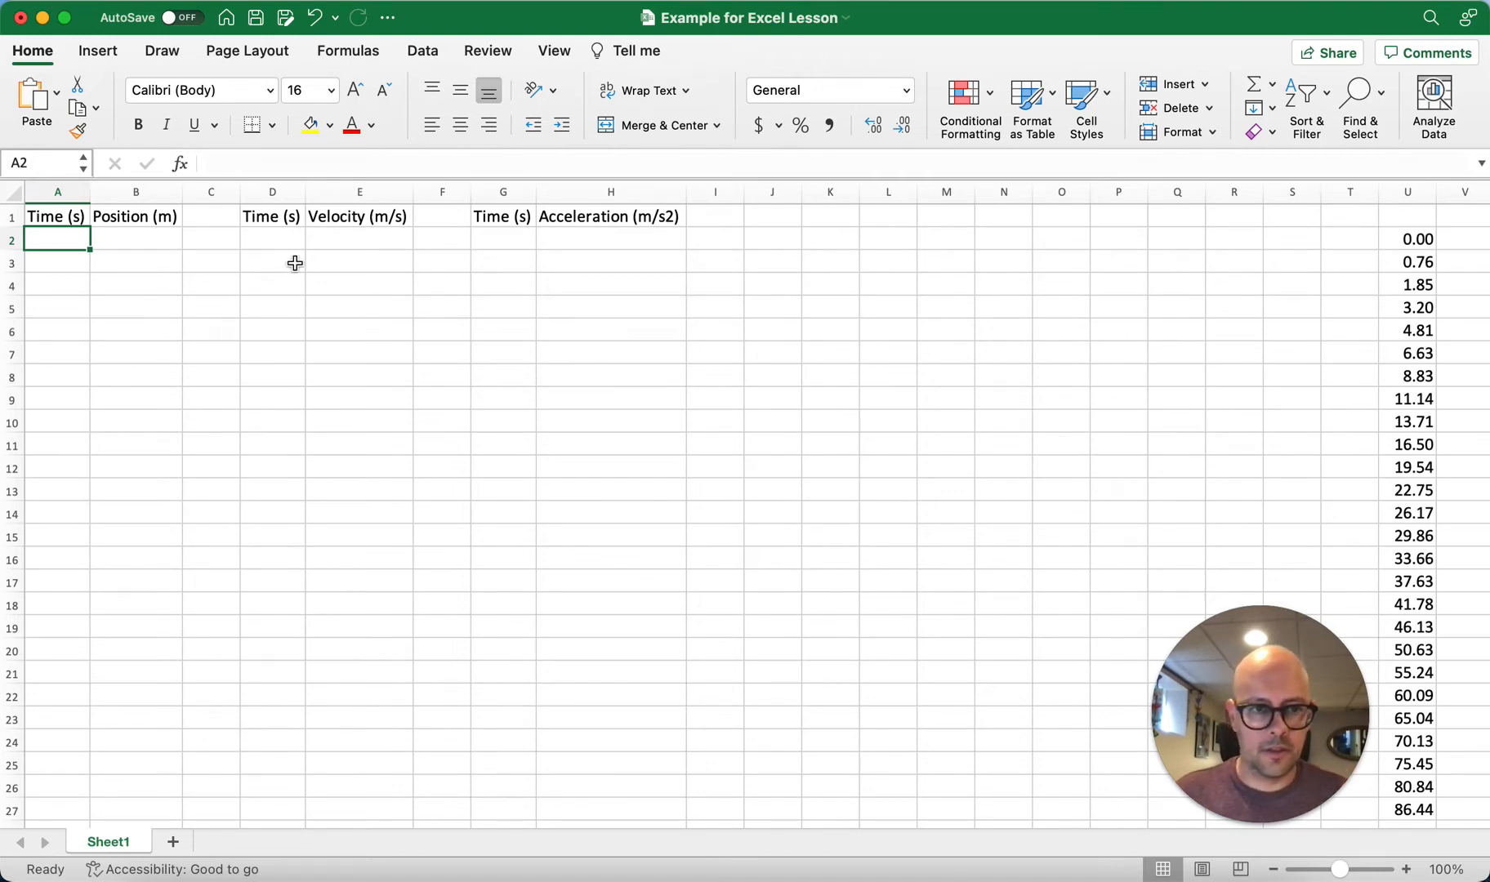
pyautogui.click(66, 223)
pyautogui.click(135, 218)
pyautogui.click(296, 218)
pyautogui.click(338, 219)
pyautogui.click(502, 220)
pyautogui.click(568, 219)
# Step: Enter 0 and 0.1 as the first two Time (s) values in cells A2 and A3
pyautogui.click(54, 245)
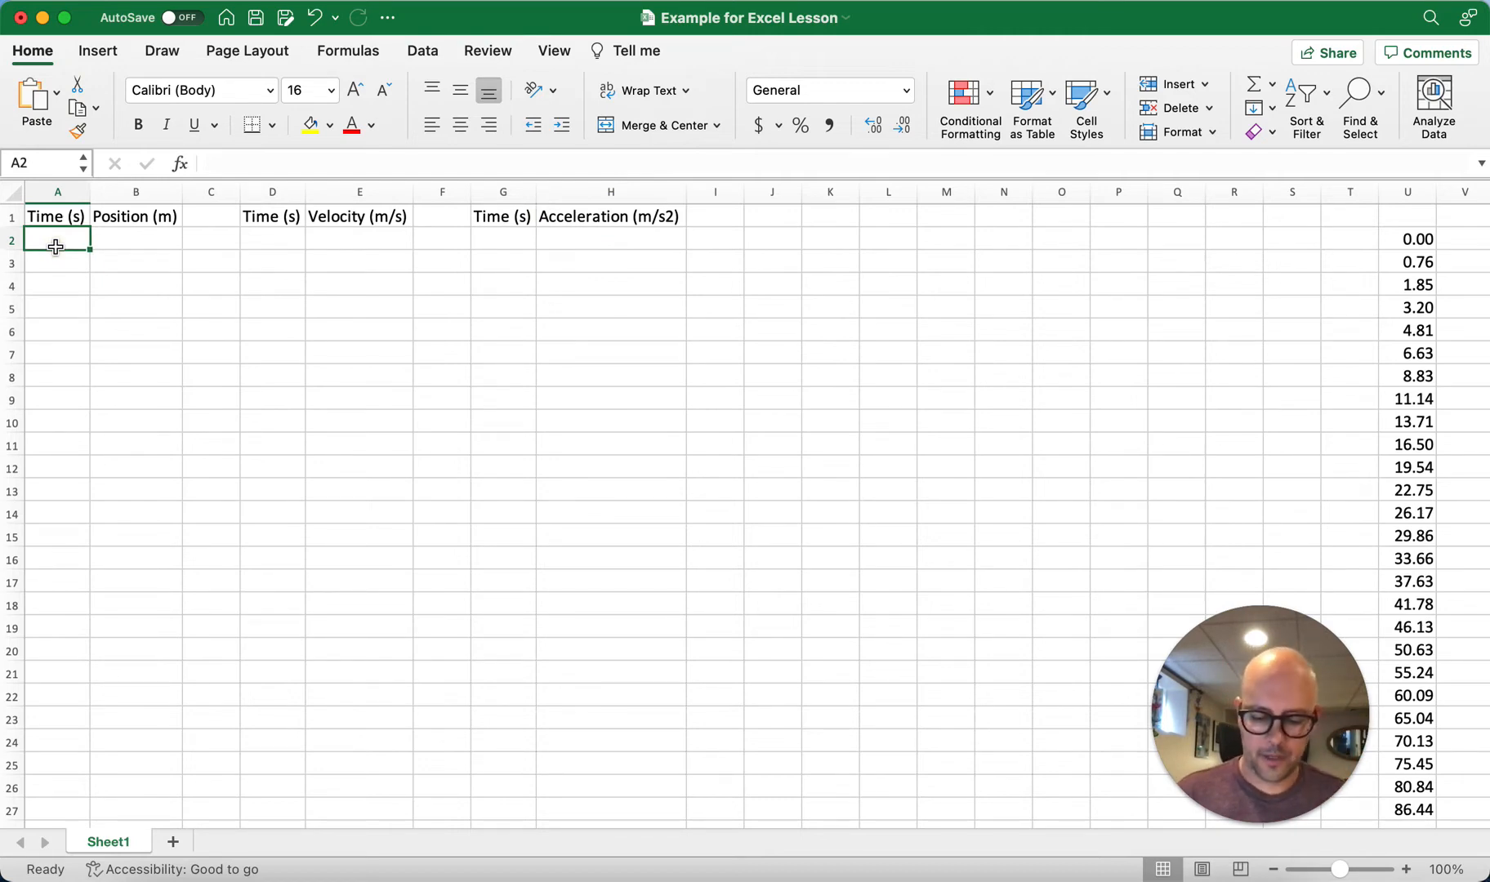
pyautogui.write('0')
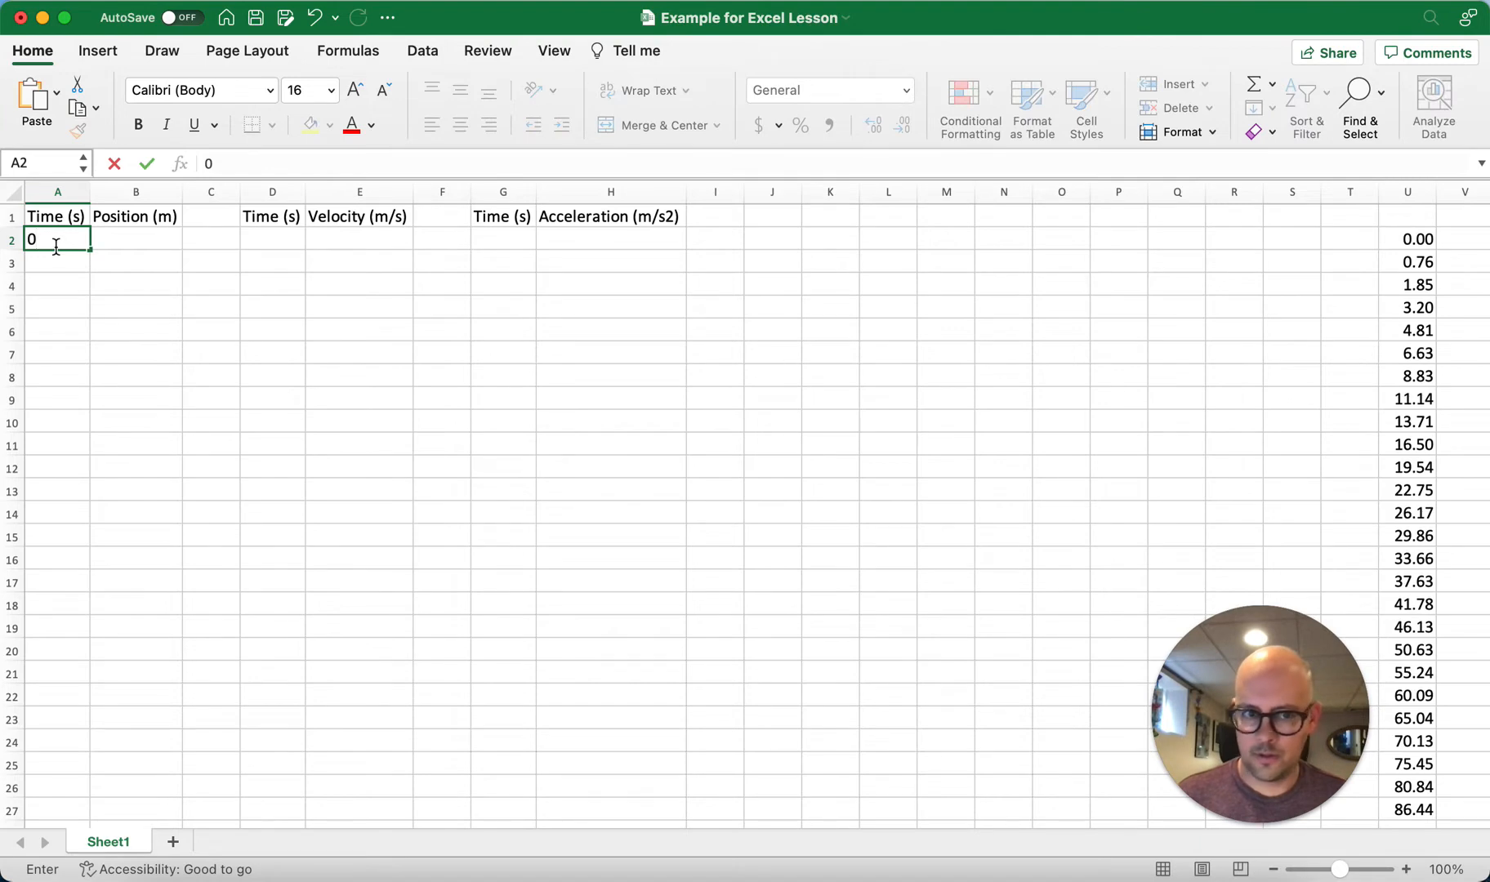
pyautogui.press('Return')
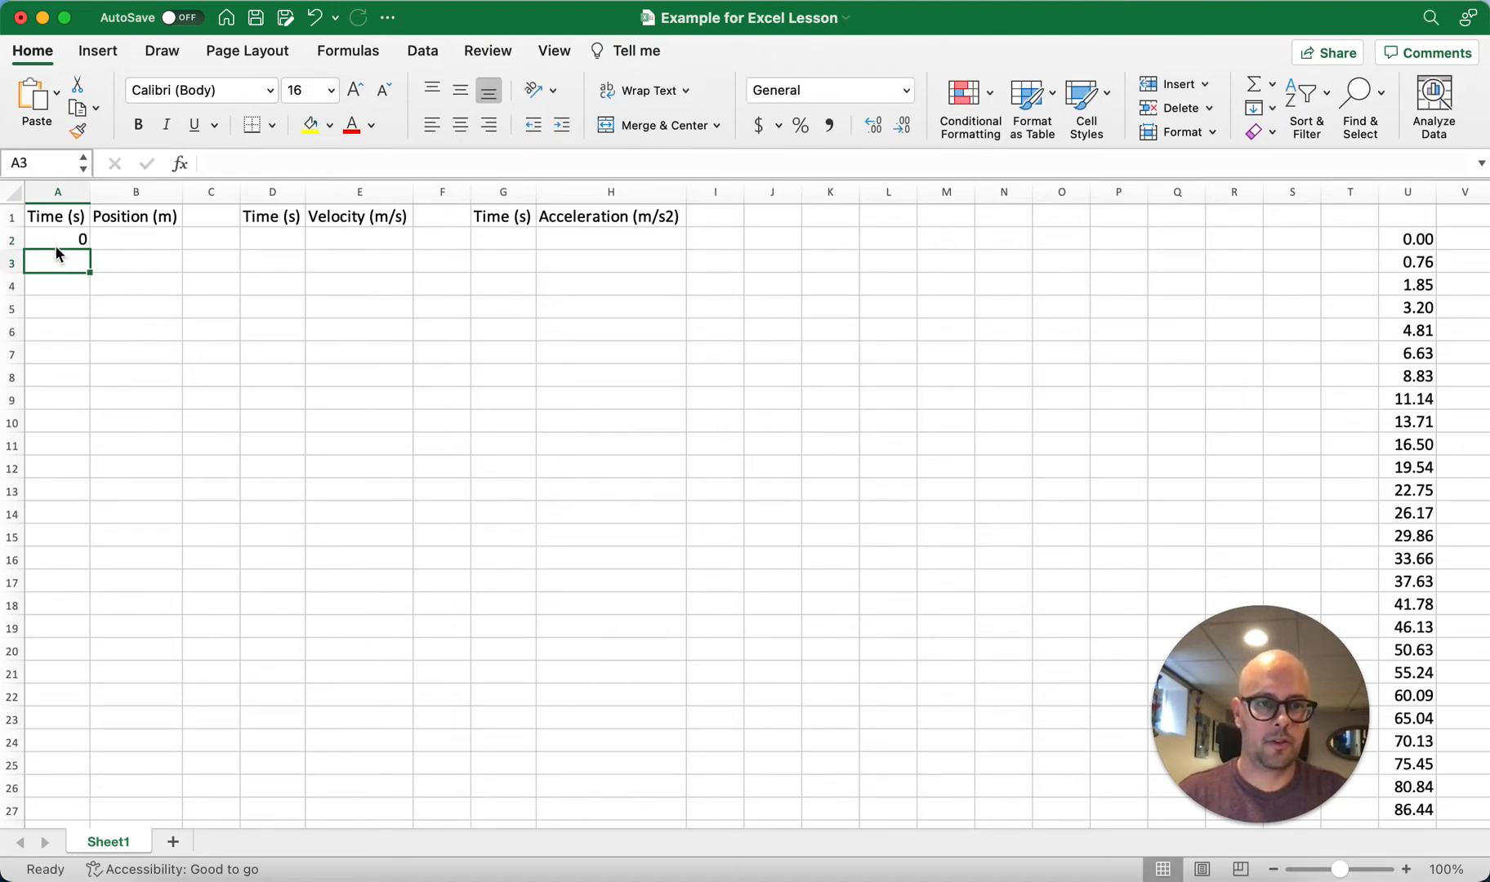
pyautogui.write('0.01')
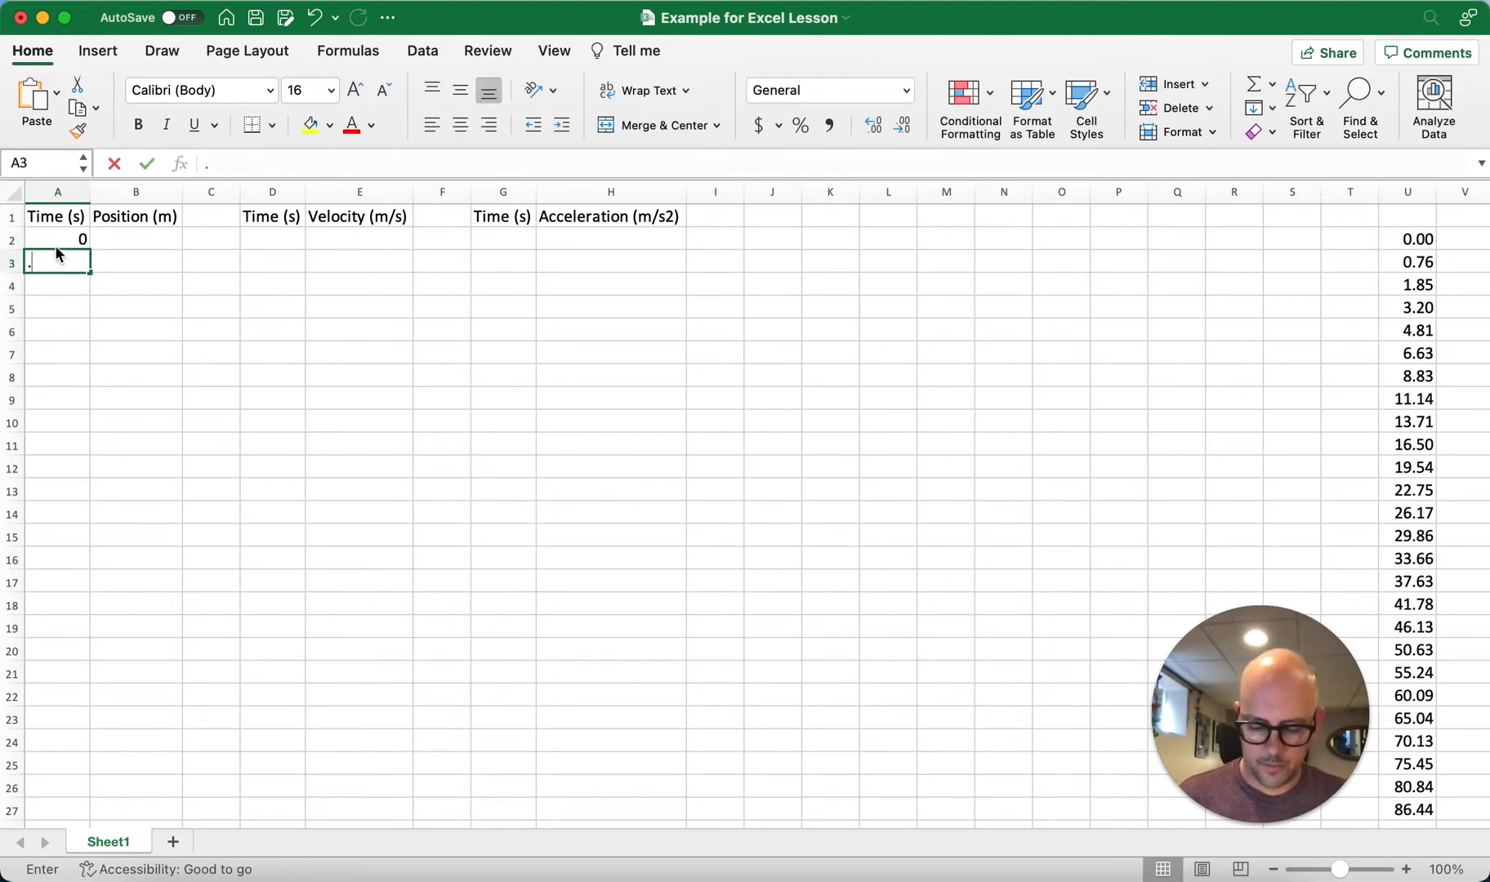
pyautogui.press('Return')
pyautogui.press('Up')
pyautogui.write('0.1')
pyautogui.press('Return')
# Step: Extend the 0.1-second series from A2:A3 down to A27, ending at 2.5
pyautogui.press('Up')
pyautogui.press('Up')
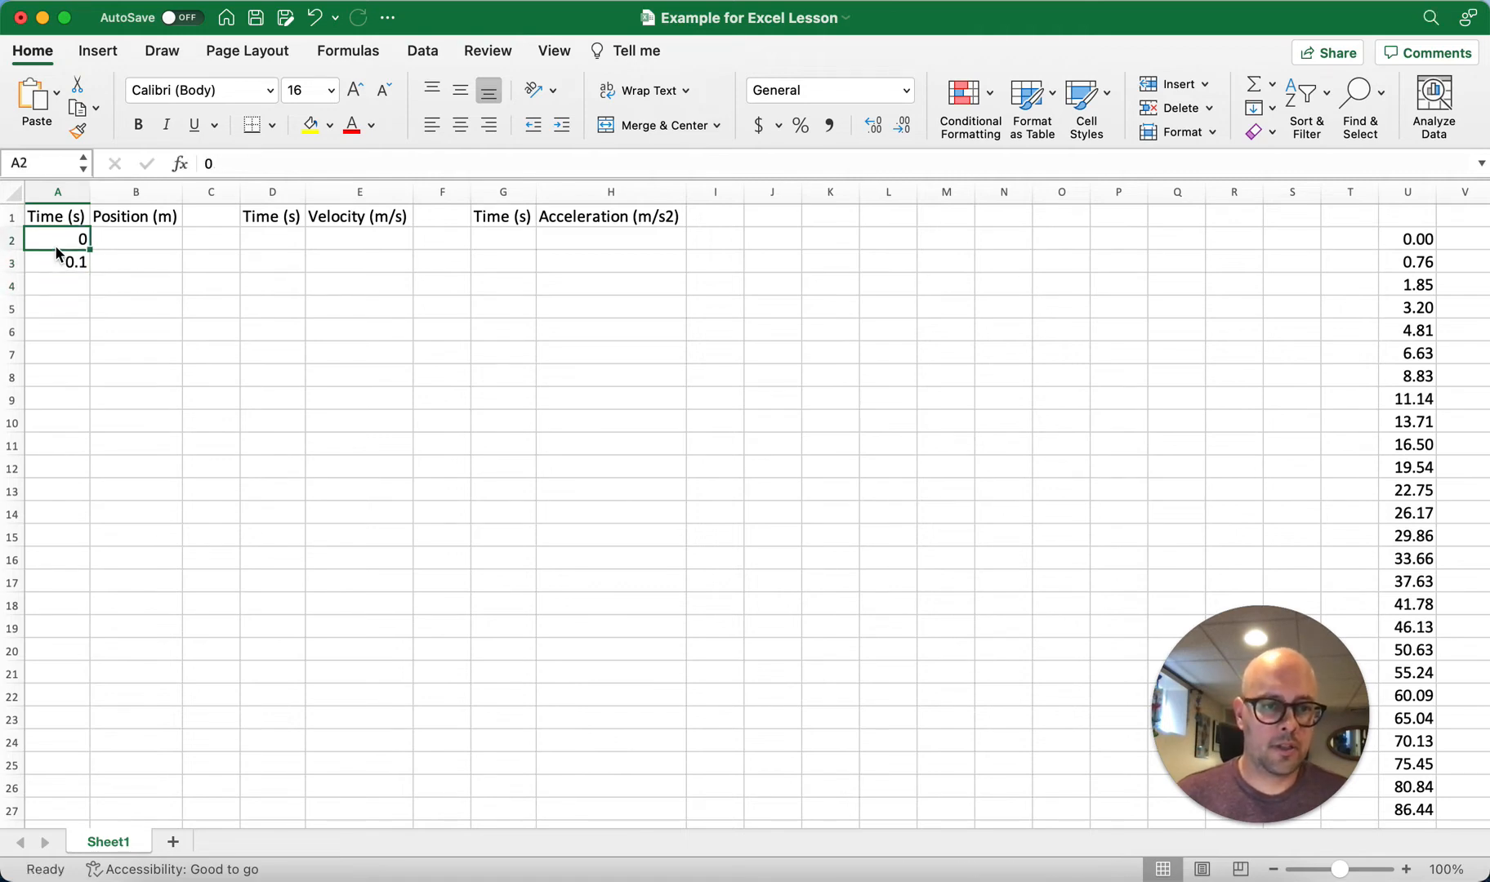
pyautogui.hotkey('shift', 'Down')
pyautogui.click(173, 260)
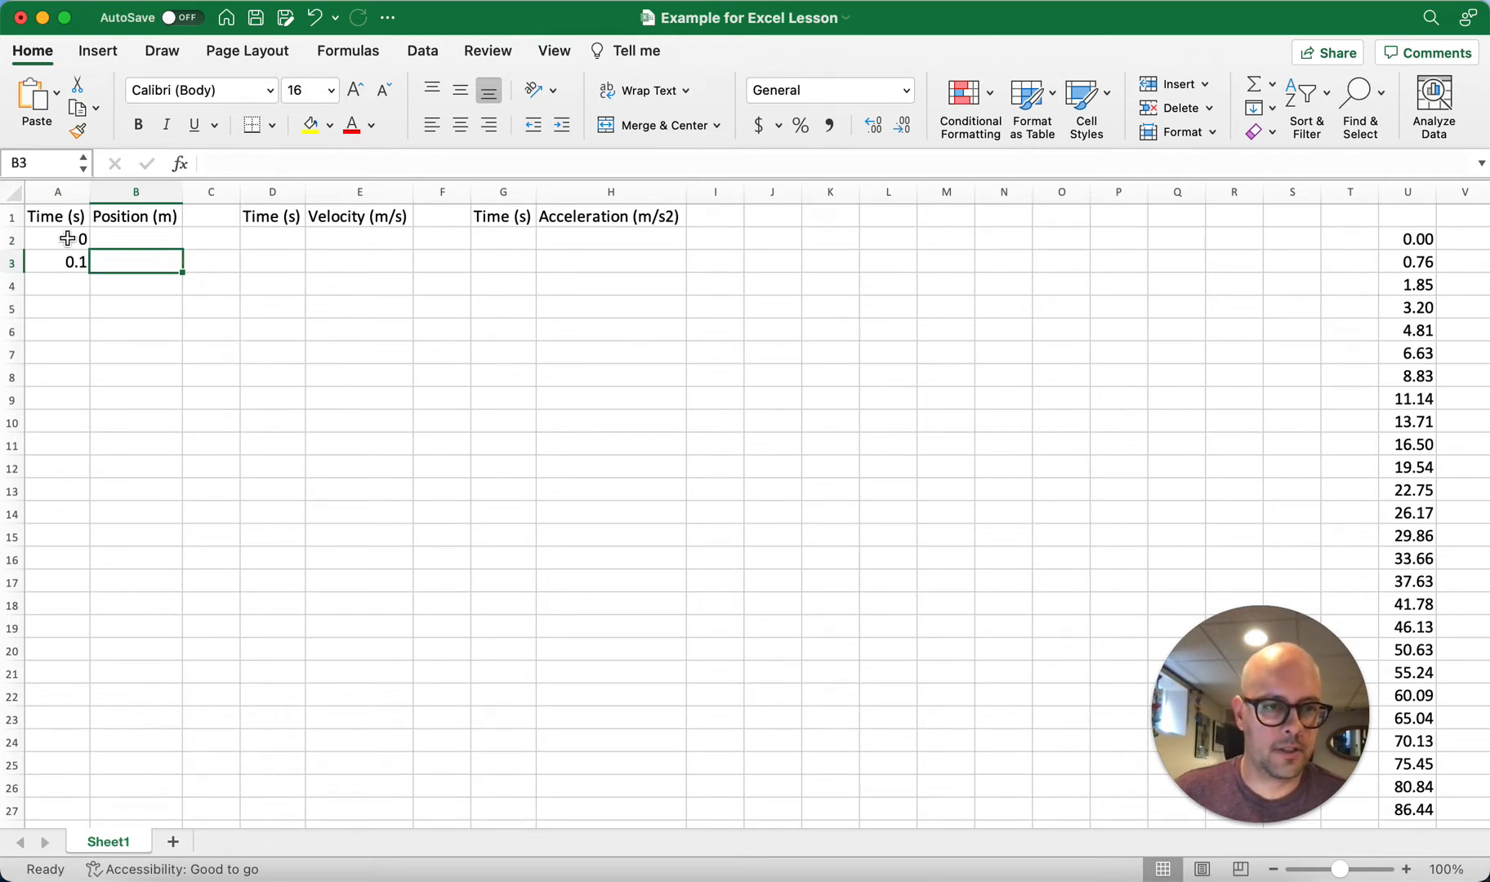
pyautogui.moveTo(63, 239); pyautogui.dragTo(69, 260)
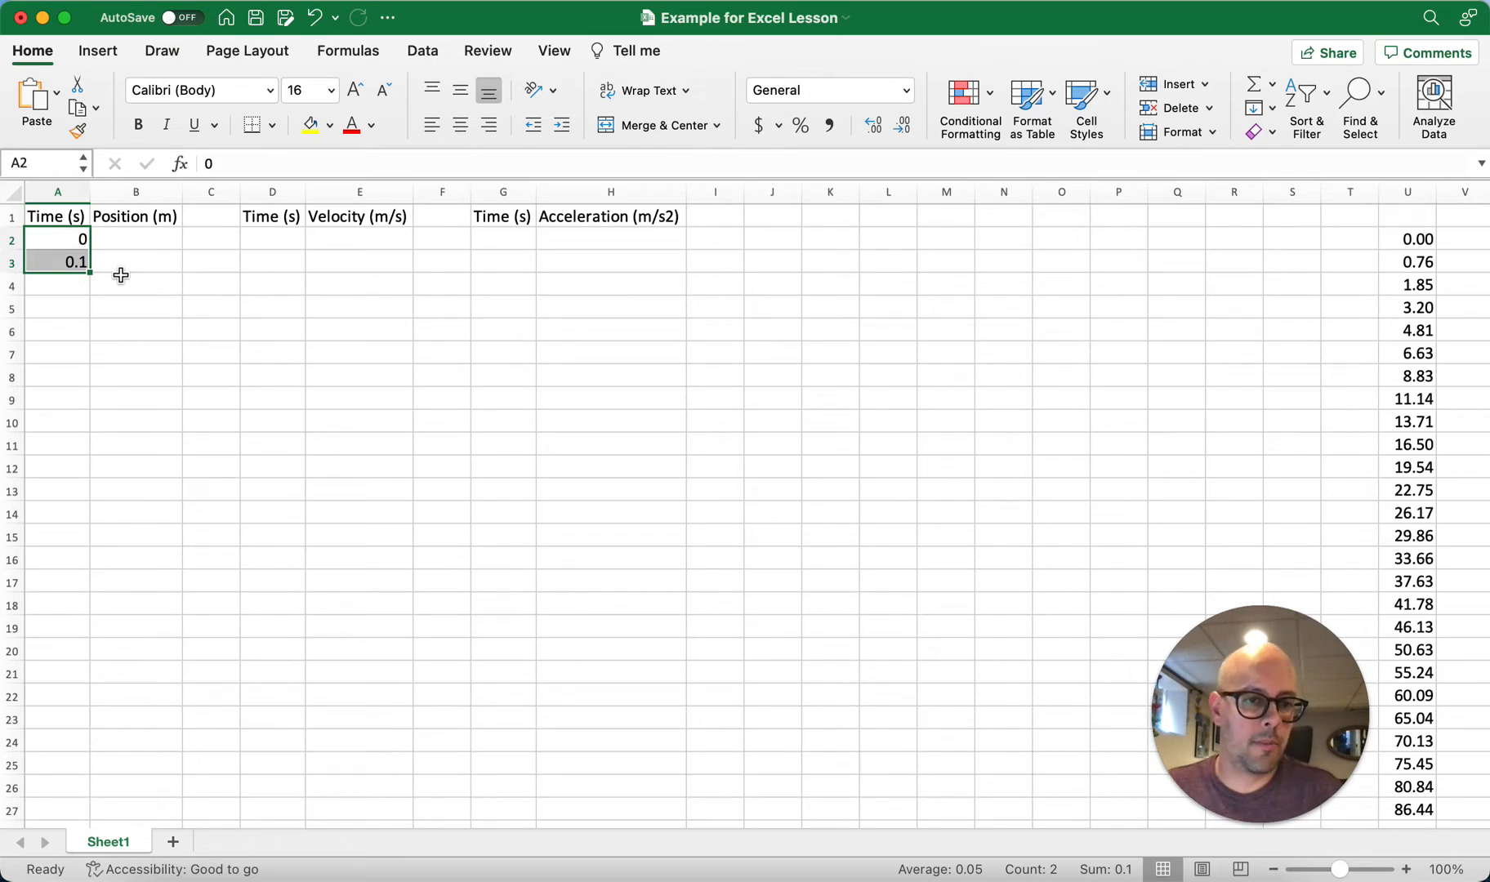
pyautogui.click(131, 282)
pyautogui.click(59, 240)
pyautogui.moveTo(59, 240); pyautogui.dragTo(75, 265)
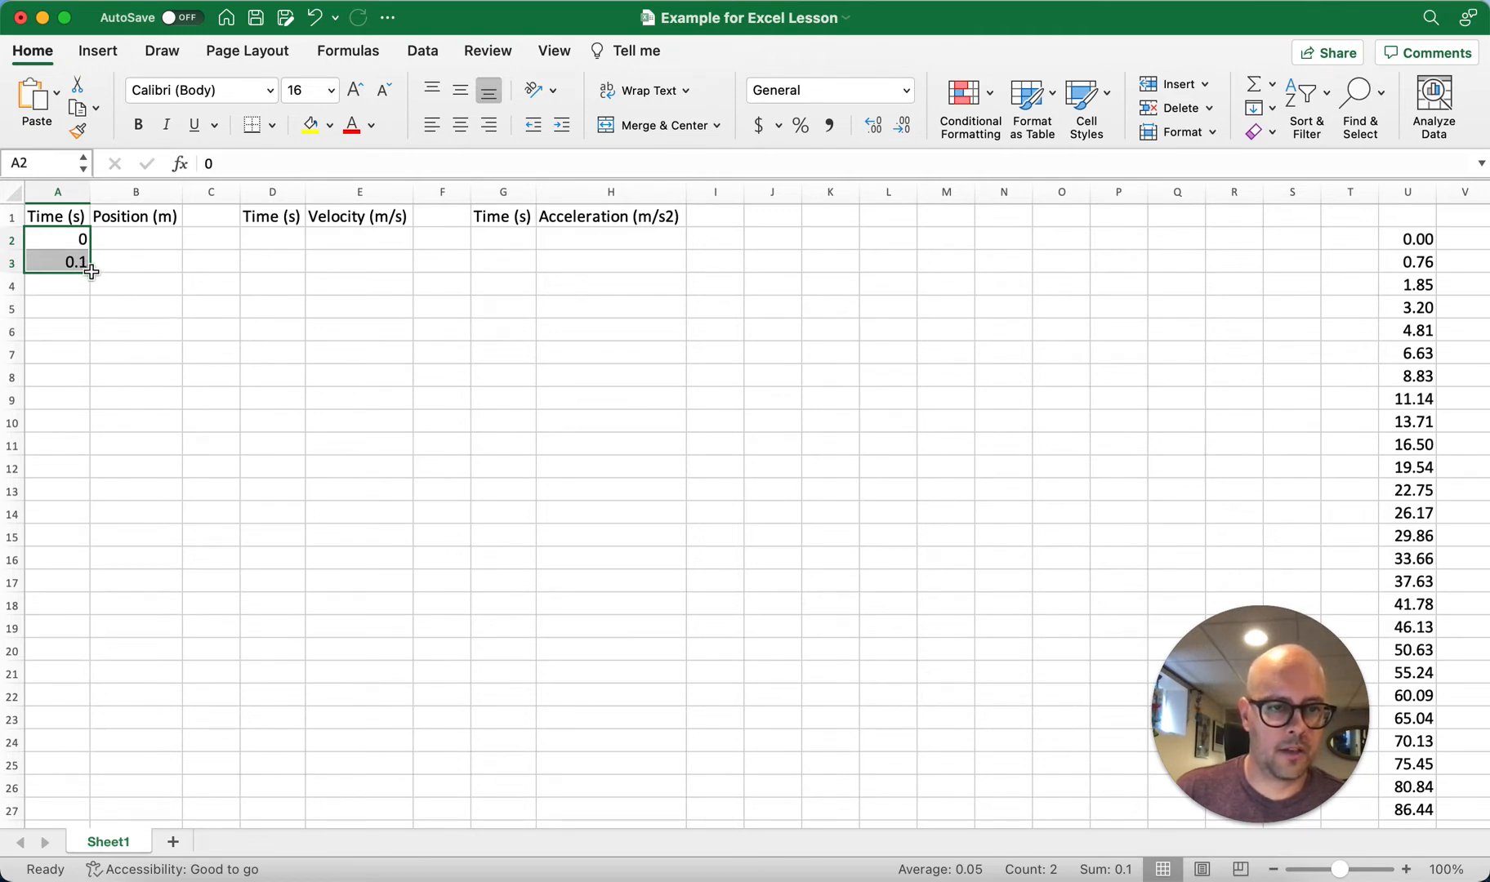
pyautogui.moveTo(90, 272); pyautogui.dragTo(88, 809)
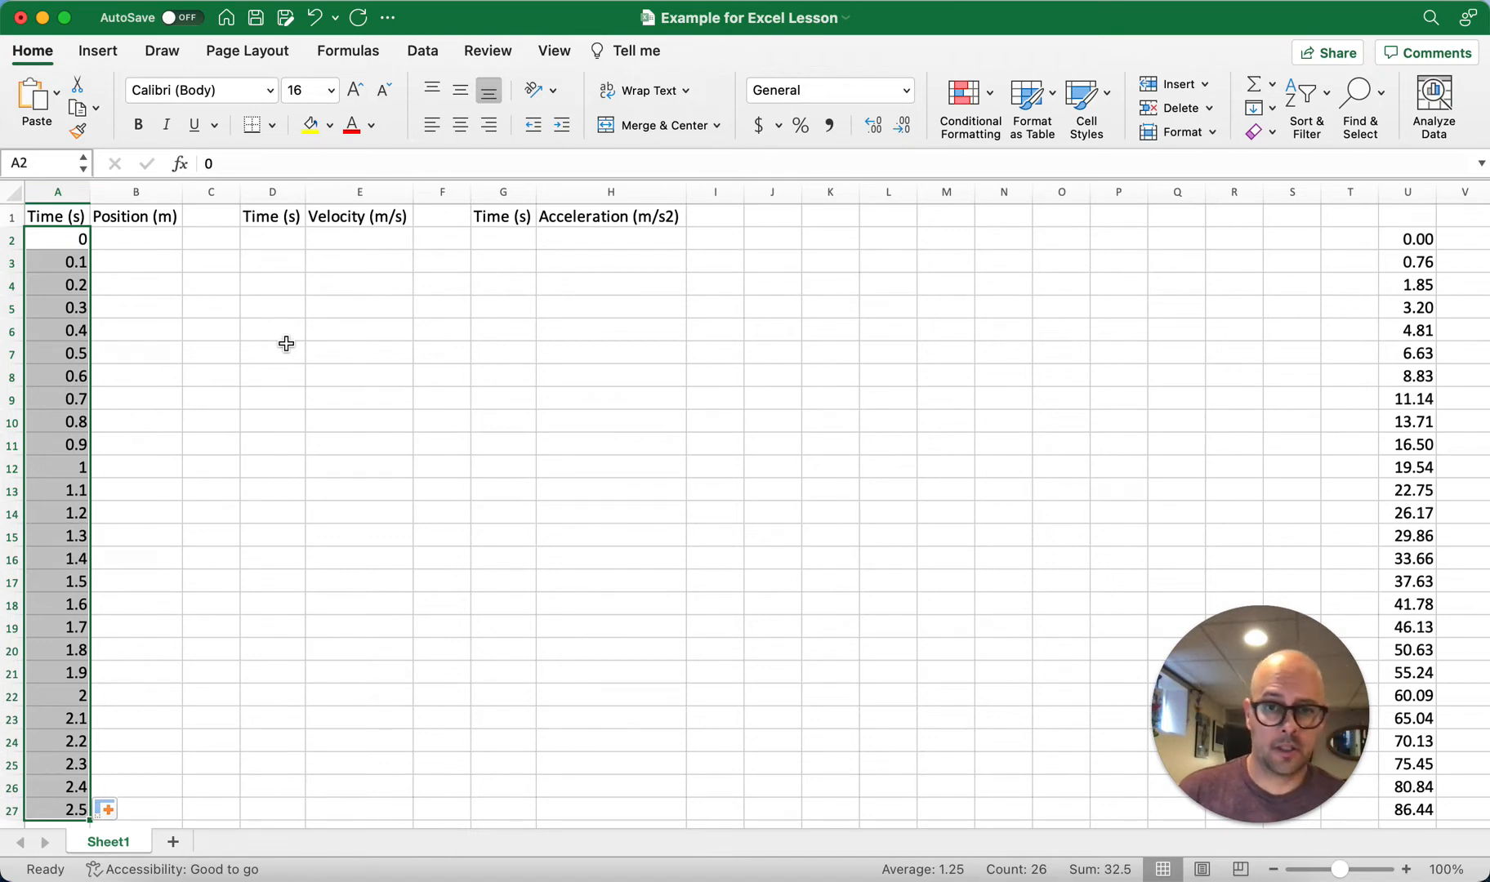
# Step: Format the time values in A2:A27 to show two decimal places
pyautogui.click(898, 129)
pyautogui.click(876, 126)
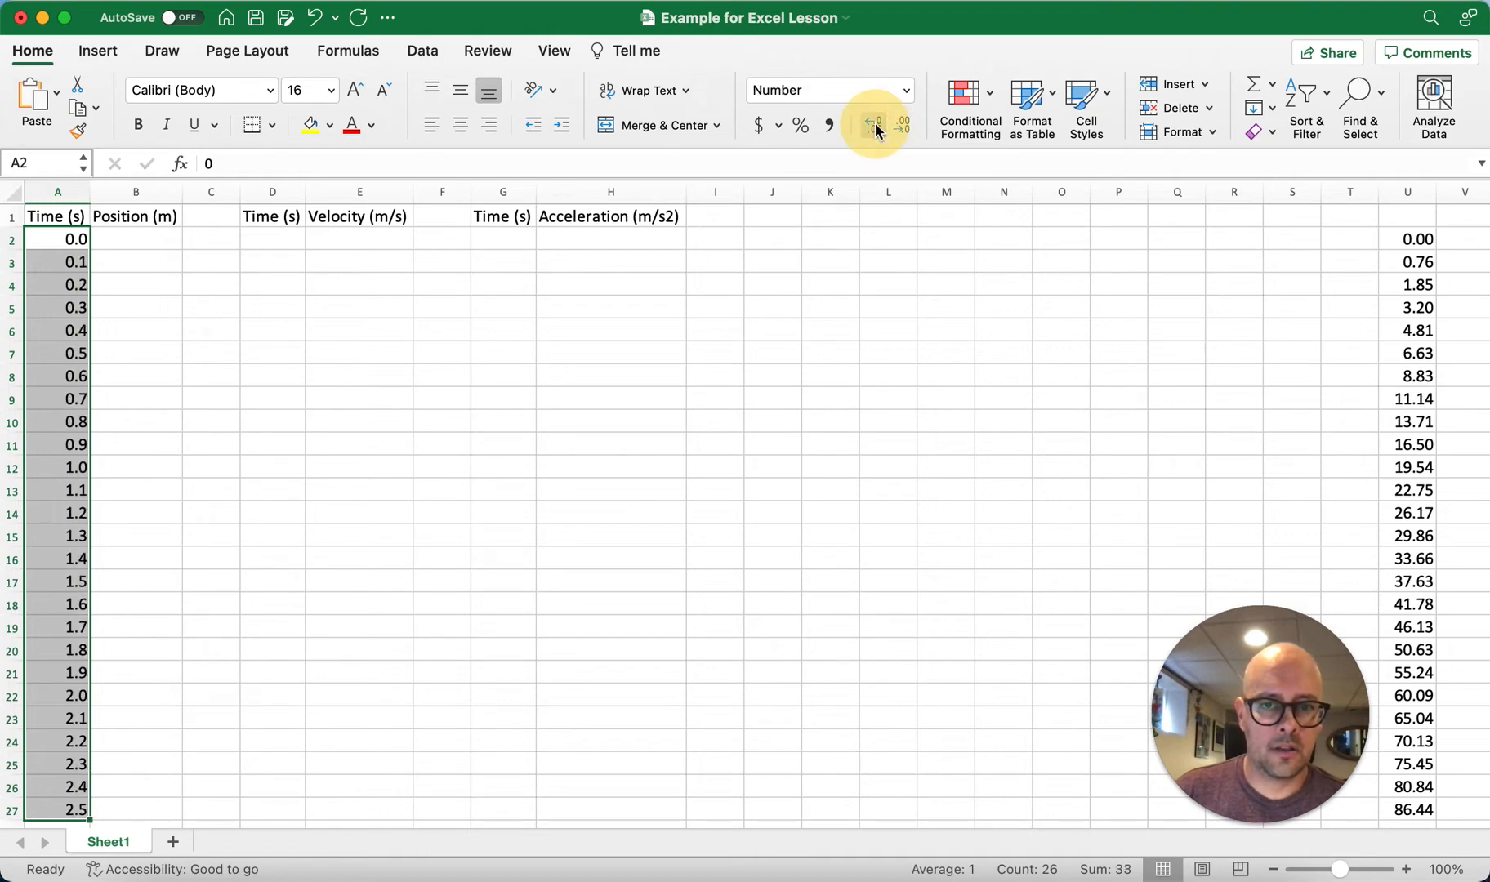
pyautogui.click(875, 127)
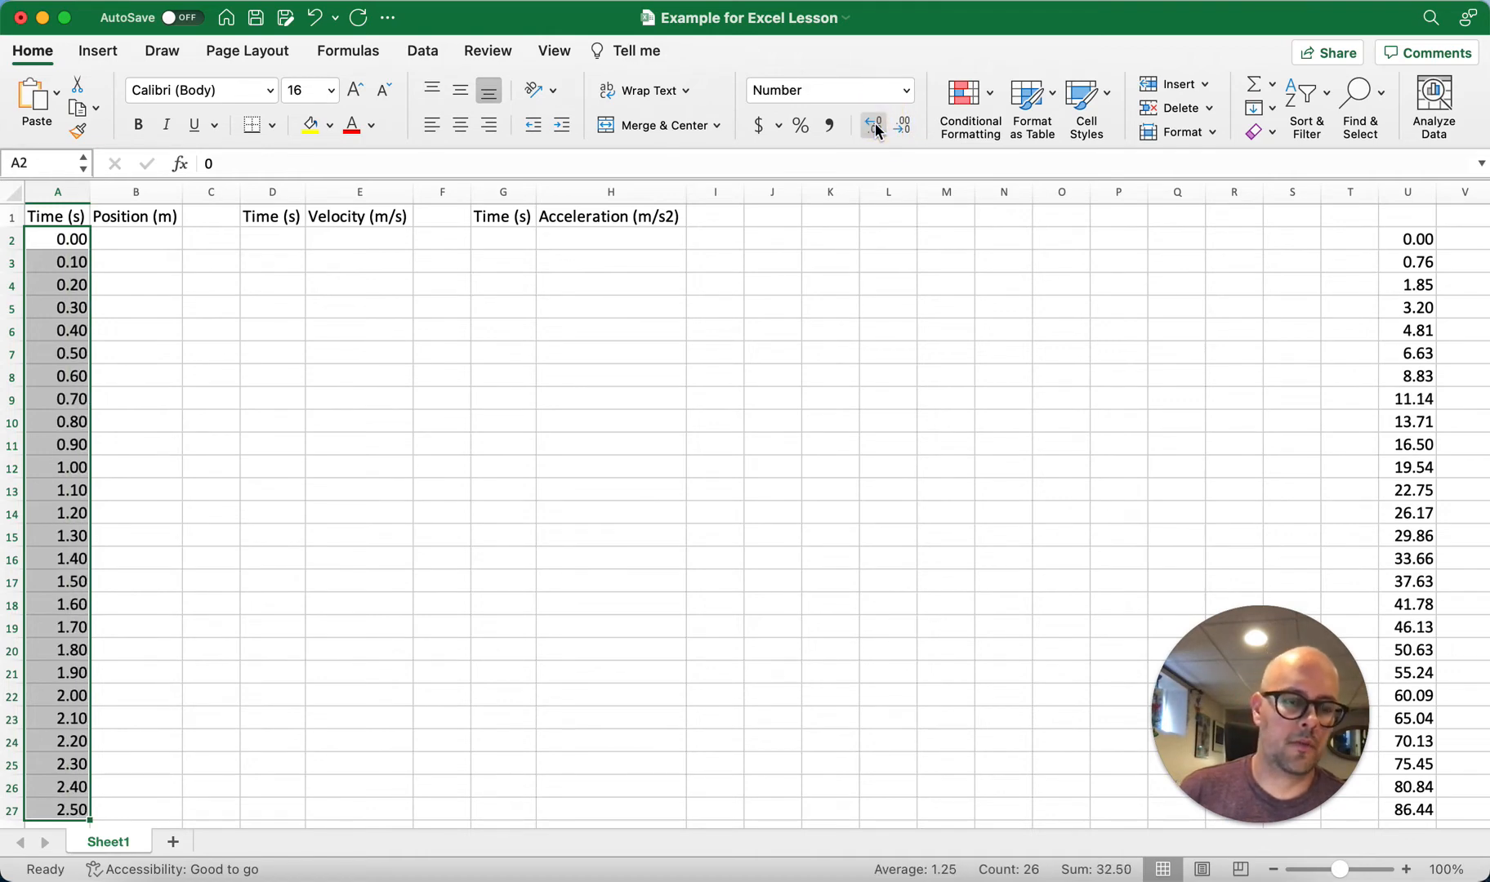
# Step: Move the prepared position data from U2:U27 into the Position (m) column, starting at B2
pyautogui.click(150, 240)
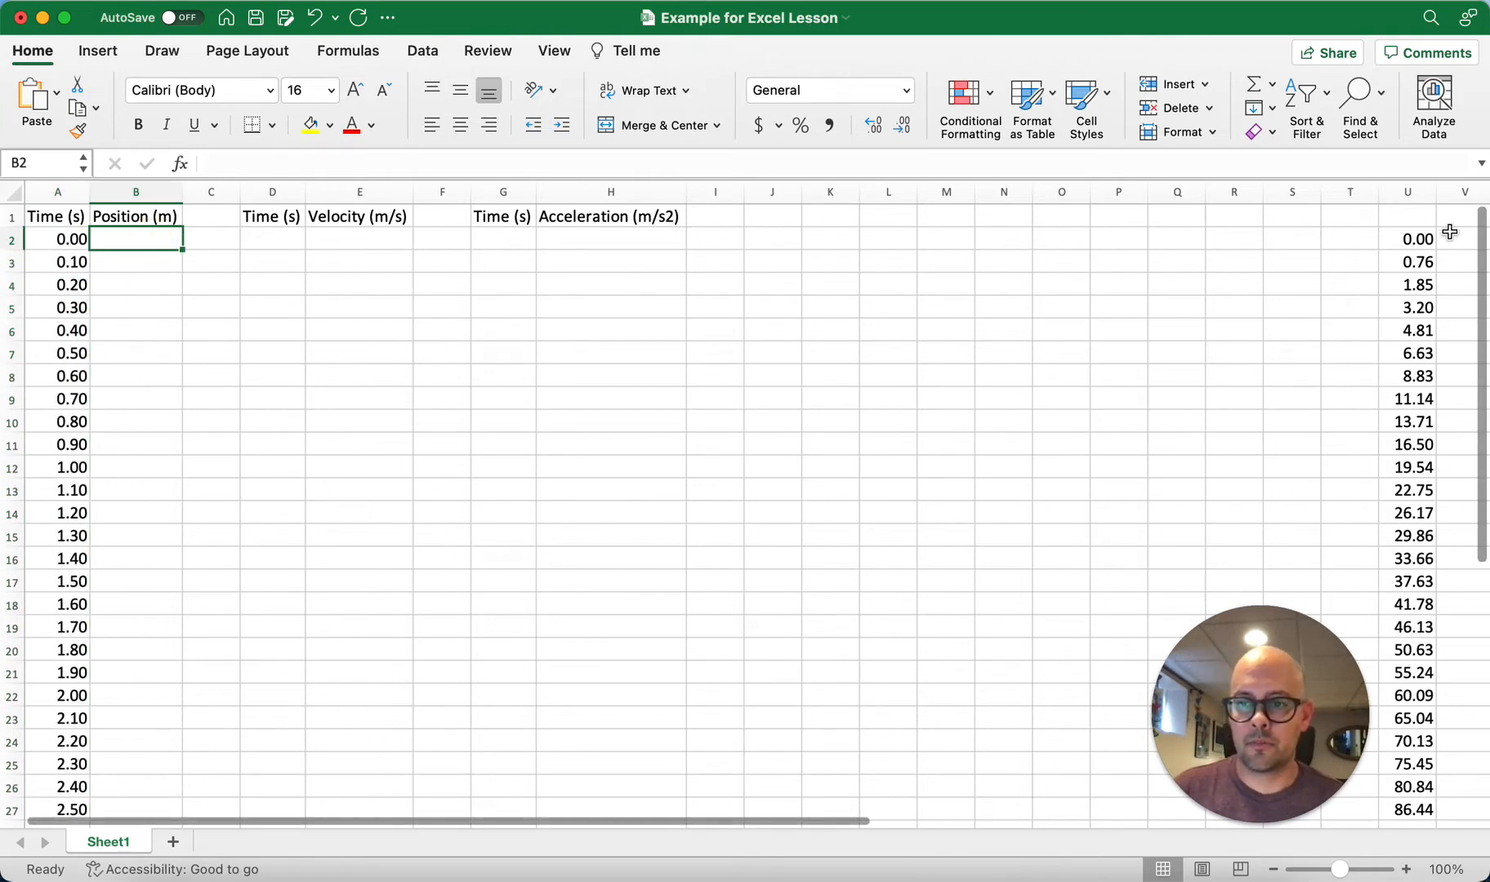
pyautogui.moveTo(1422, 239); pyautogui.dragTo(1417, 809)
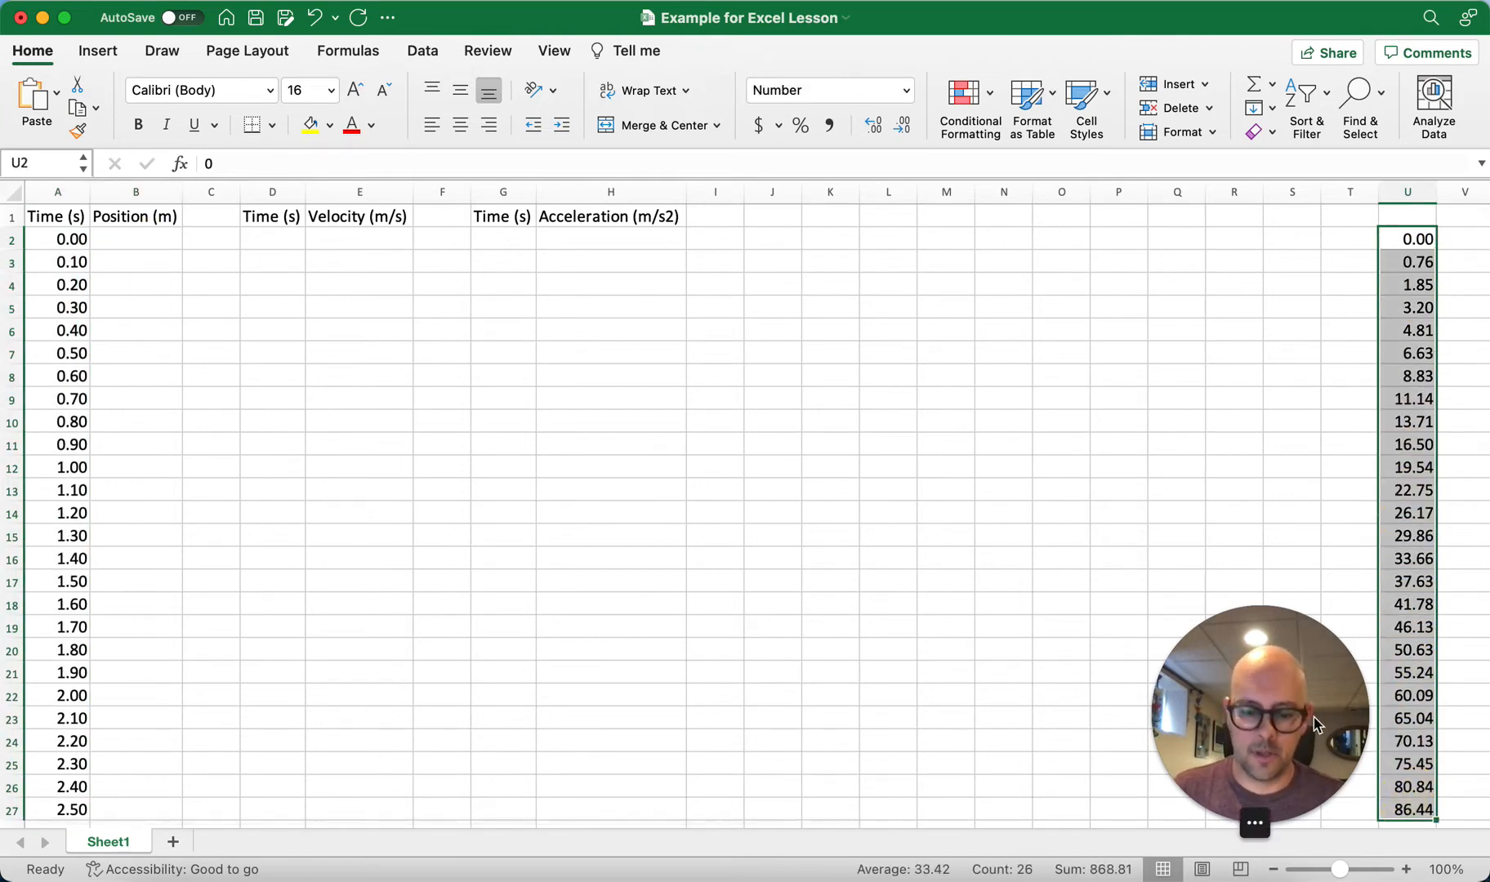
pyautogui.press('super+c')
pyautogui.click(141, 241)
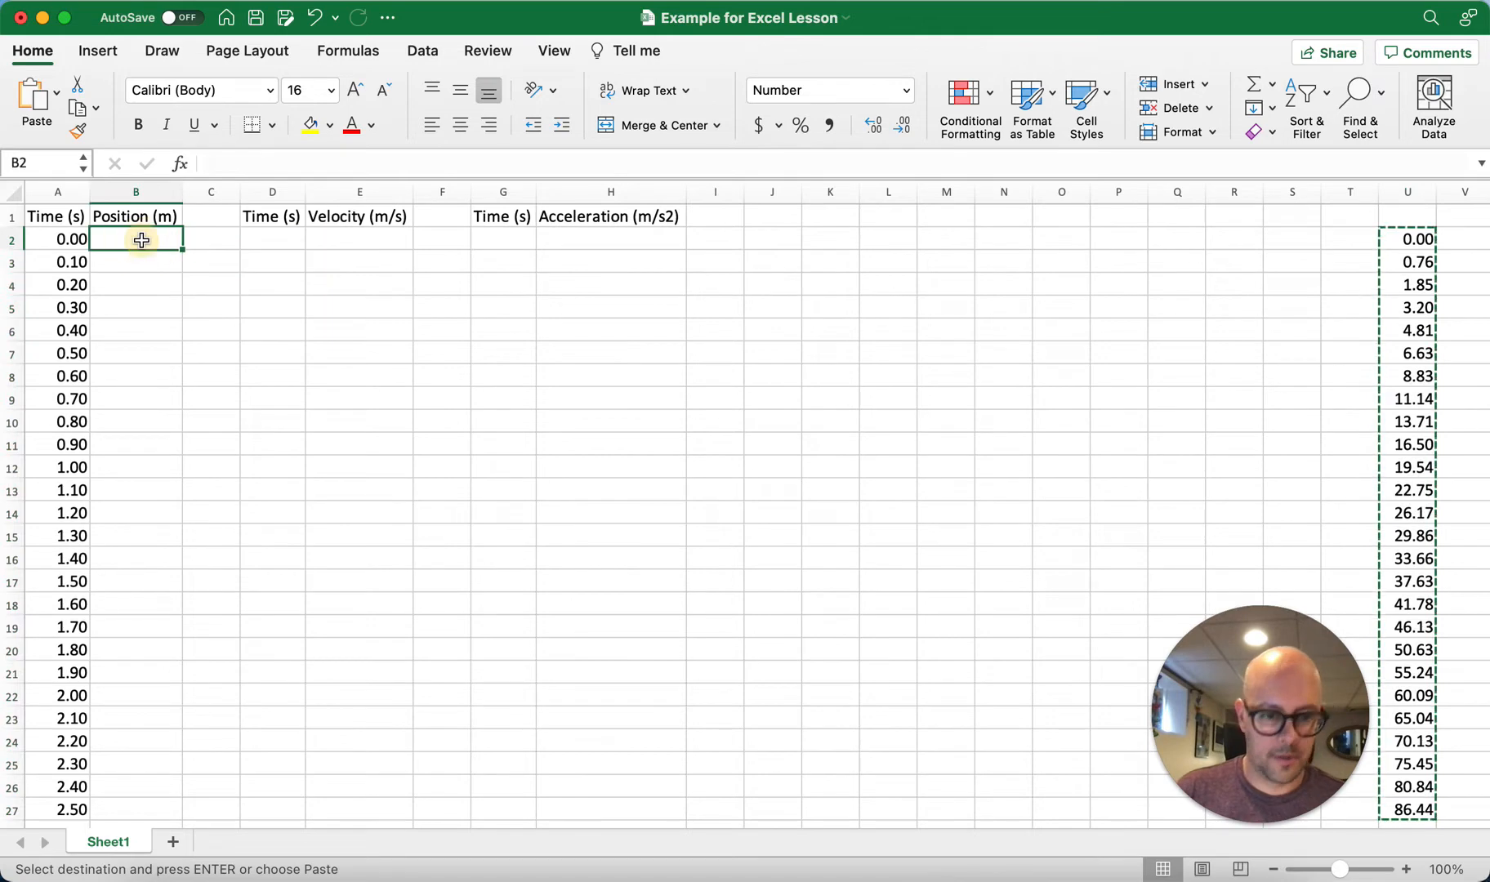
pyautogui.press('super+v')
pyautogui.click(251, 328)
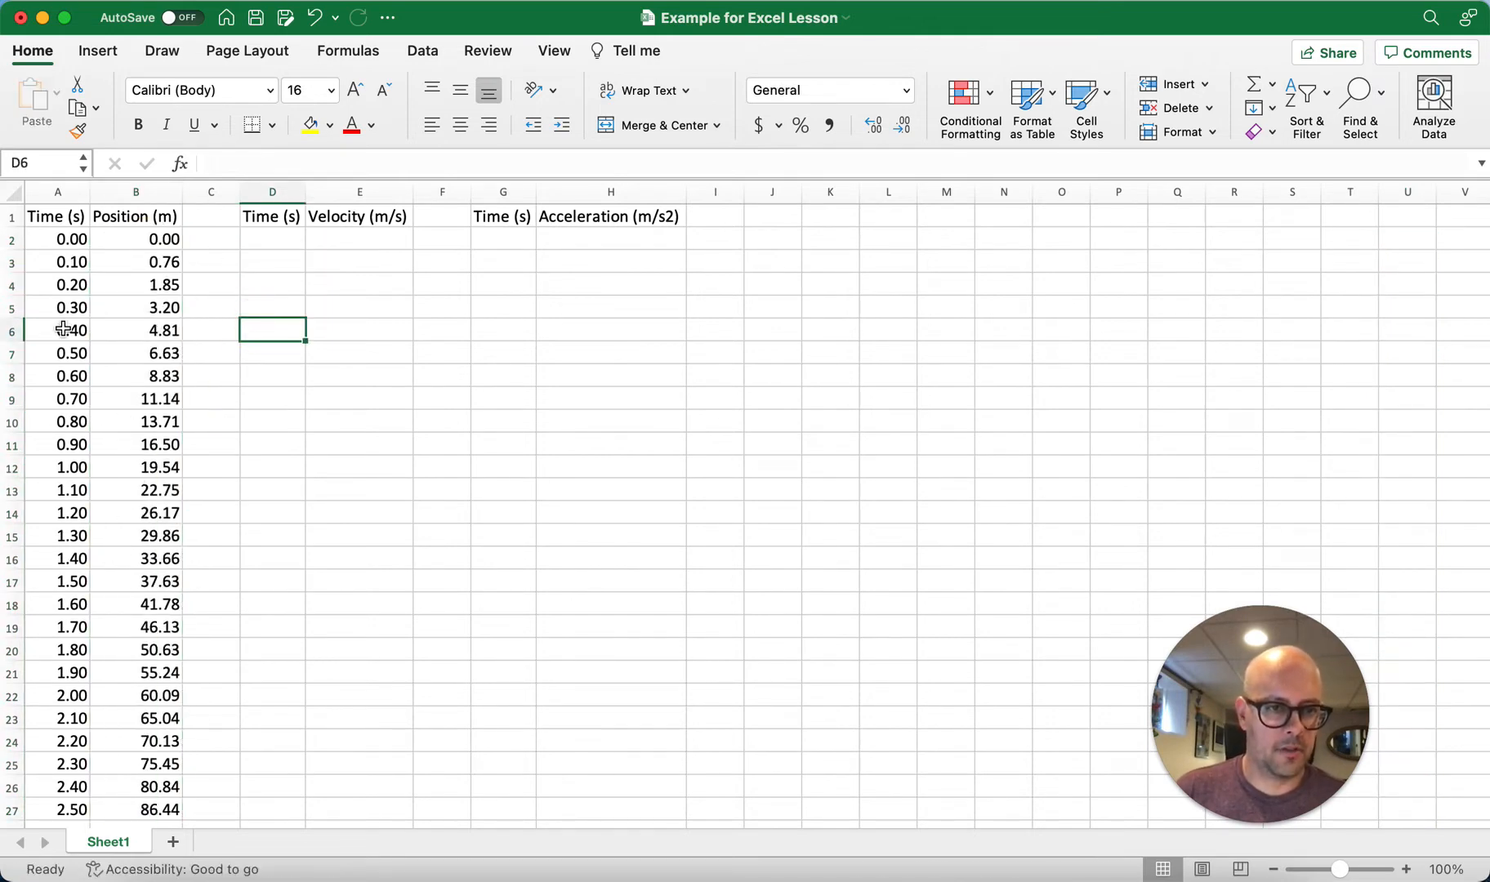
# Step: Enter 0.05 and 0.15 as the first two times for the velocity table in D2 and D3
pyautogui.click(257, 237)
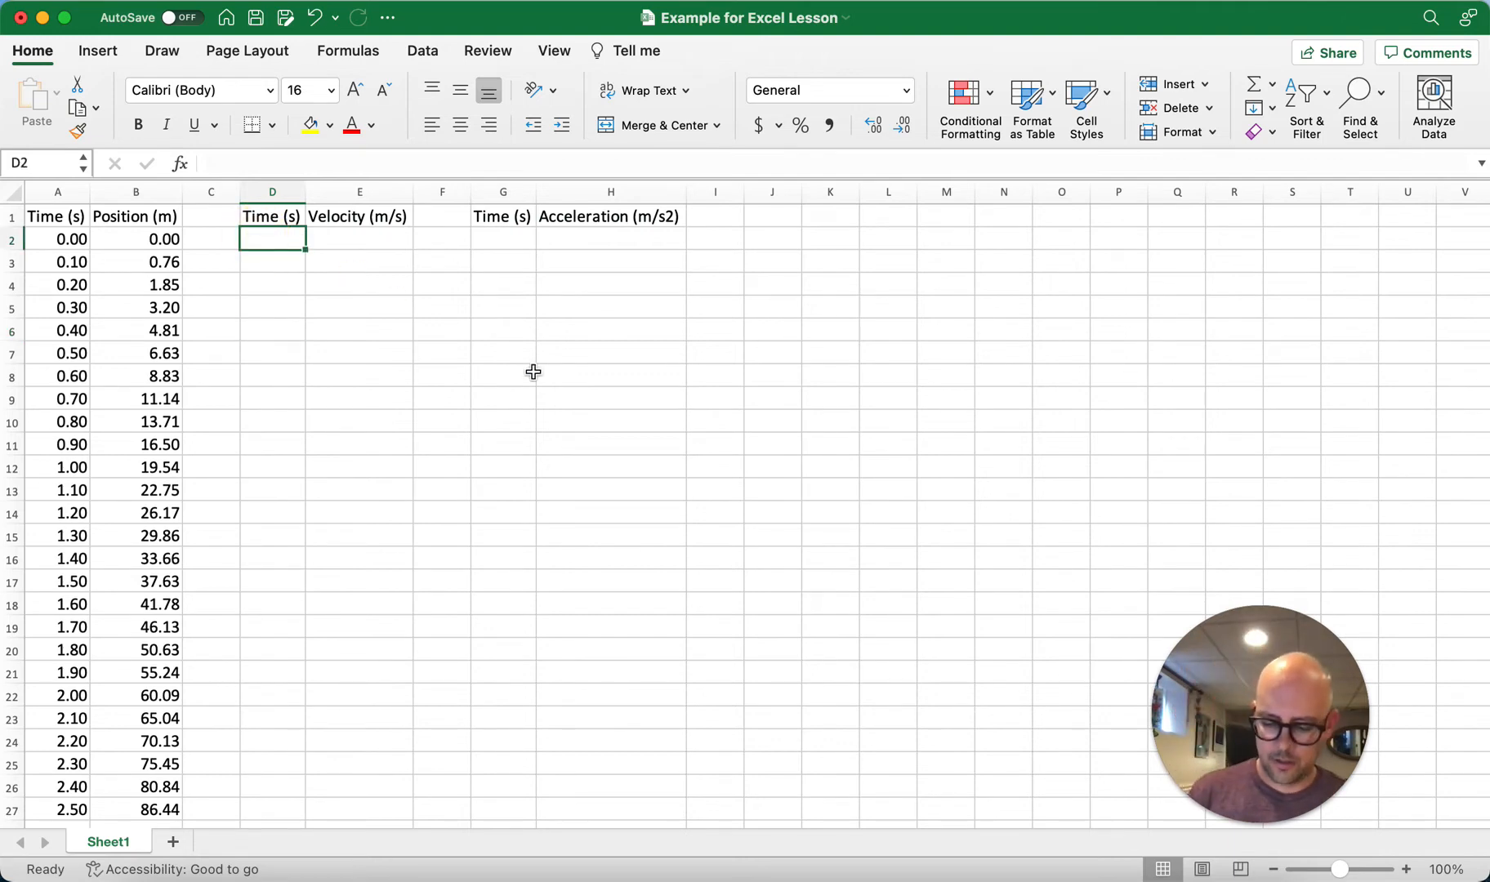
pyautogui.write('0.05')
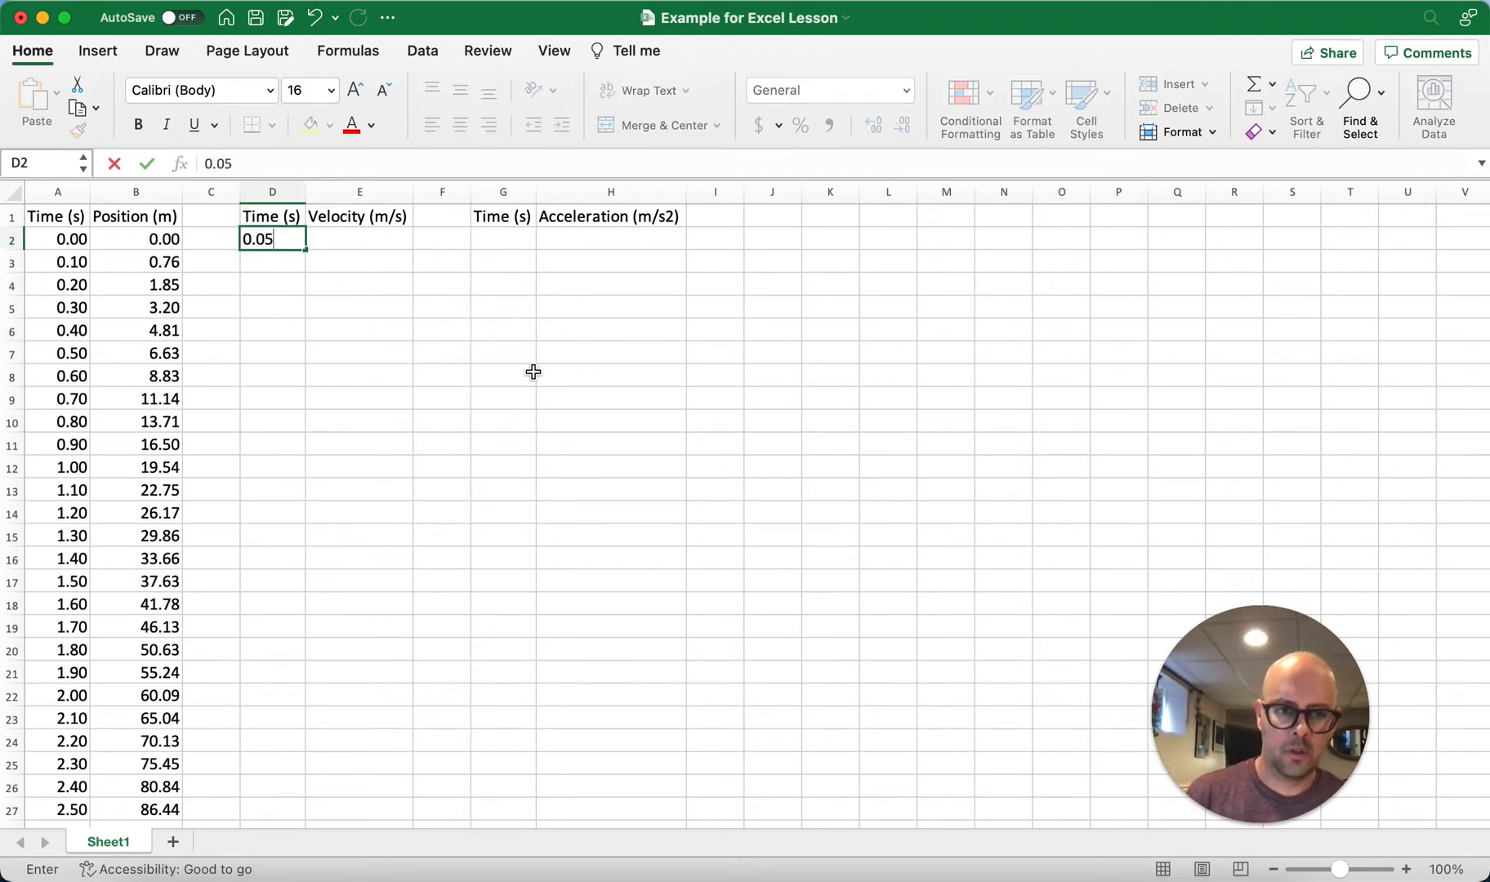
pyautogui.press('Return')
pyautogui.write('0.15')
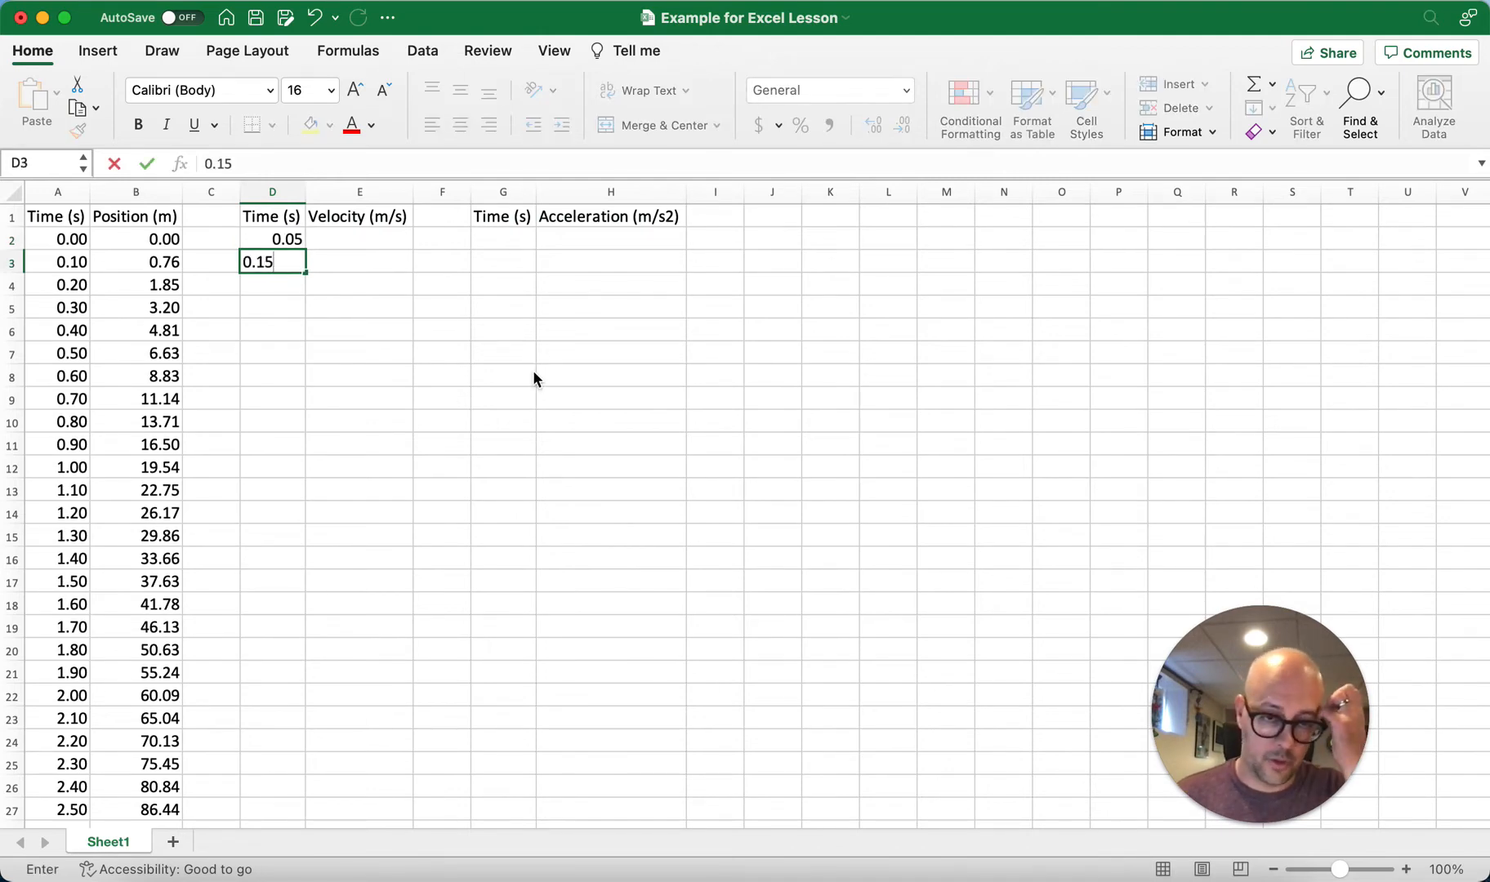
pyautogui.press('Return')
# Step: Extend the velocity time series from D2:D3 down to D26, ending at 2.45
pyautogui.press('Up')
pyautogui.press('Up')
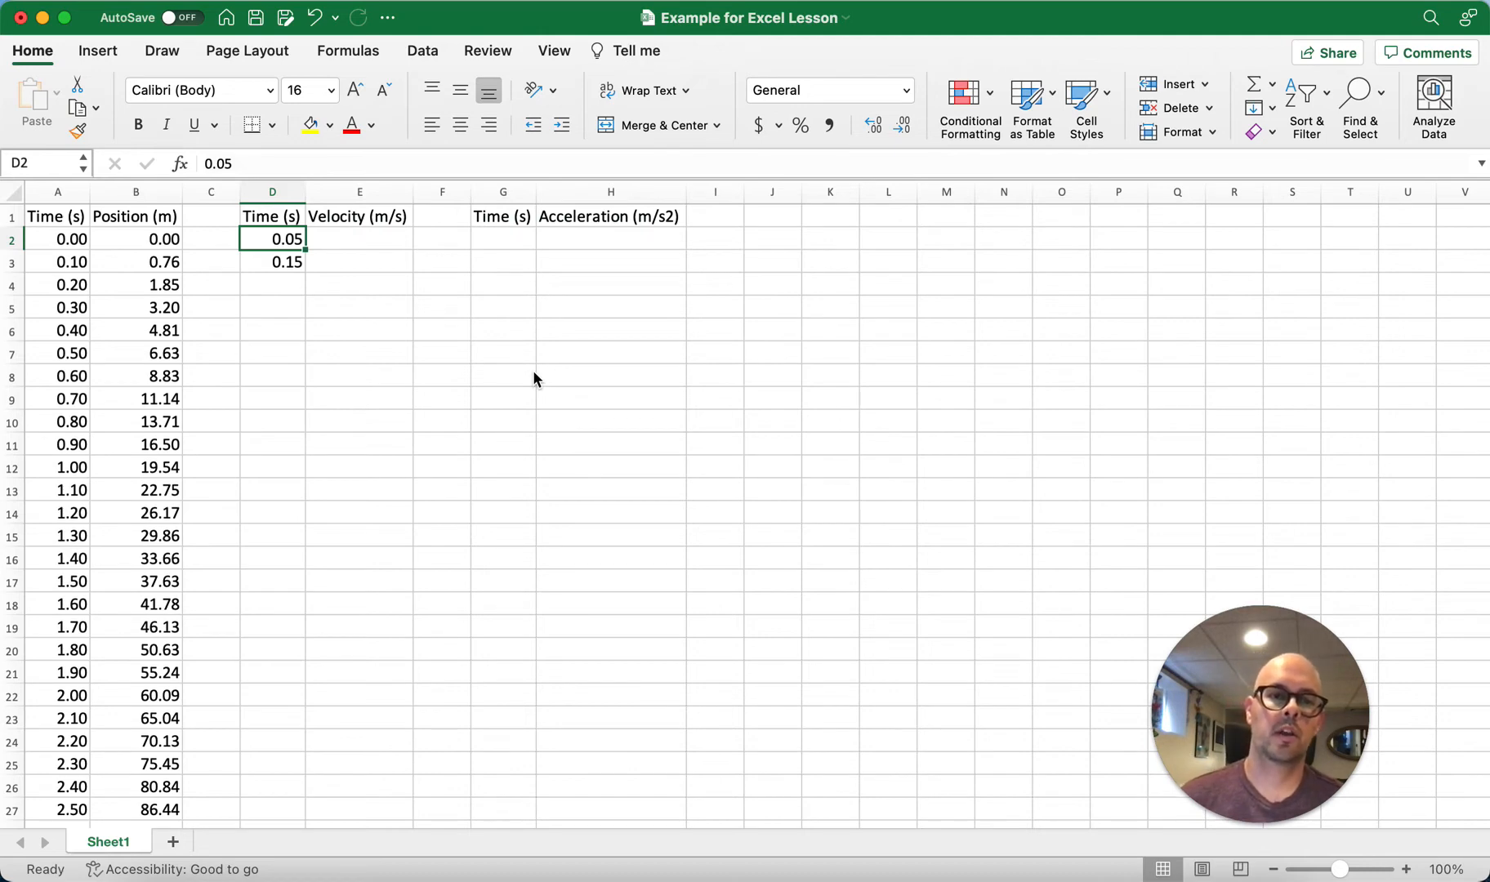
pyautogui.hotkey('shift', 'Down')
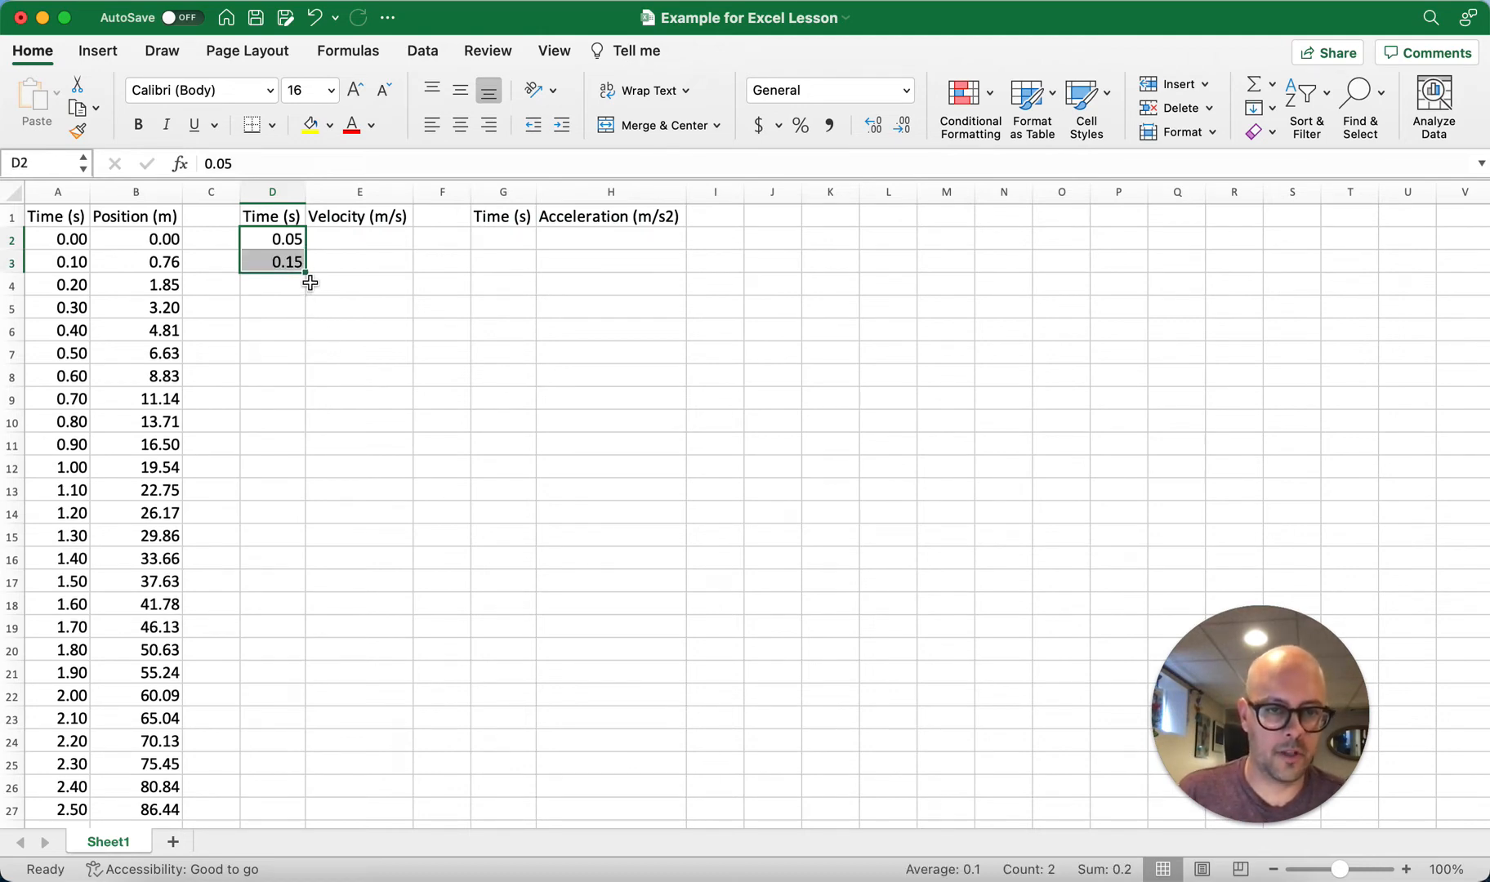
pyautogui.moveTo(305, 273); pyautogui.dragTo(299, 792)
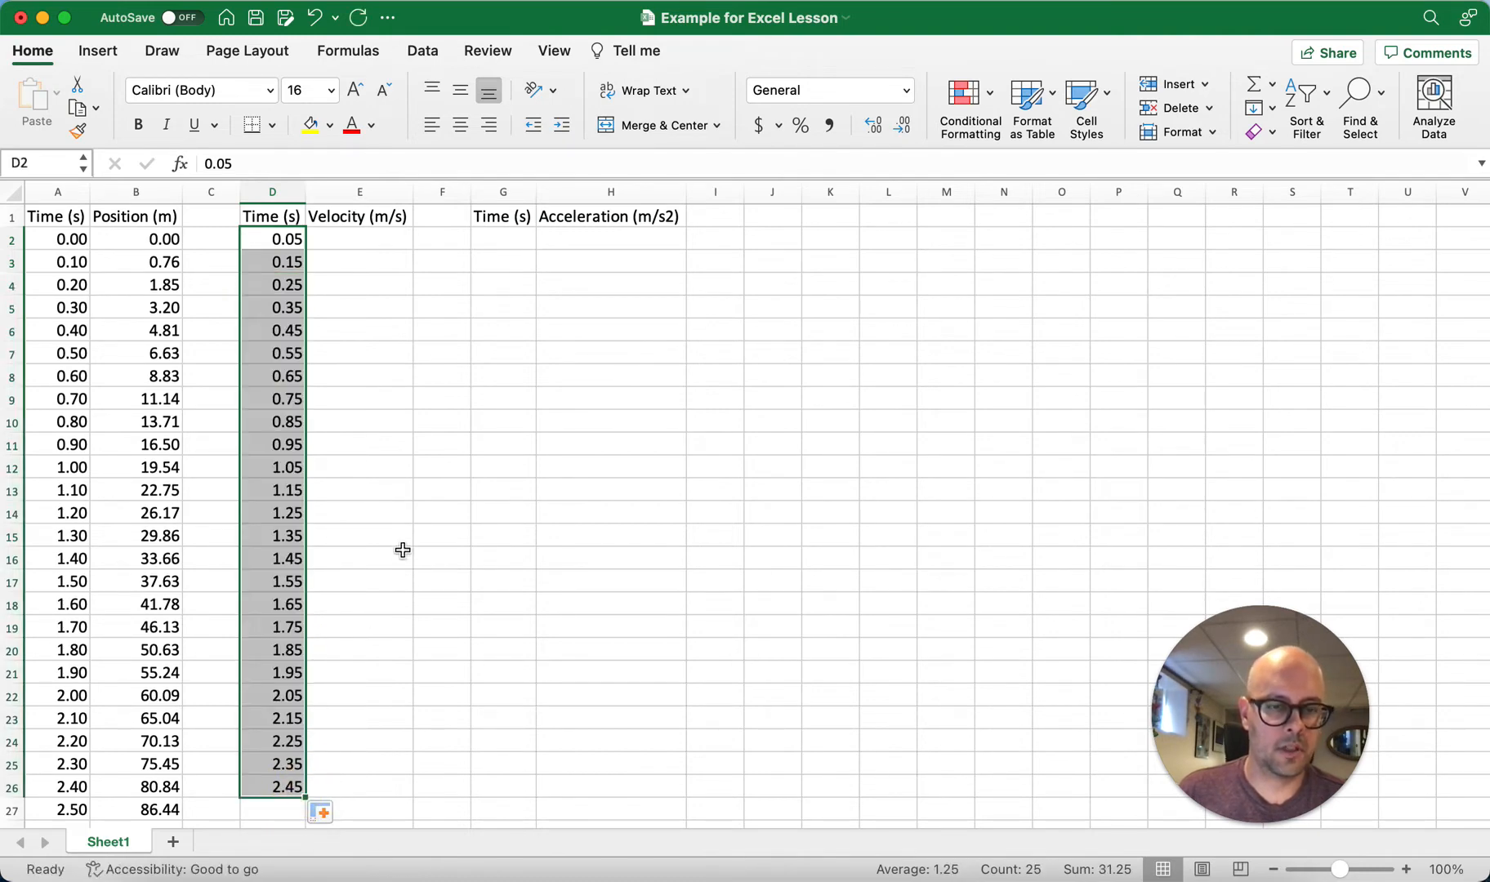
pyautogui.click(469, 497)
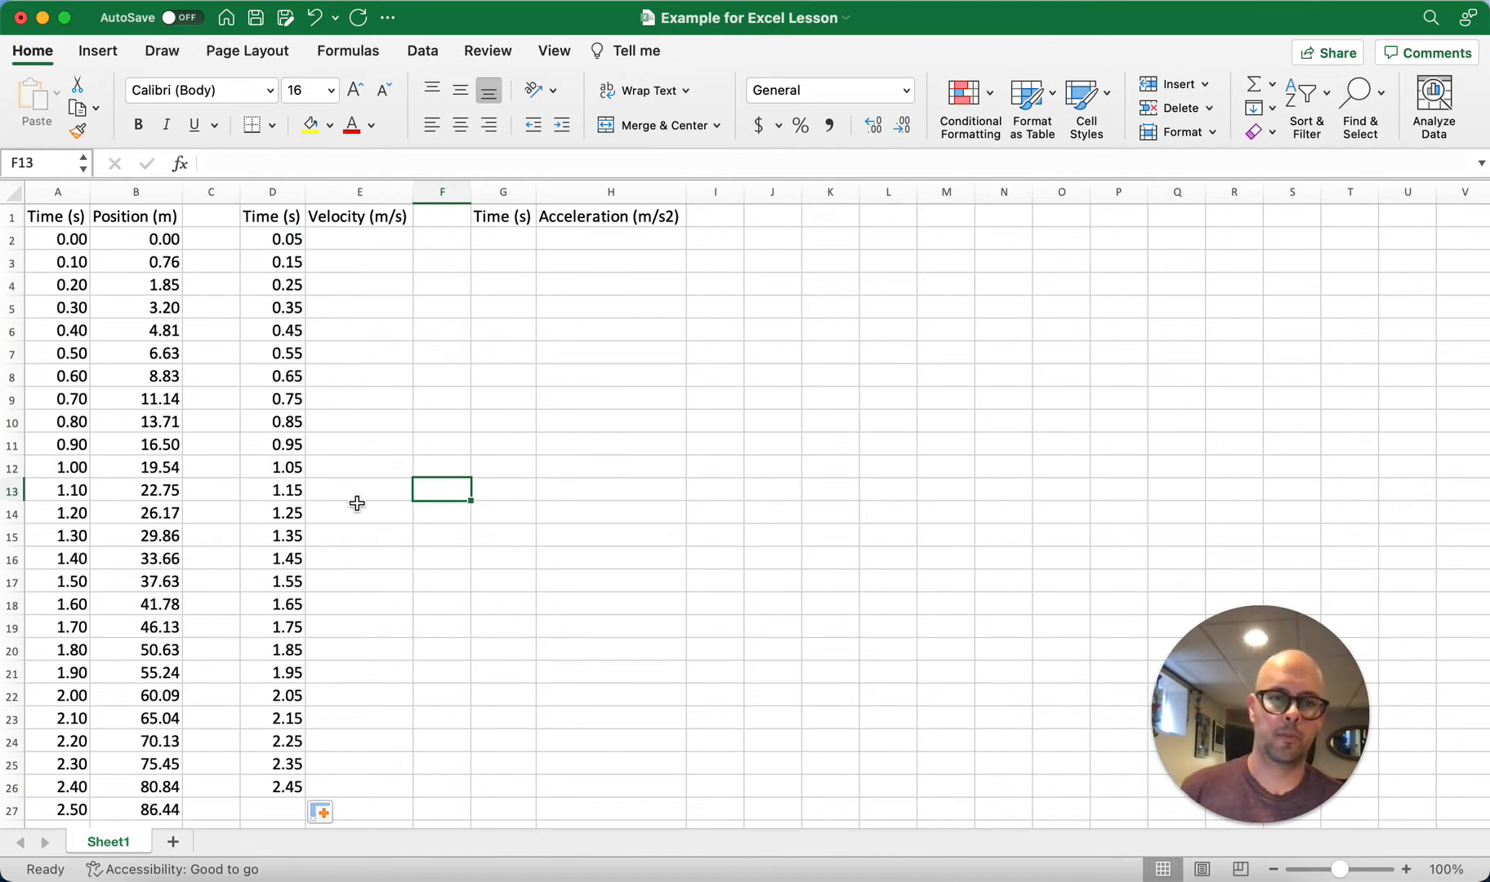
# Step: Enter 0.1 and 0.2 as the first two times for the acceleration table in G2 and G3
pyautogui.click(500, 237)
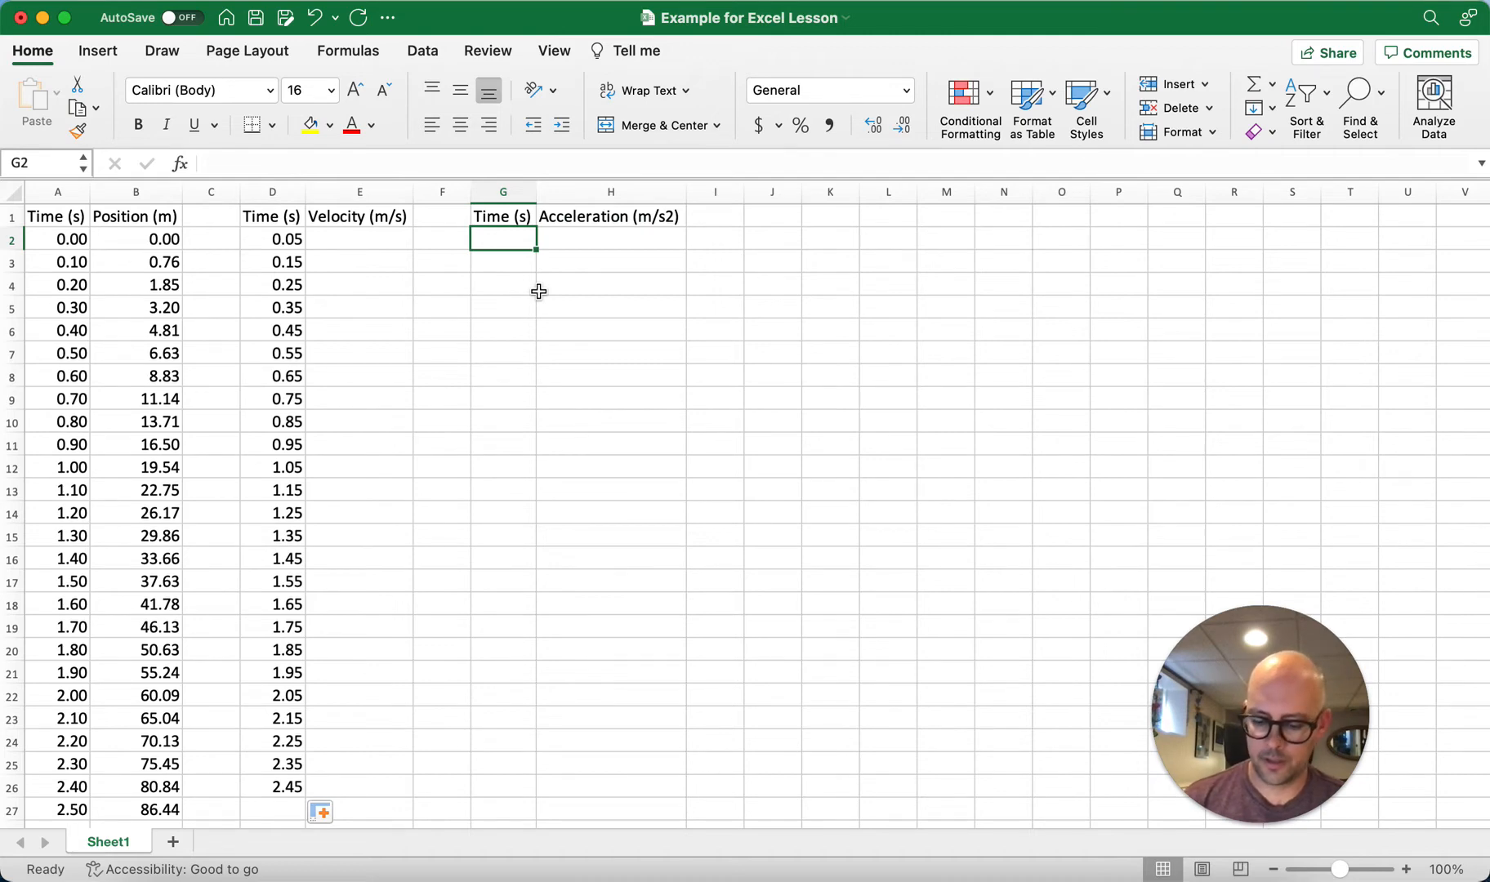
pyautogui.write('0.1')
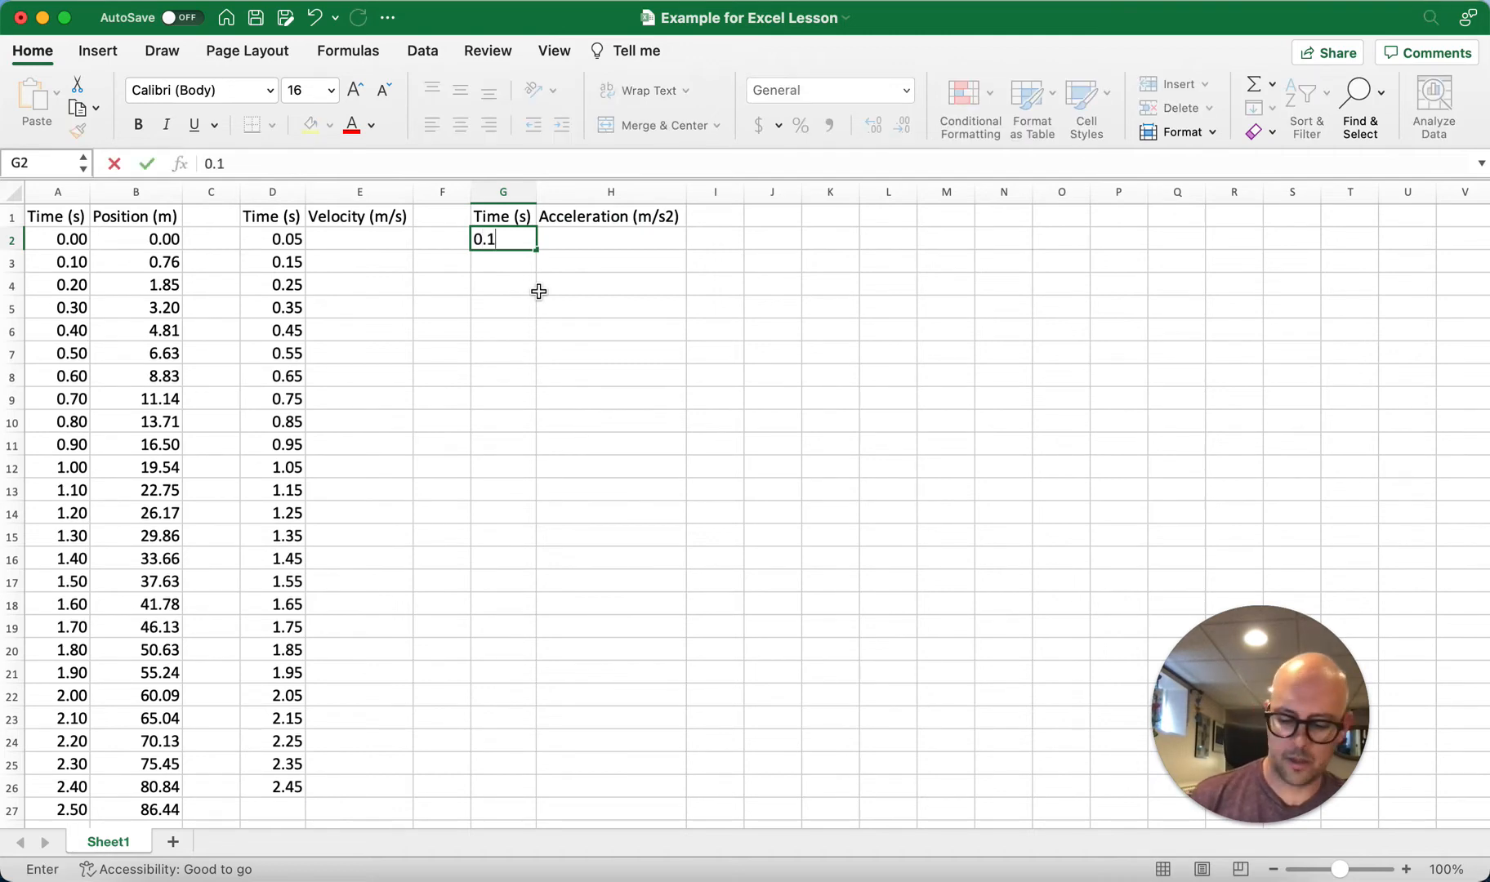
pyautogui.press('Return')
pyautogui.write('0.')
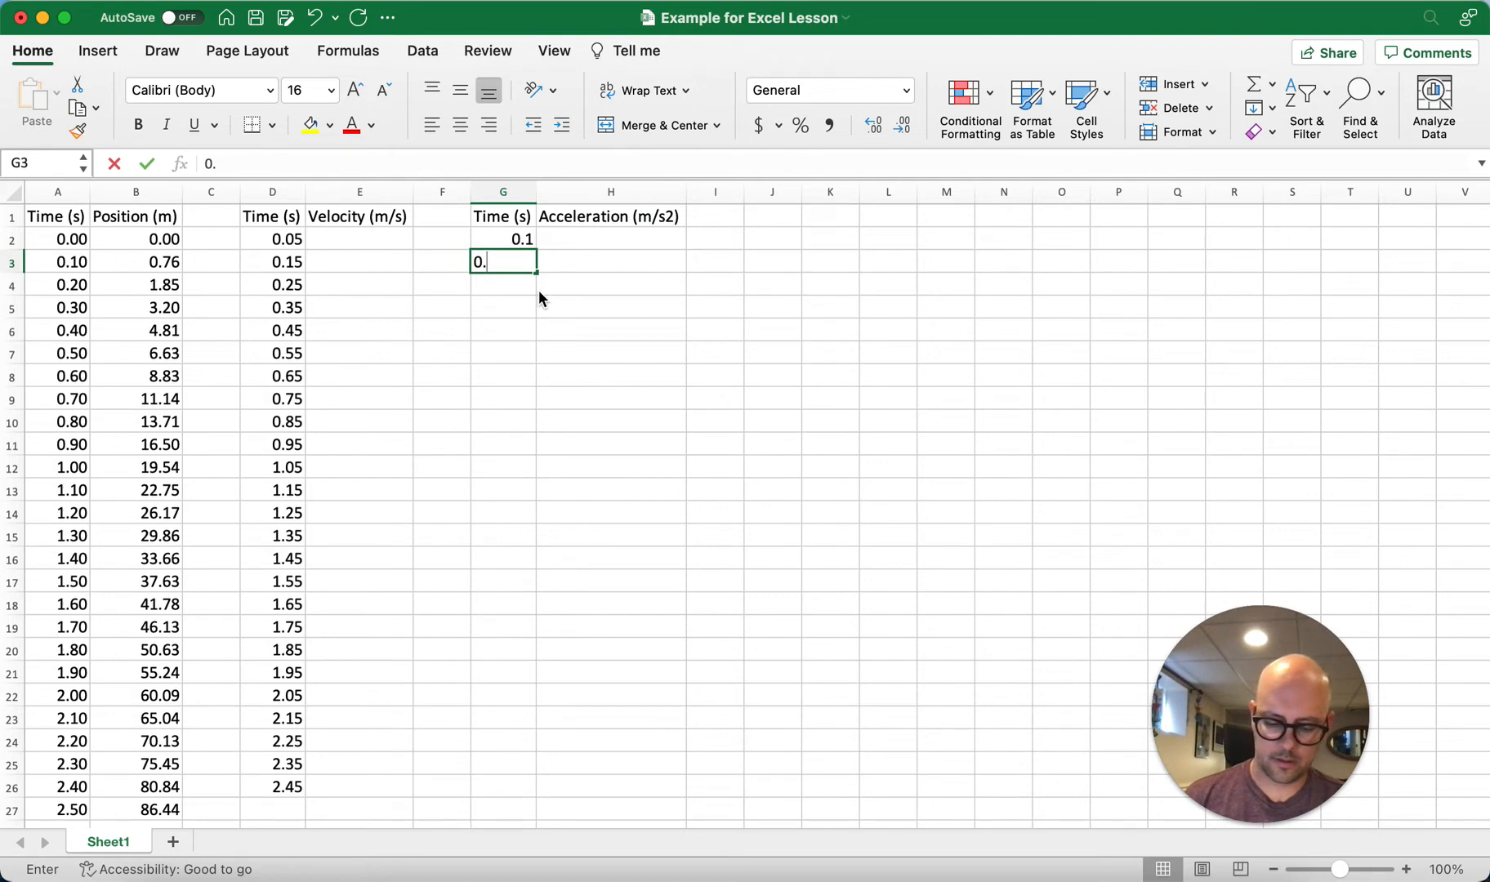
pyautogui.write('2')
pyautogui.press('Return')
# Step: Extend the acceleration time series from G2:G3 down to G25, ending at 2.4
pyautogui.press('Up')
pyautogui.press('Up')
pyautogui.hotkey('shift', 'Down')
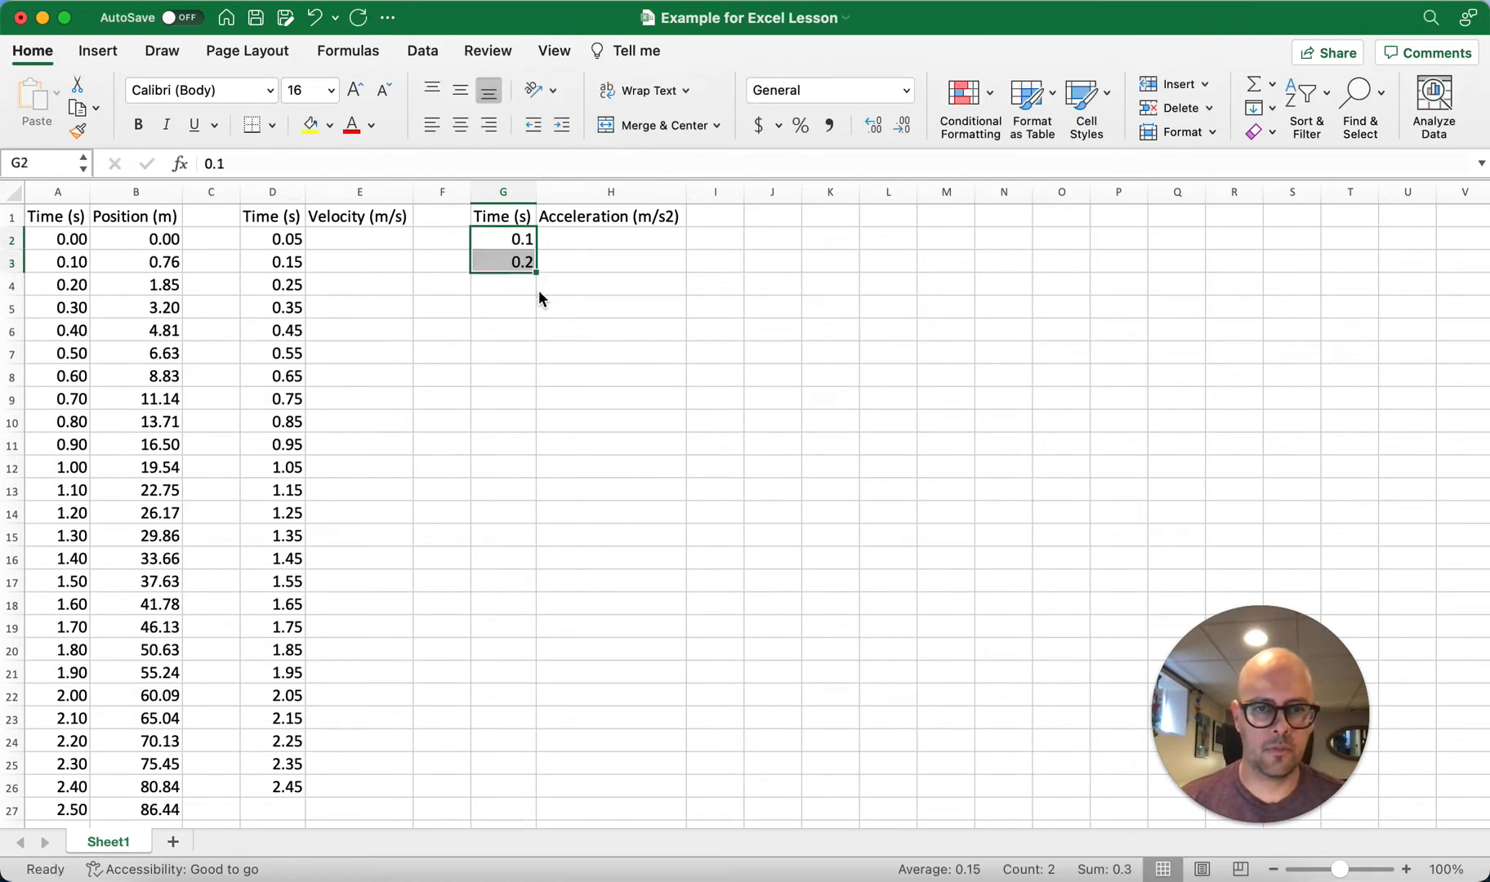
pyautogui.moveTo(538, 272); pyautogui.dragTo(512, 764)
pyautogui.click(572, 743)
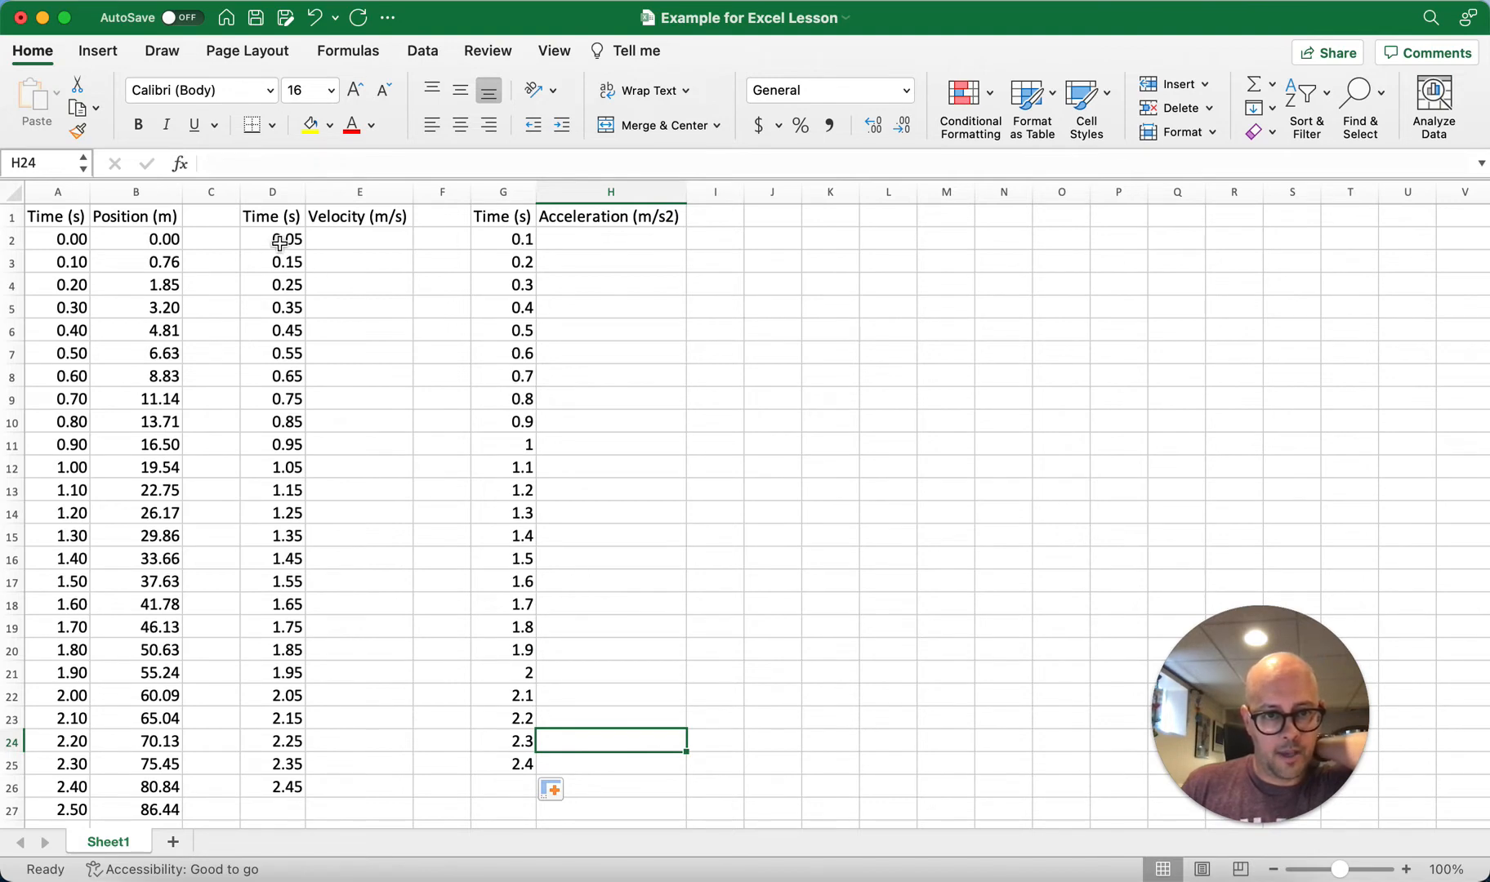
# Step: Format the acceleration times in G2:G25 to show two decimal places and save the workbook
pyautogui.moveTo(489, 239); pyautogui.dragTo(531, 768)
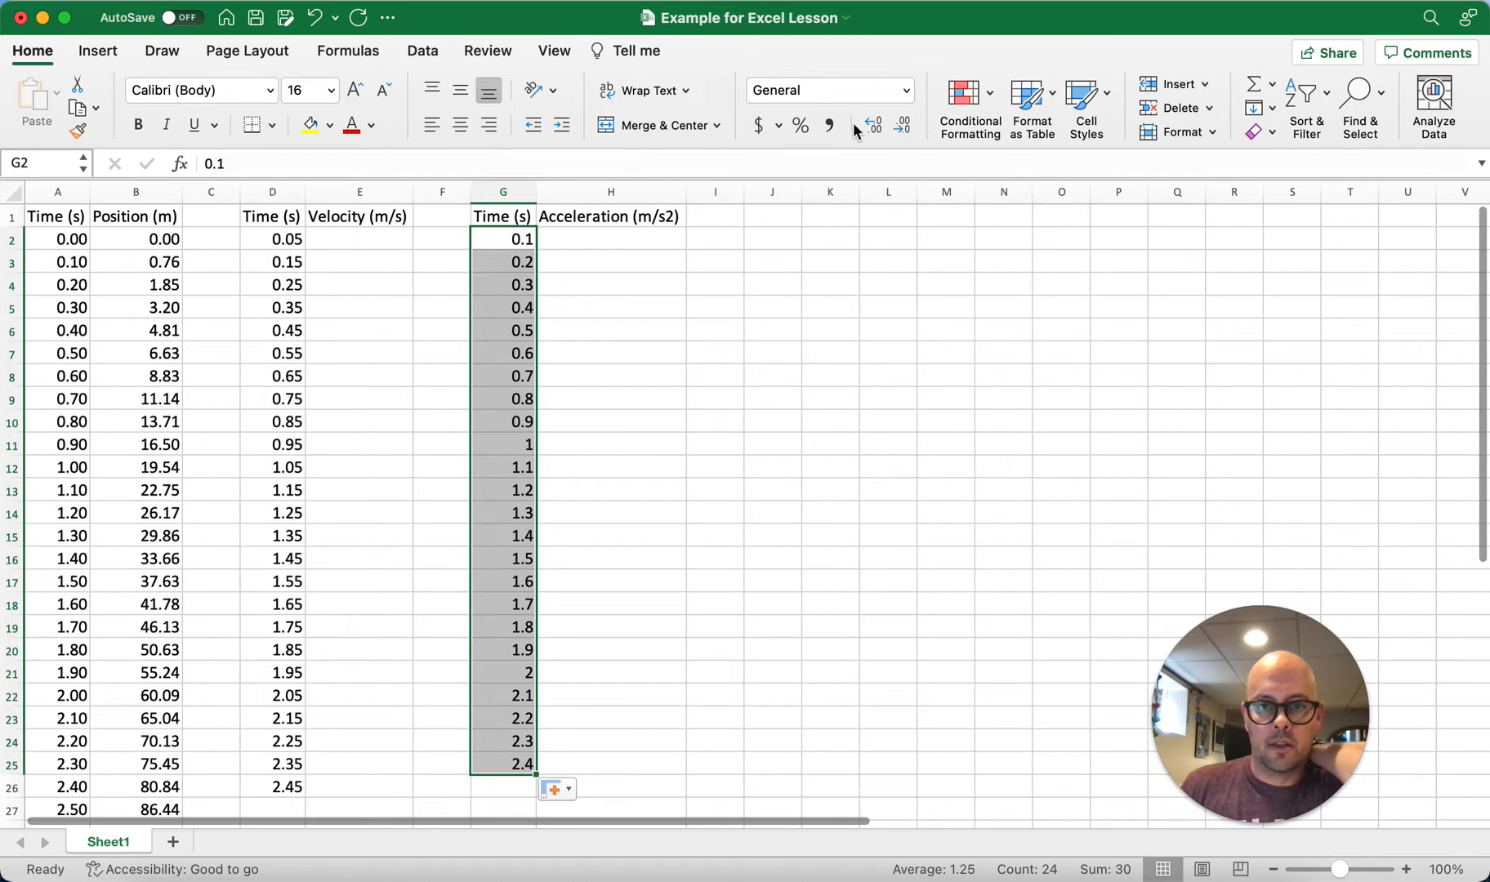
pyautogui.click(872, 124)
pyautogui.click(719, 445)
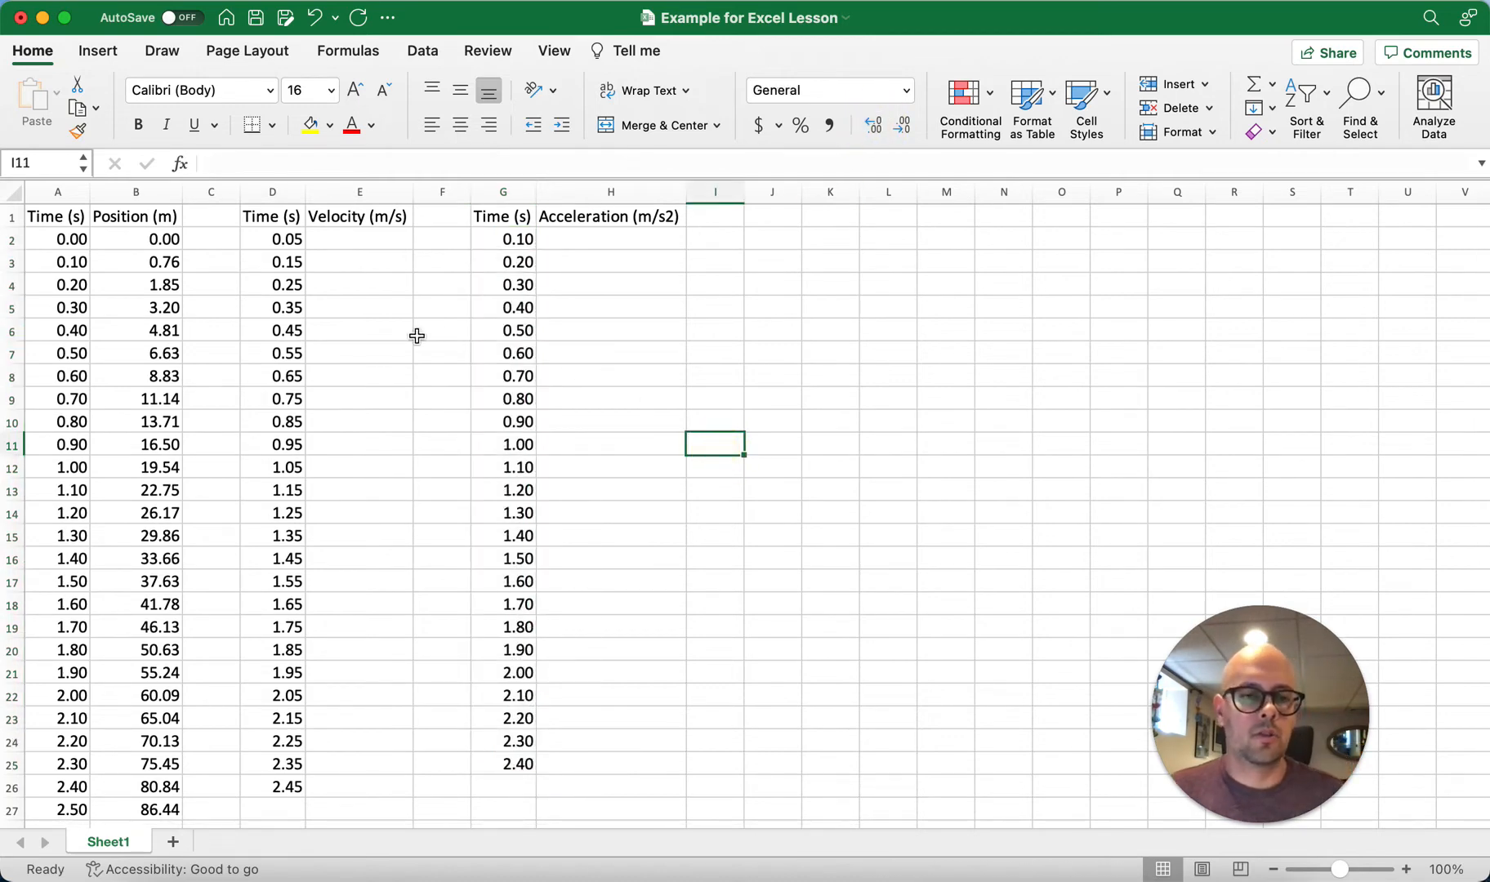
pyautogui.press('super+s')
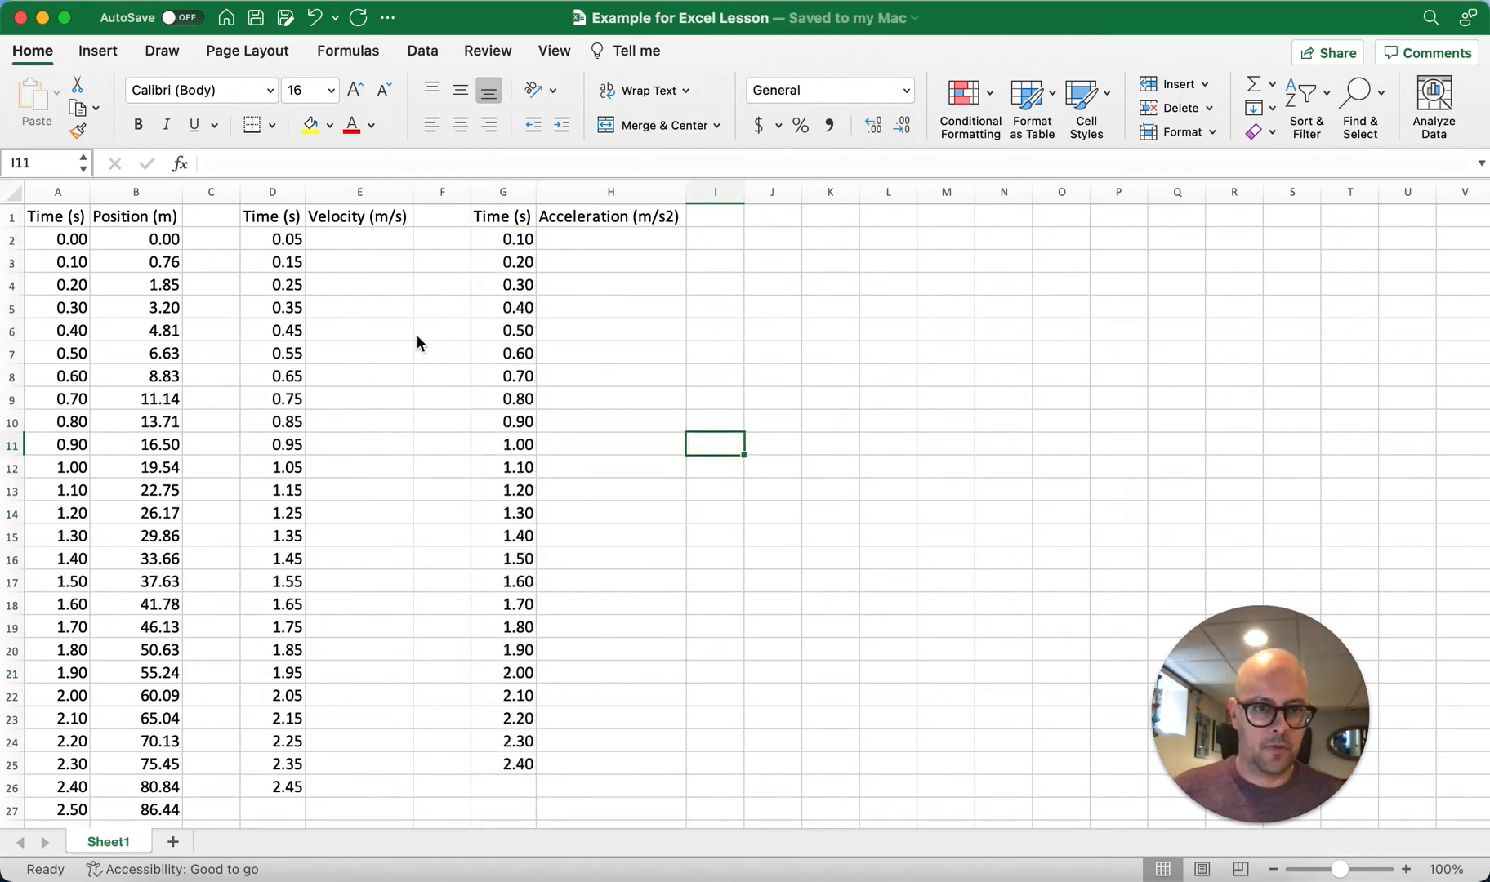
pyautogui.click(351, 325)
pyautogui.click(753, 286)
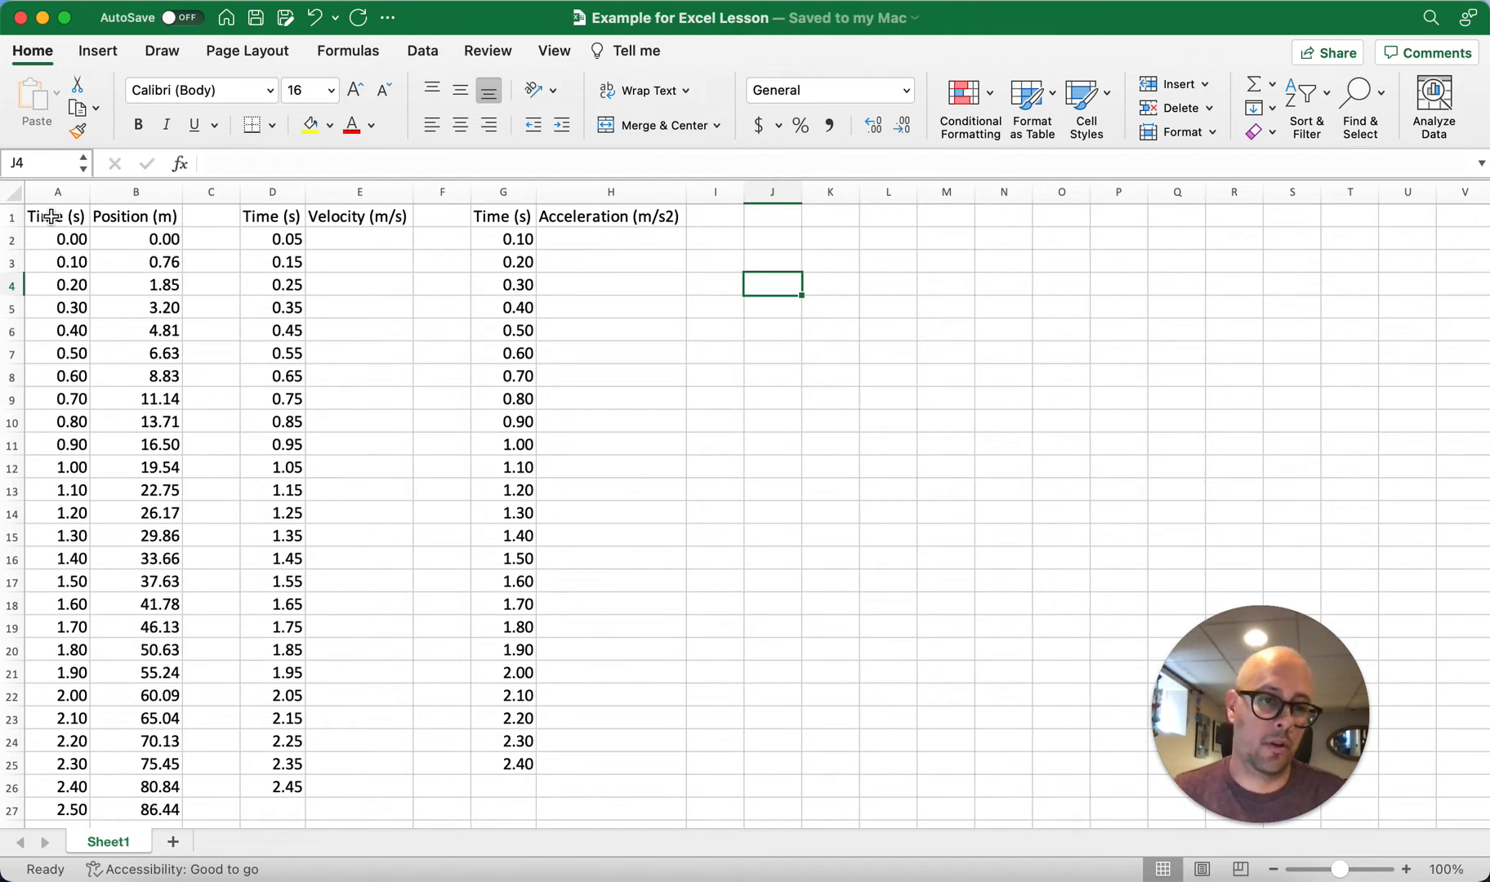
# Step: Insert a markers-only scatter chart of Position (m) against Time (s) from A1:B27
pyautogui.moveTo(51, 216); pyautogui.dragTo(159, 803)
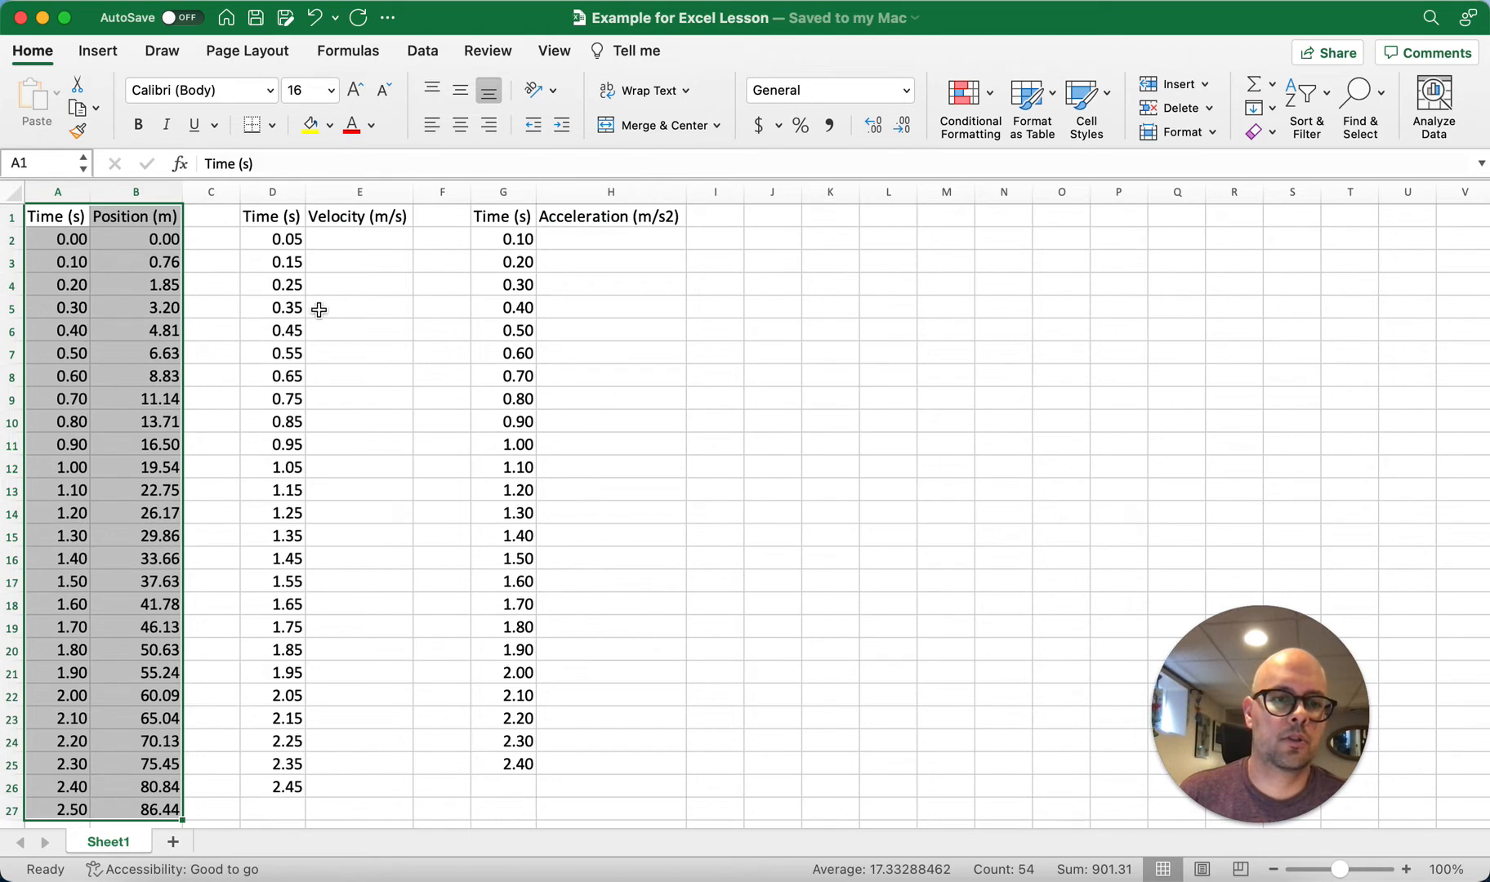
pyautogui.click(104, 56)
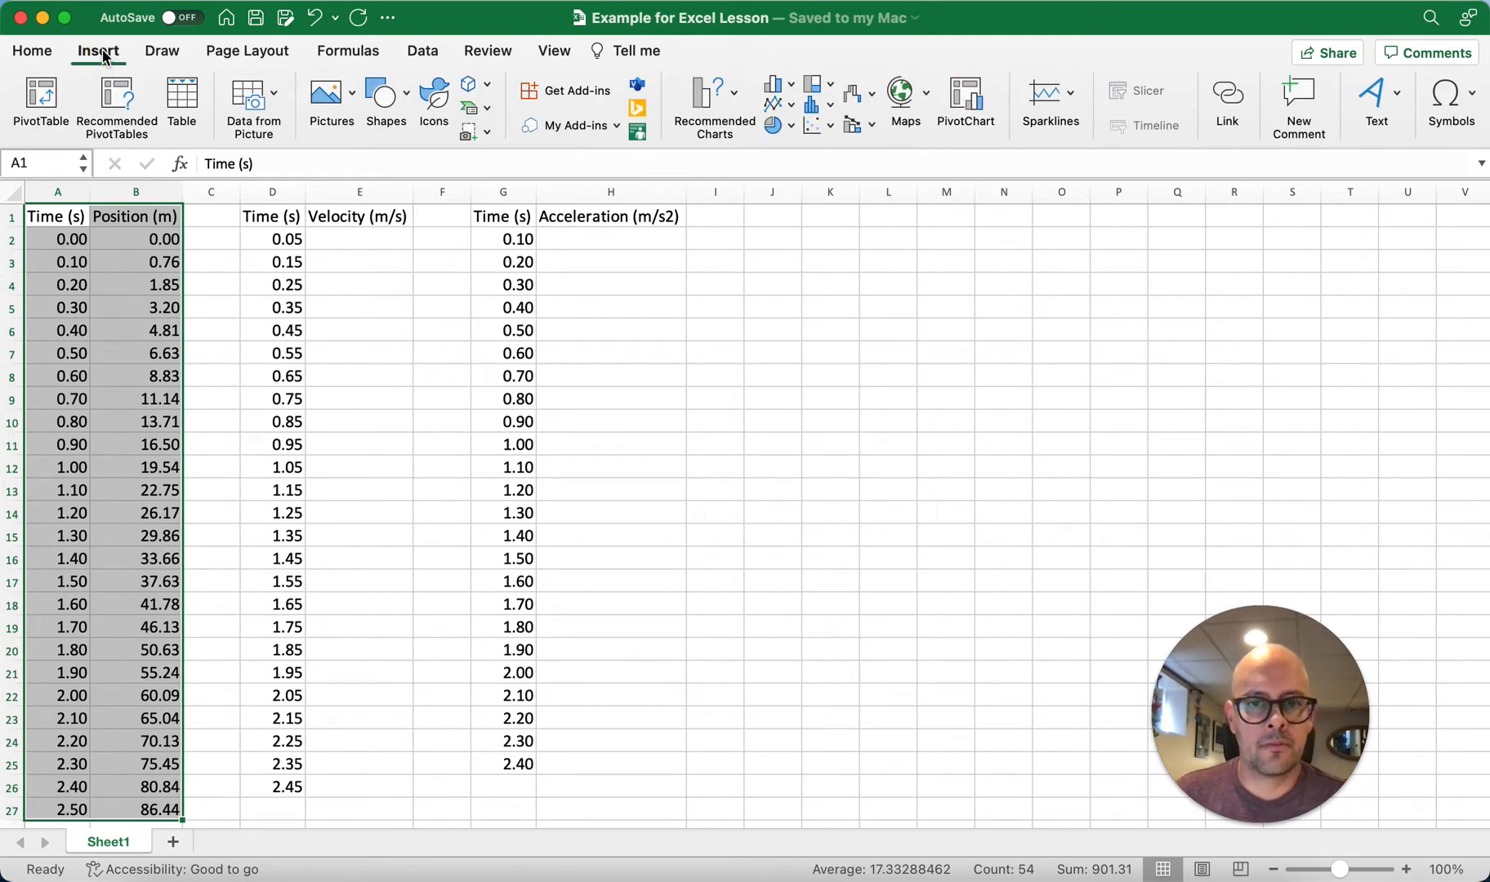
pyautogui.click(829, 128)
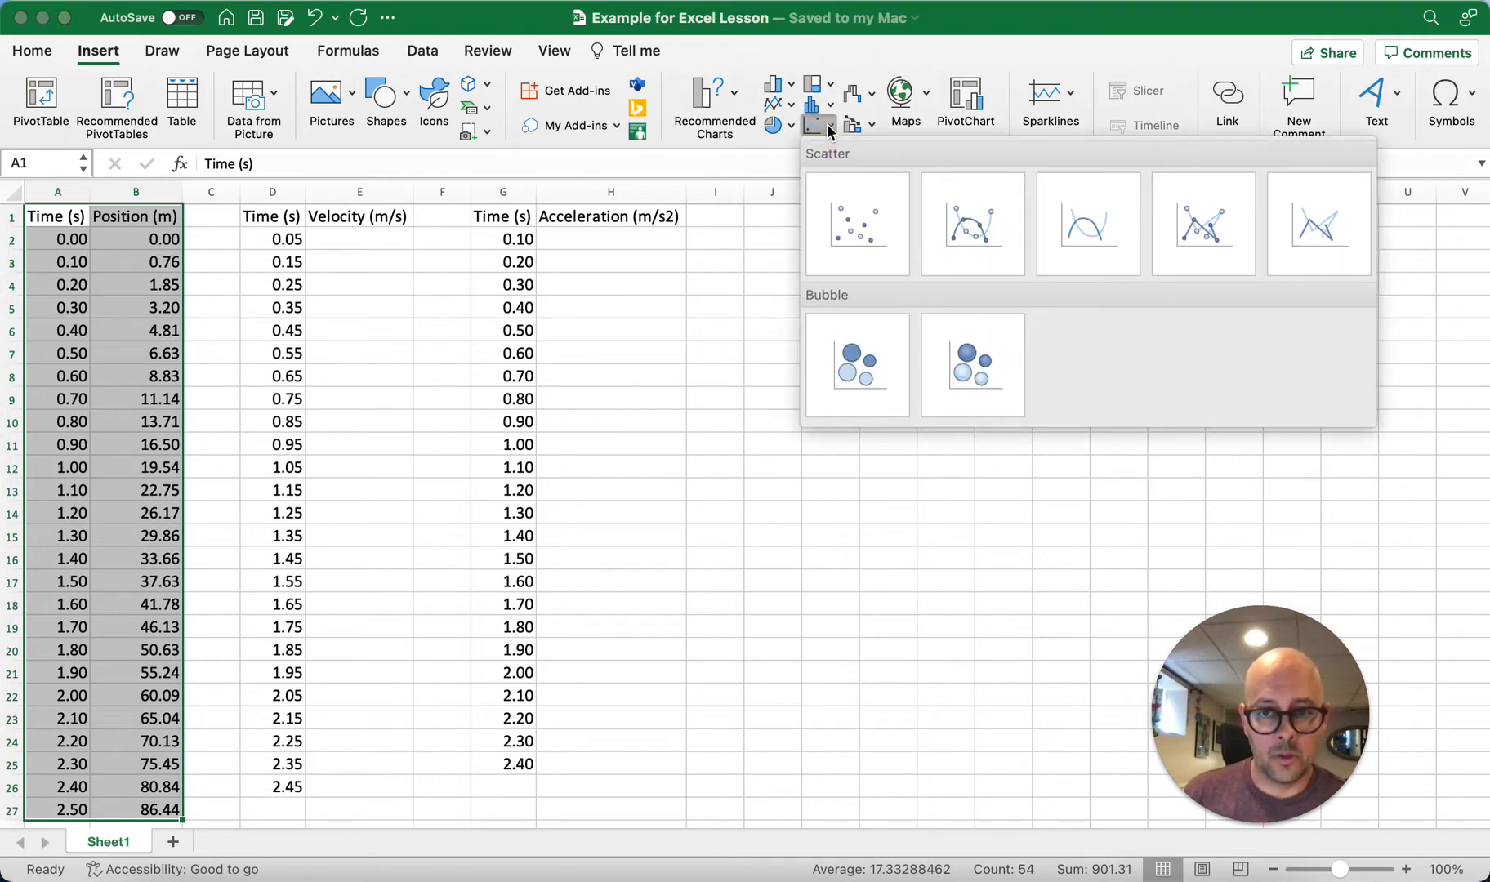
pyautogui.click(877, 224)
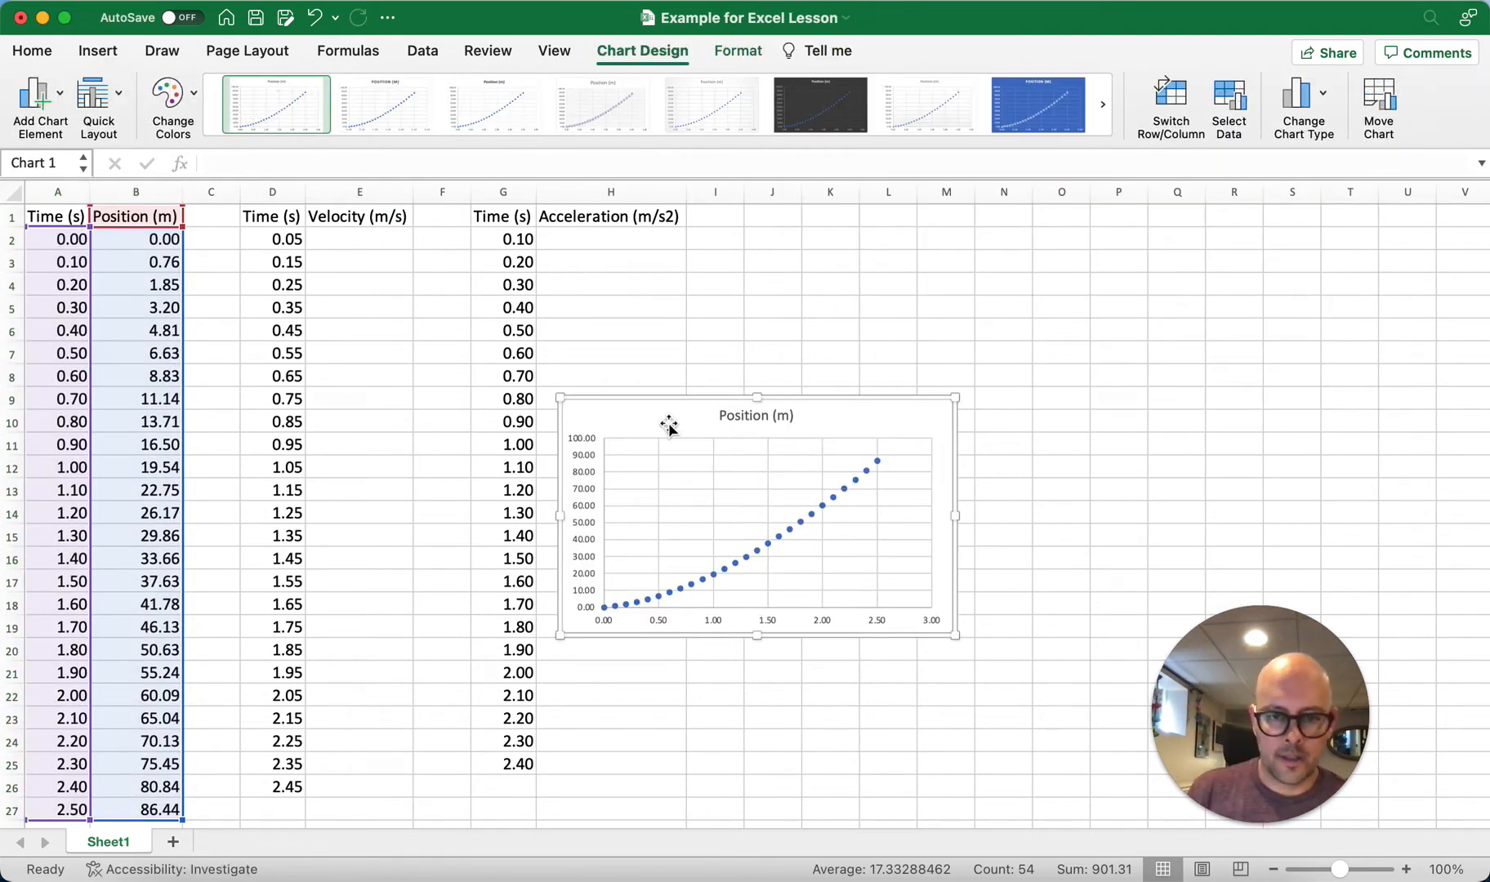
# Step: Move the position scatter chart from Sheet1 to a new chart sheet named Position
pyautogui.rightClick(877, 424)
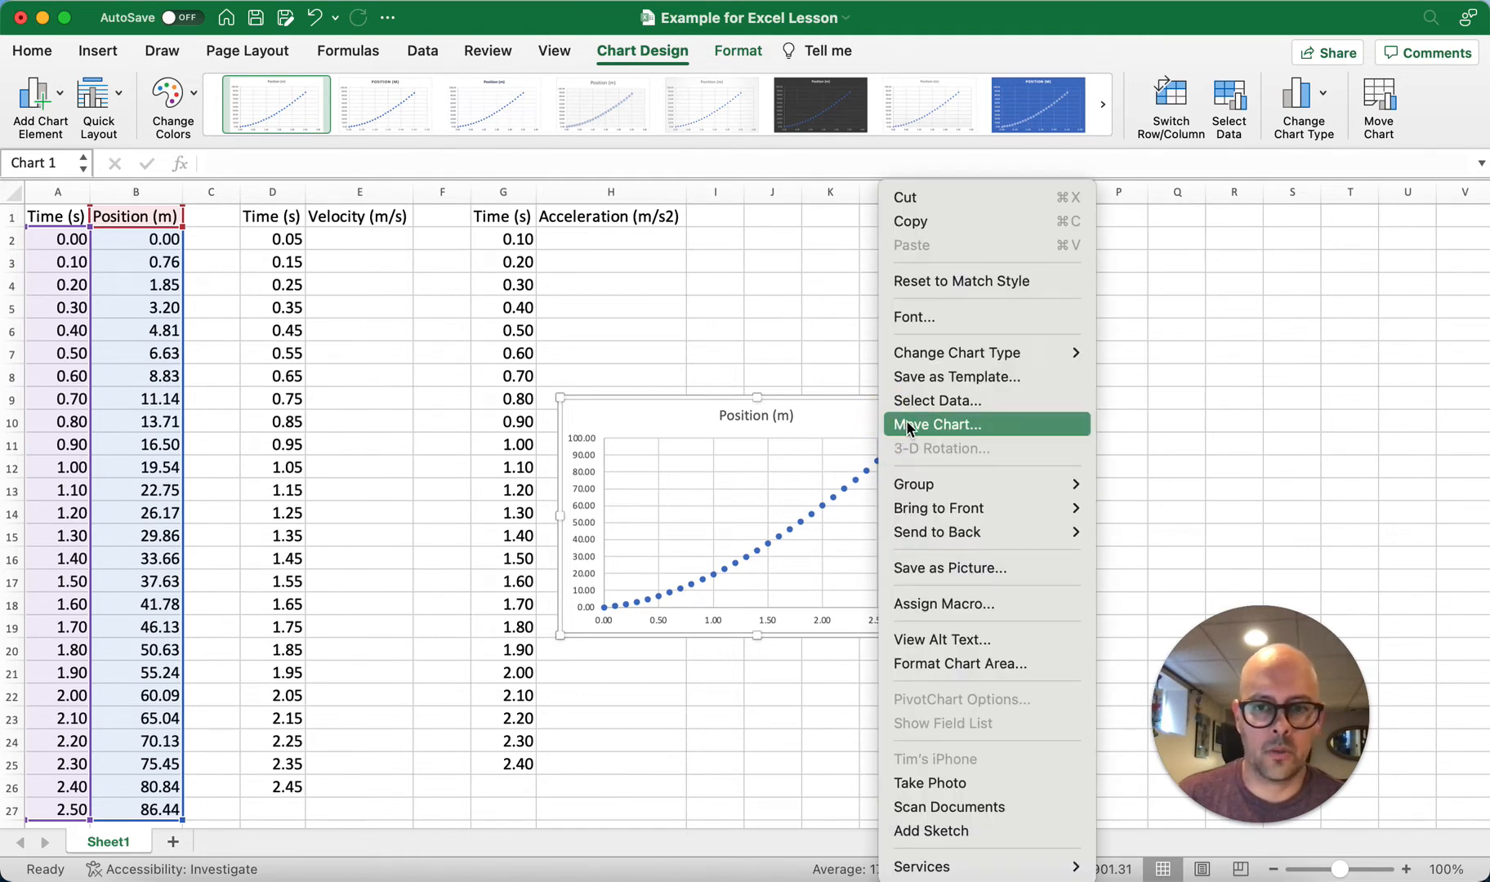
pyautogui.click(817, 423)
pyautogui.rightClick(847, 418)
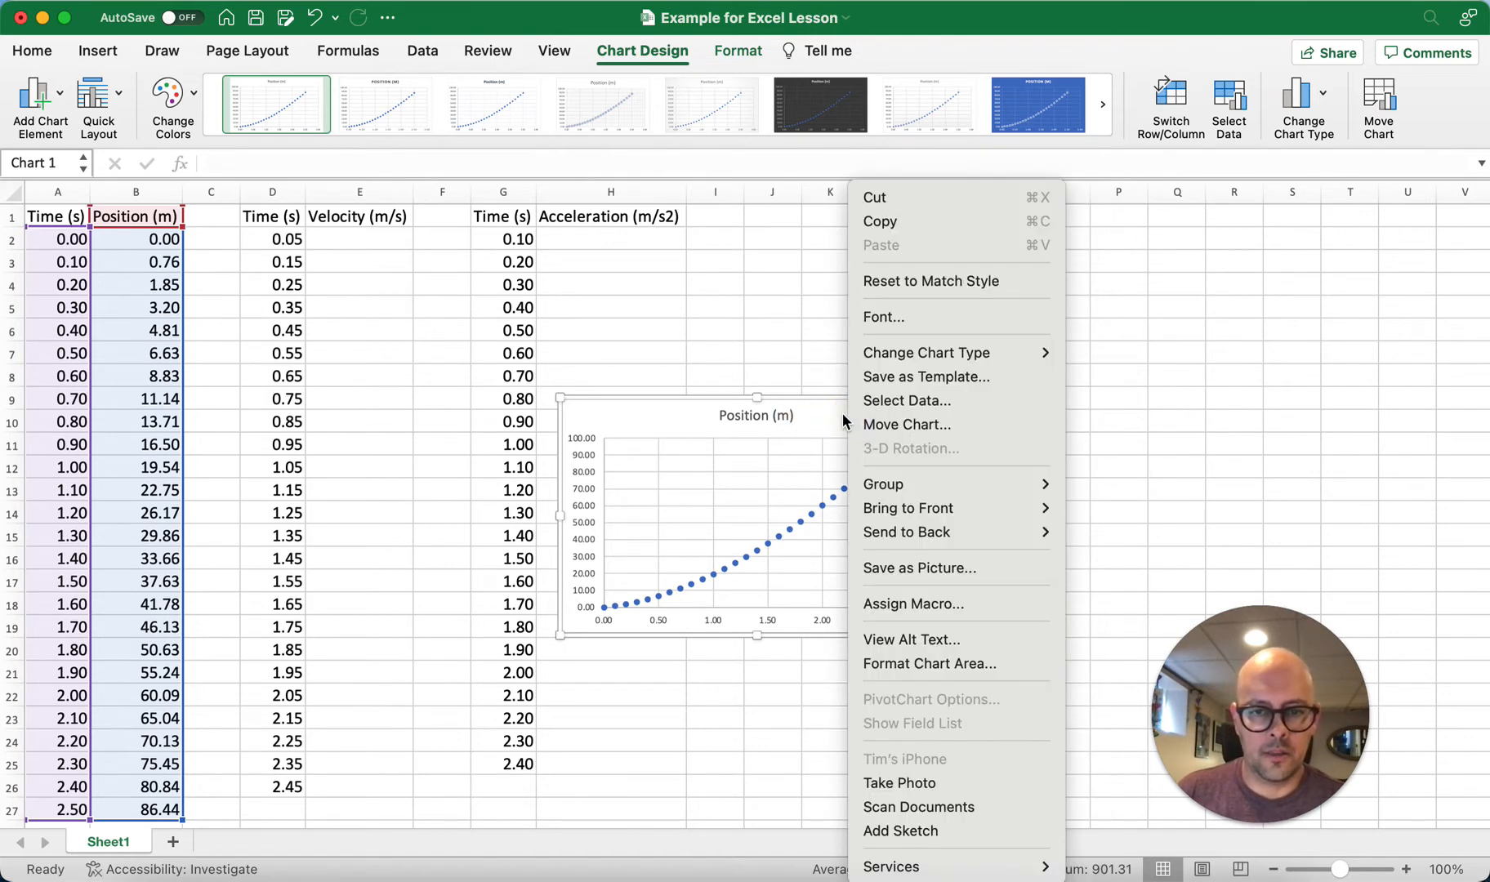
pyautogui.click(953, 419)
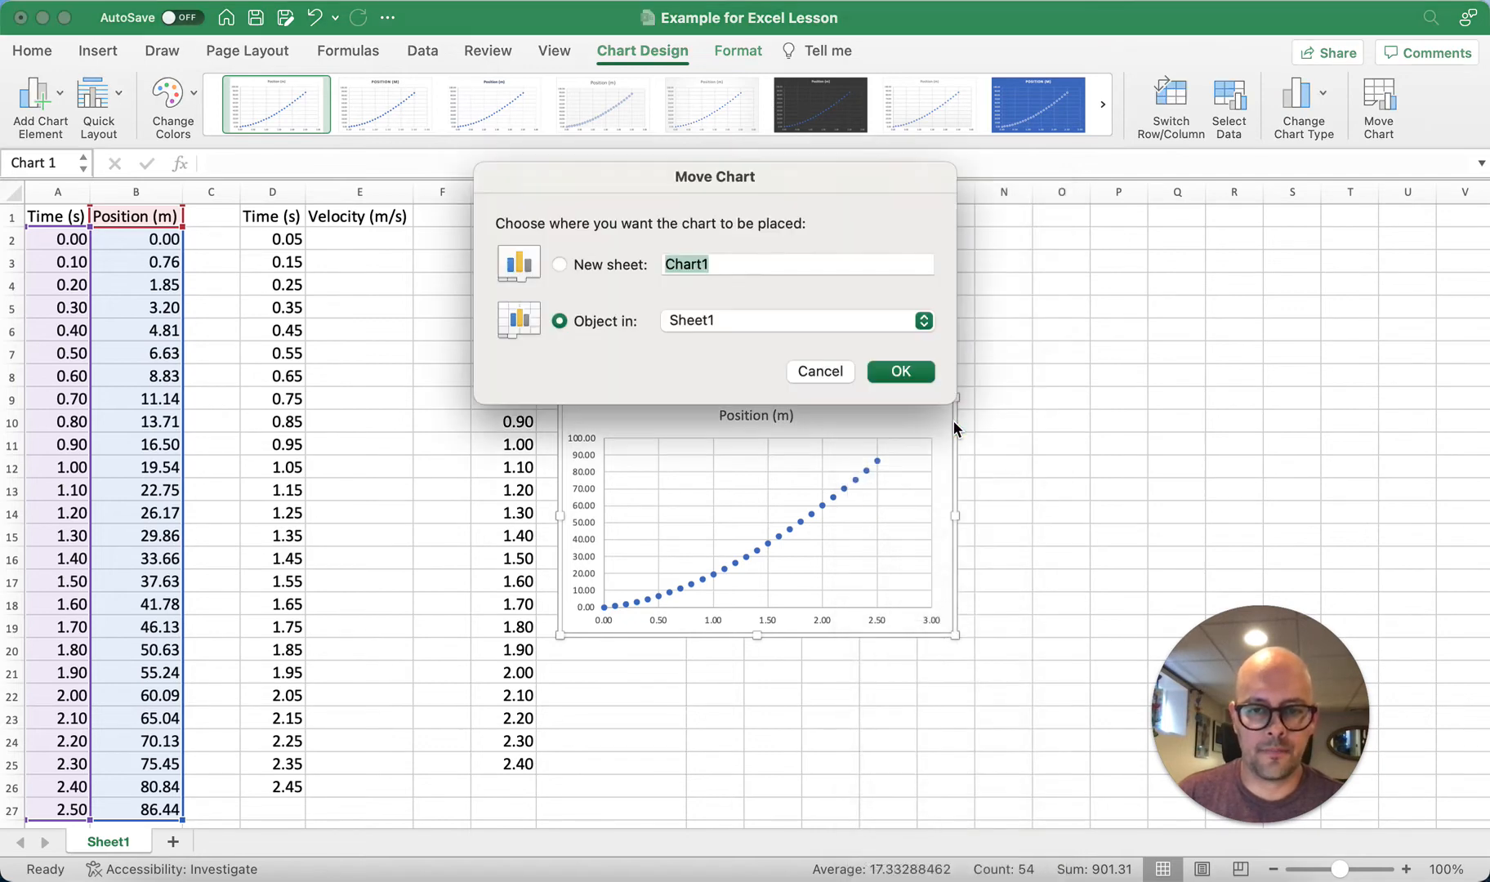
pyautogui.click(560, 264)
pyautogui.write('Position')
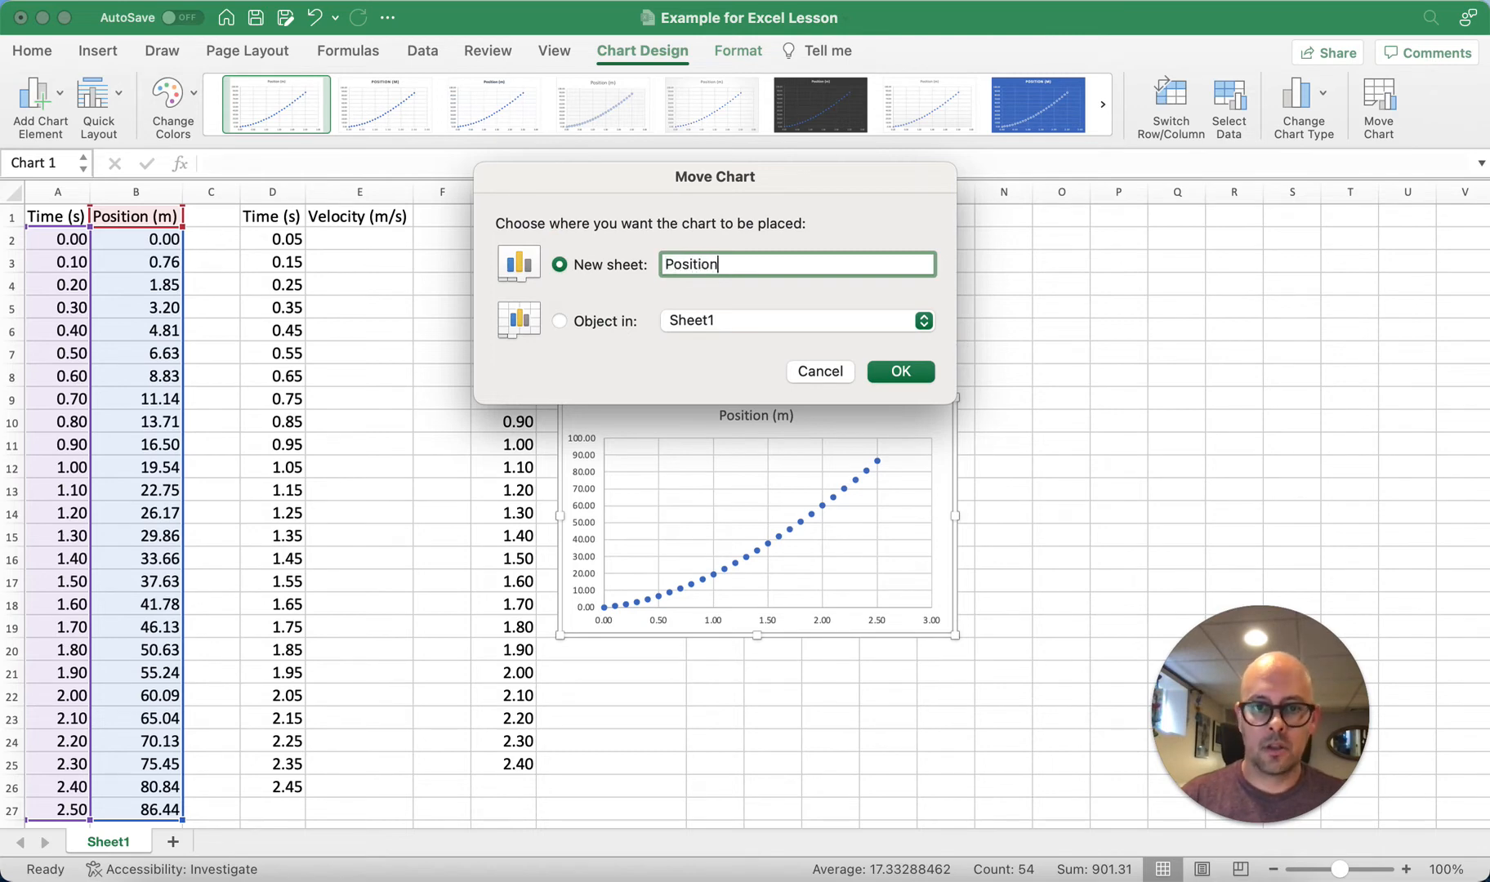
pyautogui.click(902, 373)
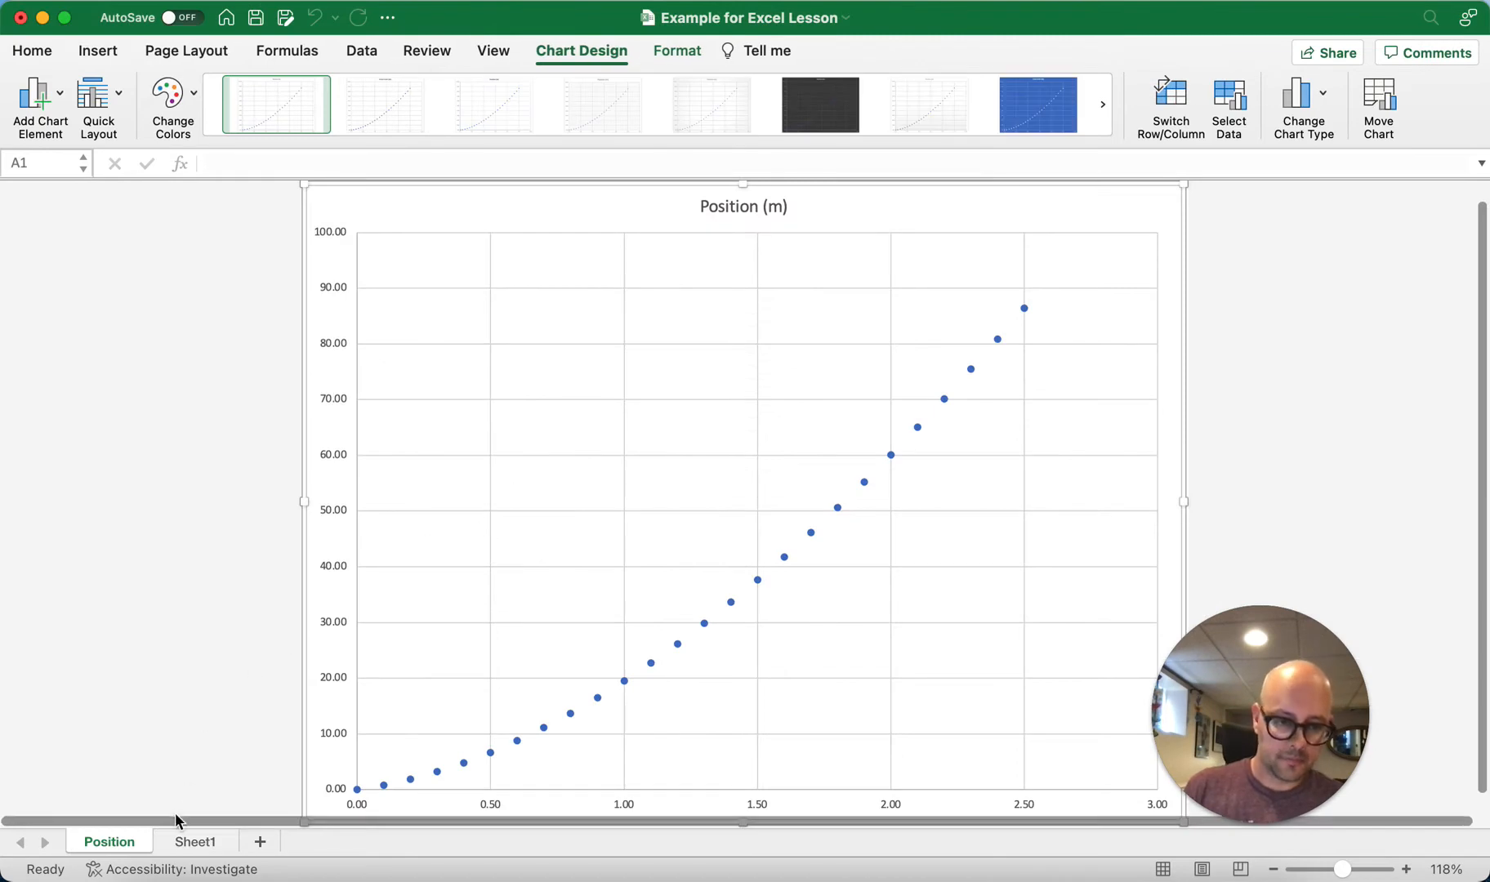
pyautogui.click(195, 842)
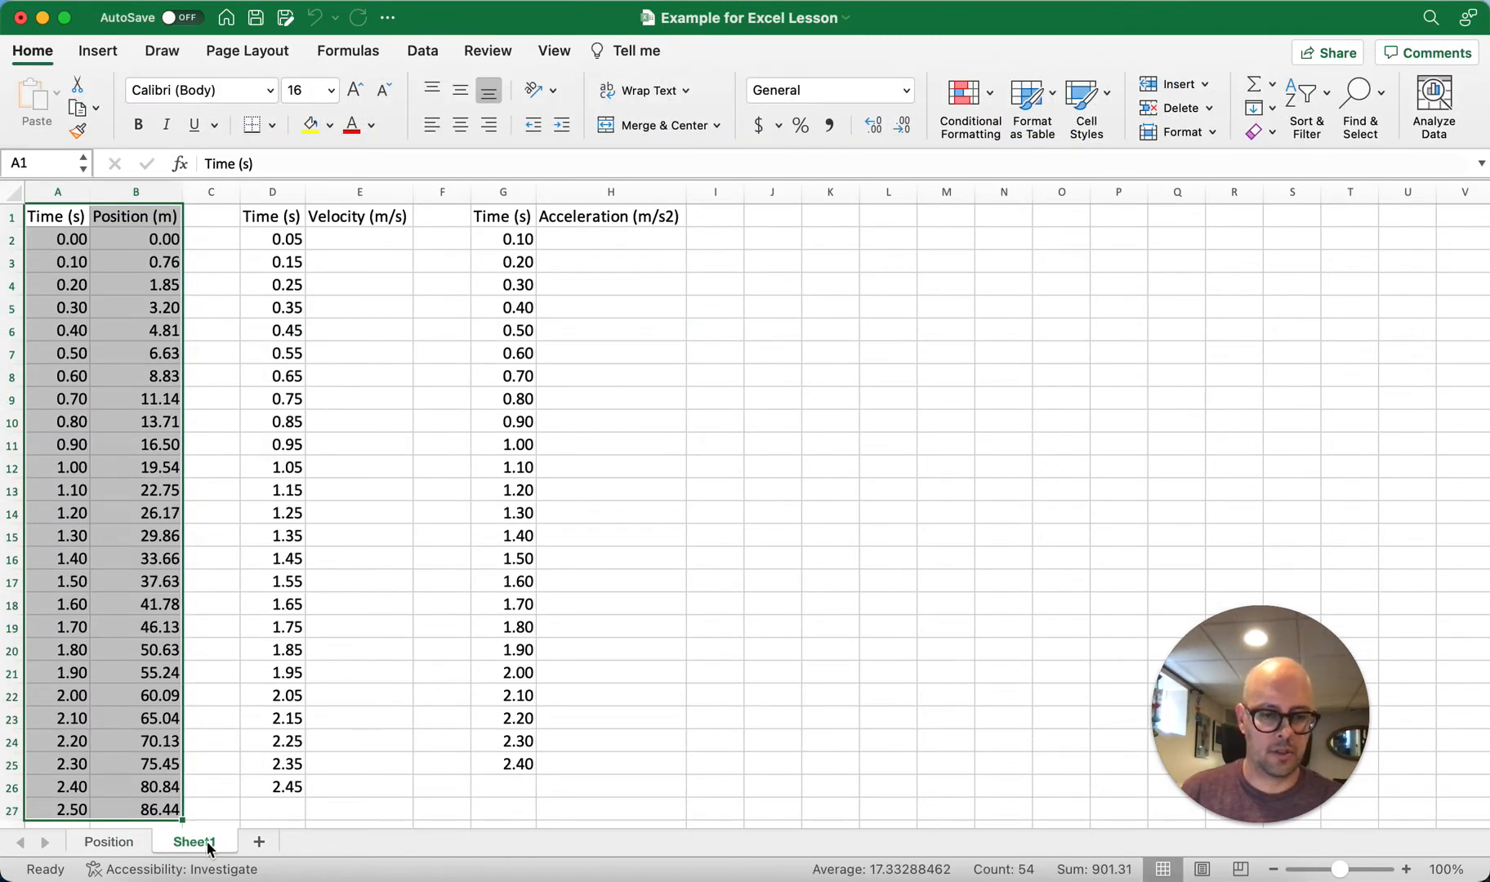
pyautogui.click(105, 844)
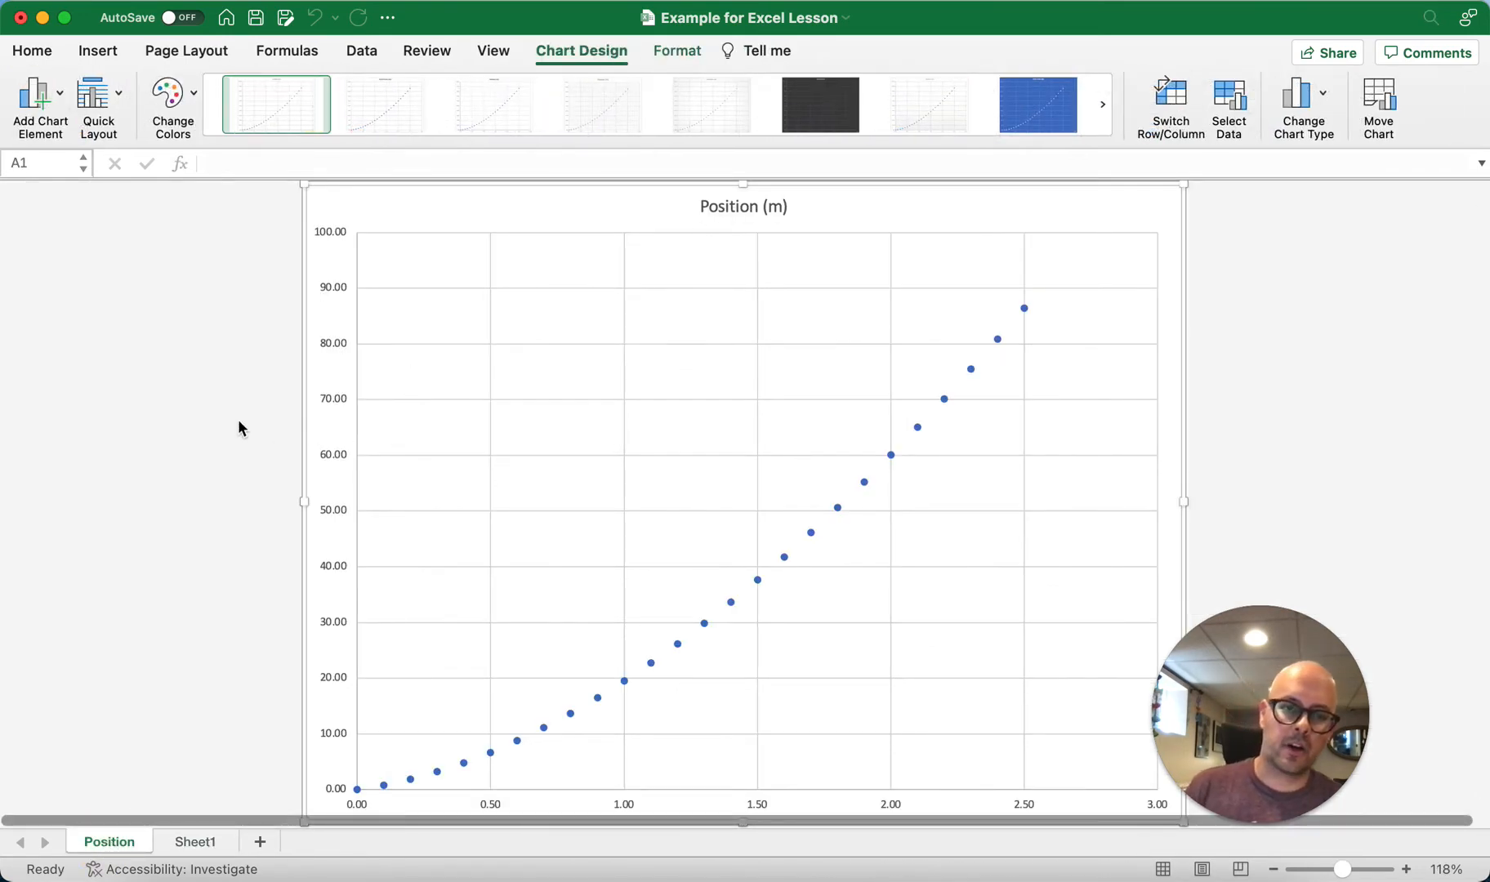
# Step: Change the chart title to "Position vs Time Graph"
pyautogui.click(737, 204)
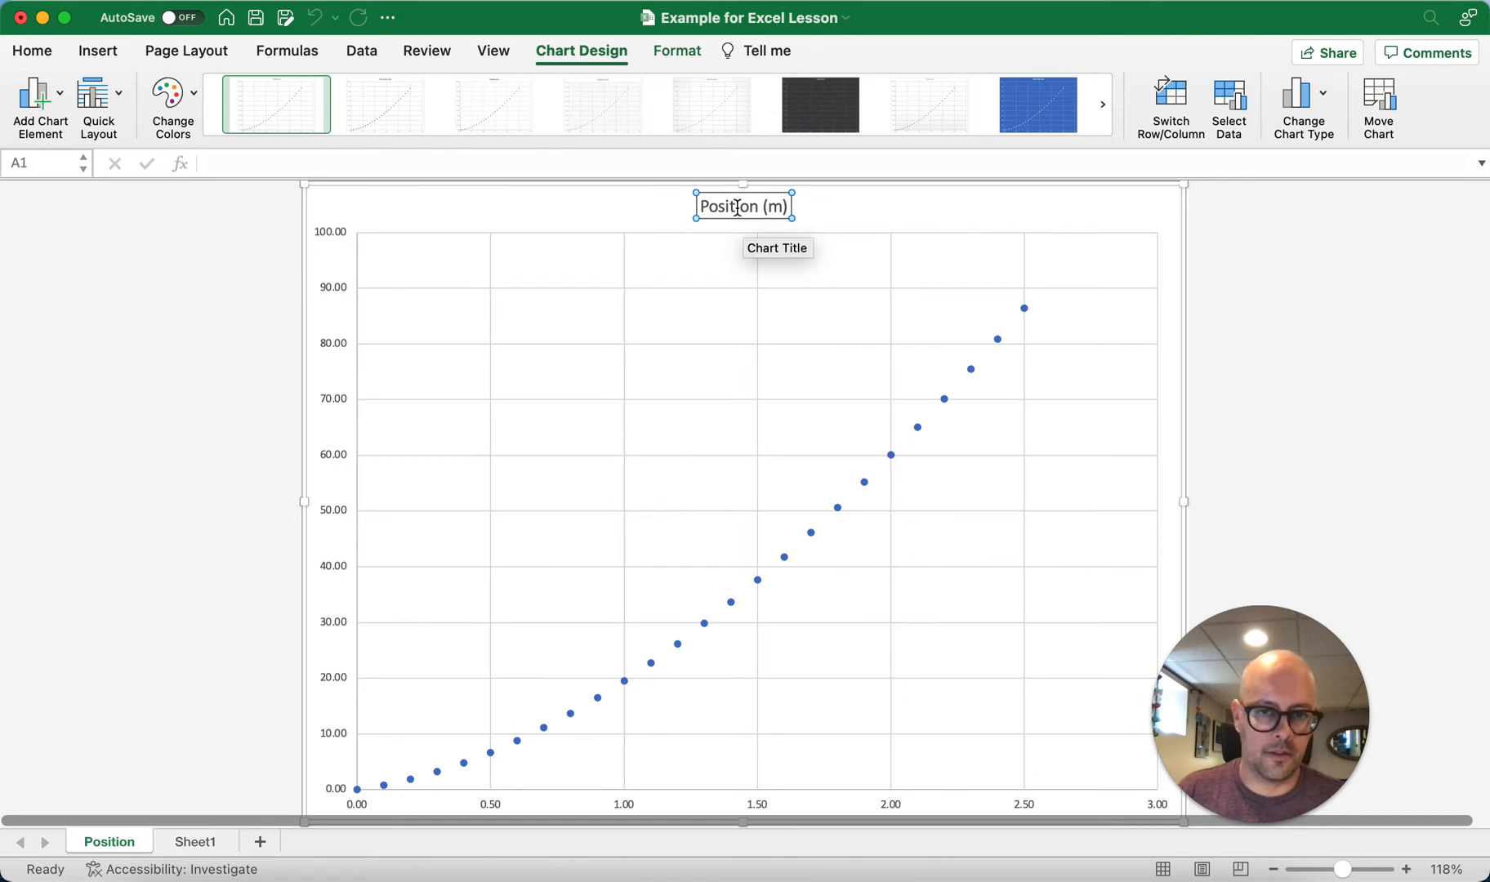
pyautogui.click(738, 208)
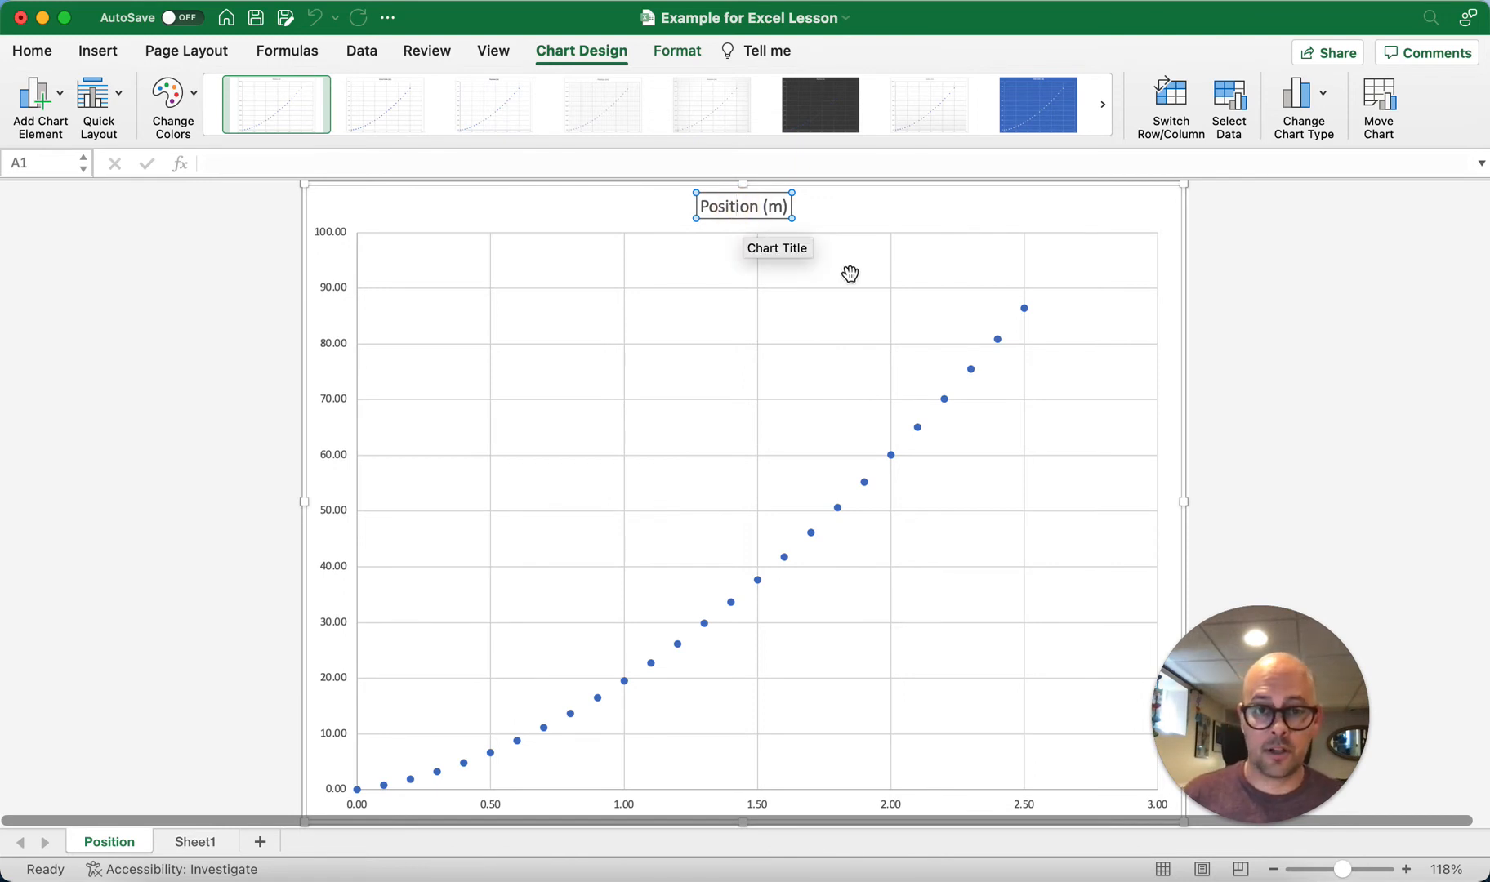
pyautogui.hotkey('shift', 'Right')
pyautogui.hotkey('shift', 'Right')
pyautogui.hotkey('shift', 'Right')
pyautogui.hotkey('shift', 'Right')
pyautogui.hotkey('shift', 'Right')
pyautogui.hotkey('shift', 'Right')
pyautogui.hotkey('shift', 'Right')
pyautogui.hotkey('shift', 'Right')
pyautogui.hotkey('shift', 'Right')
pyautogui.hotkey('shift', 'Right')
pyautogui.hotkey('shift', 'Right')
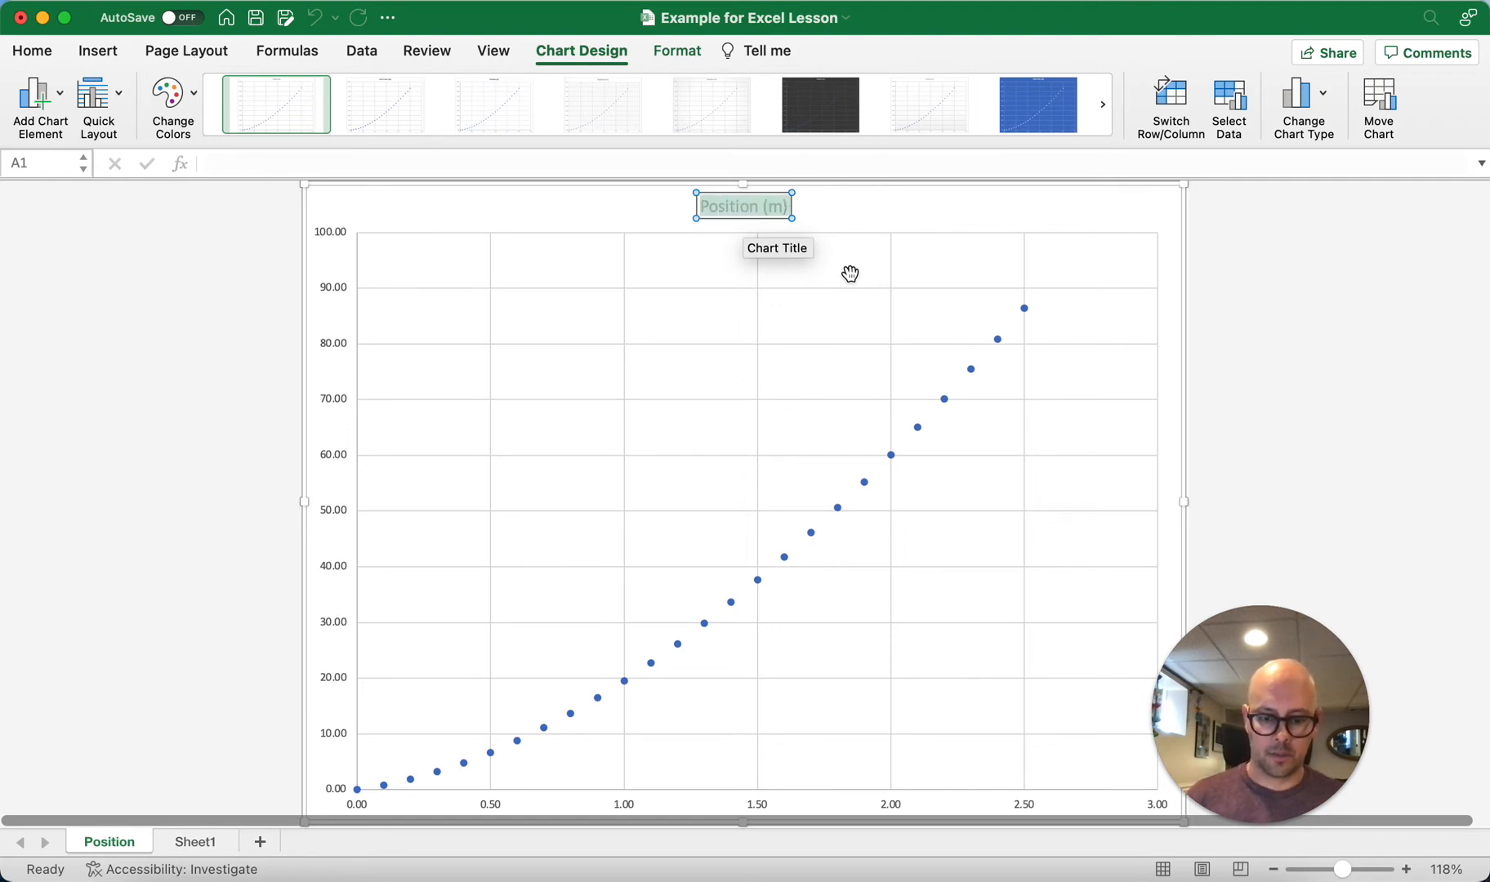
pyautogui.write('Position')
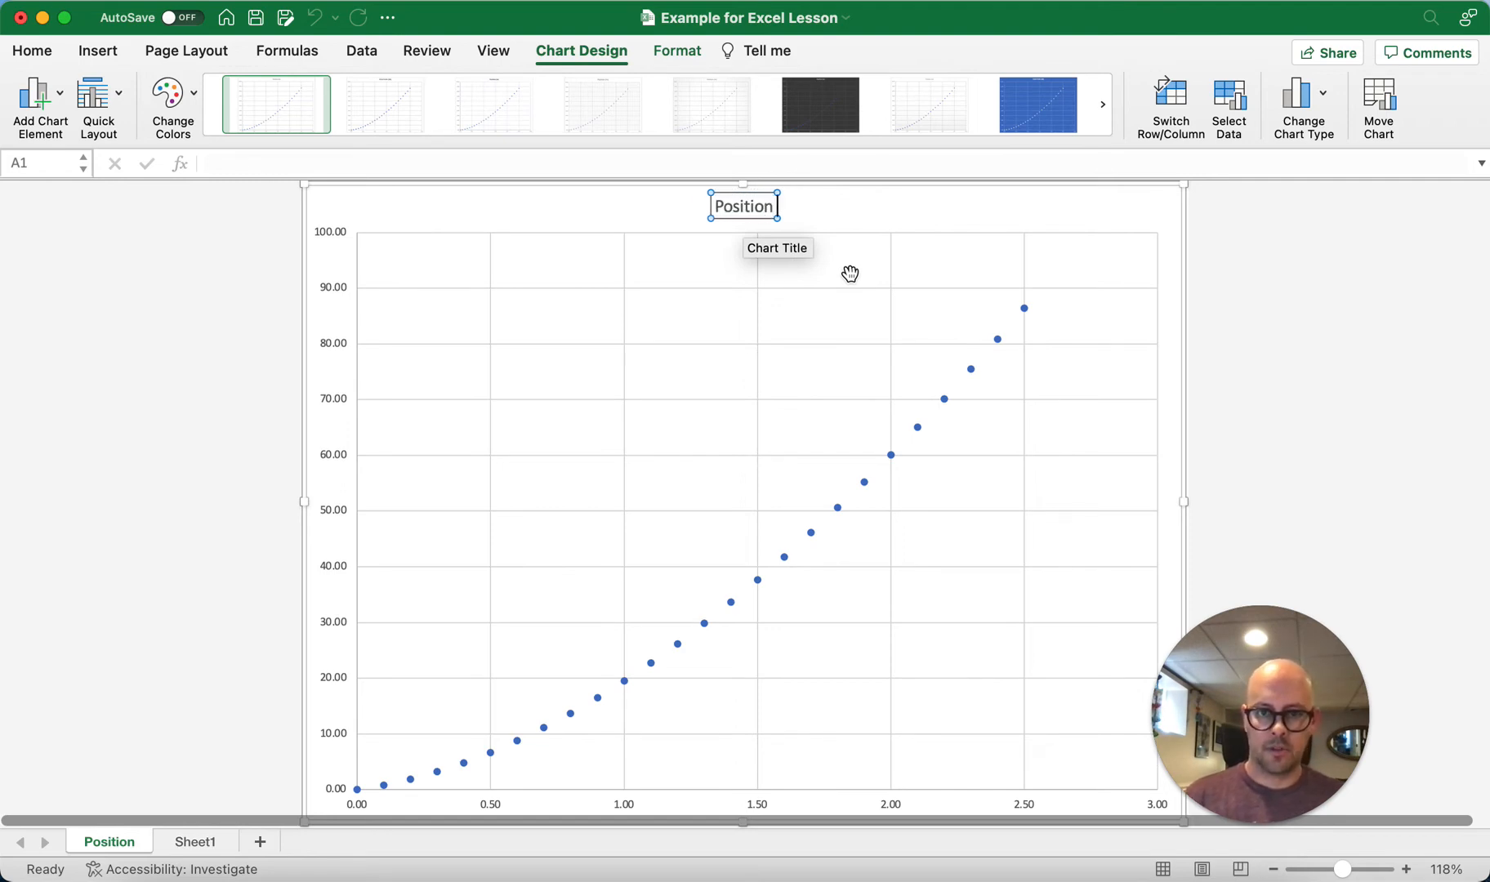
pyautogui.write(' vs Time')
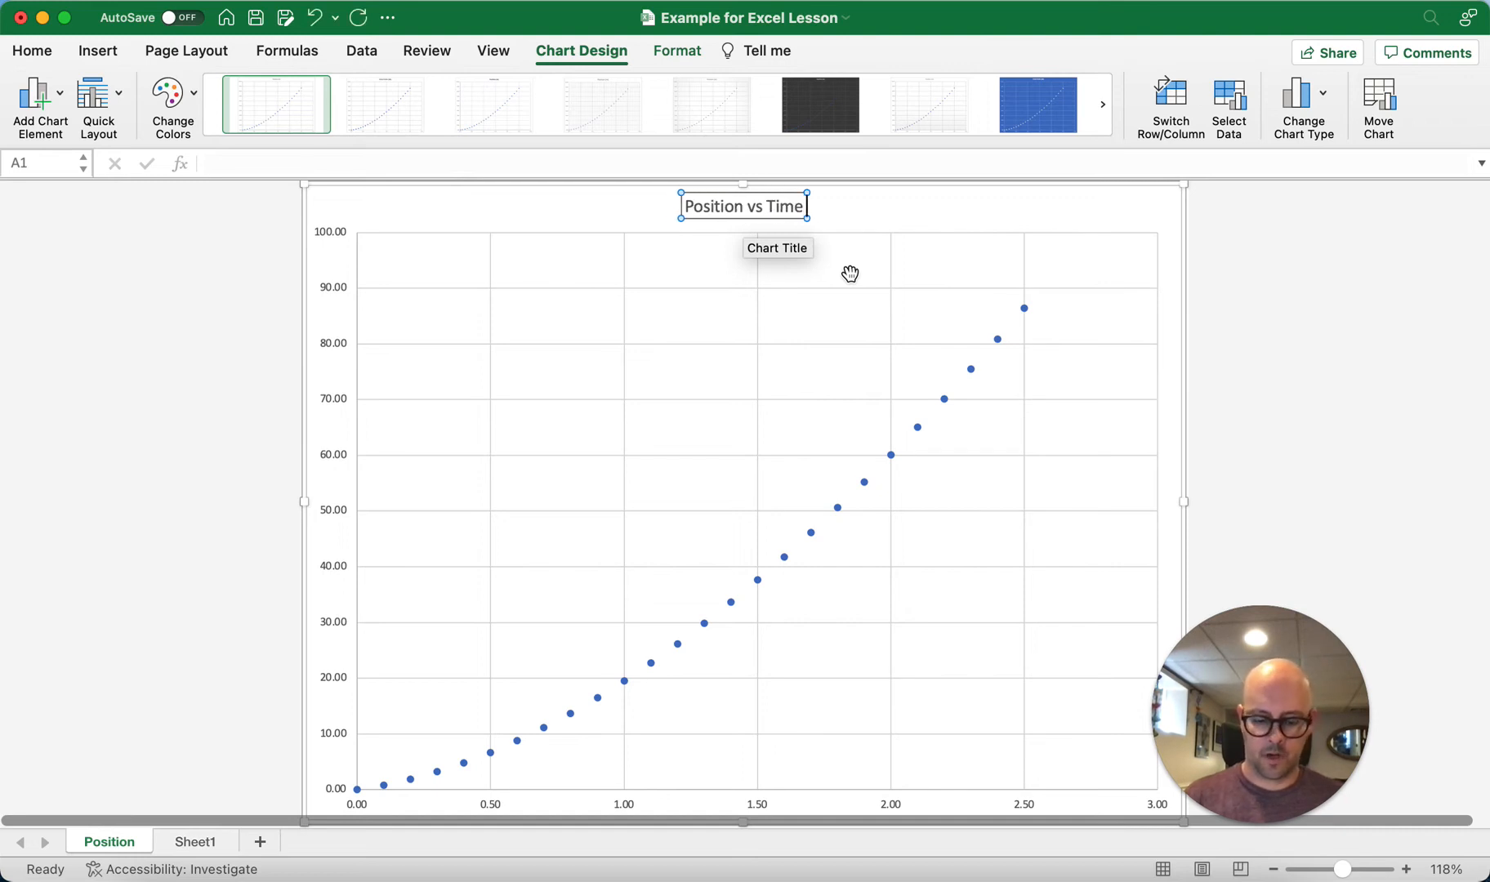
pyautogui.write(' Graph')
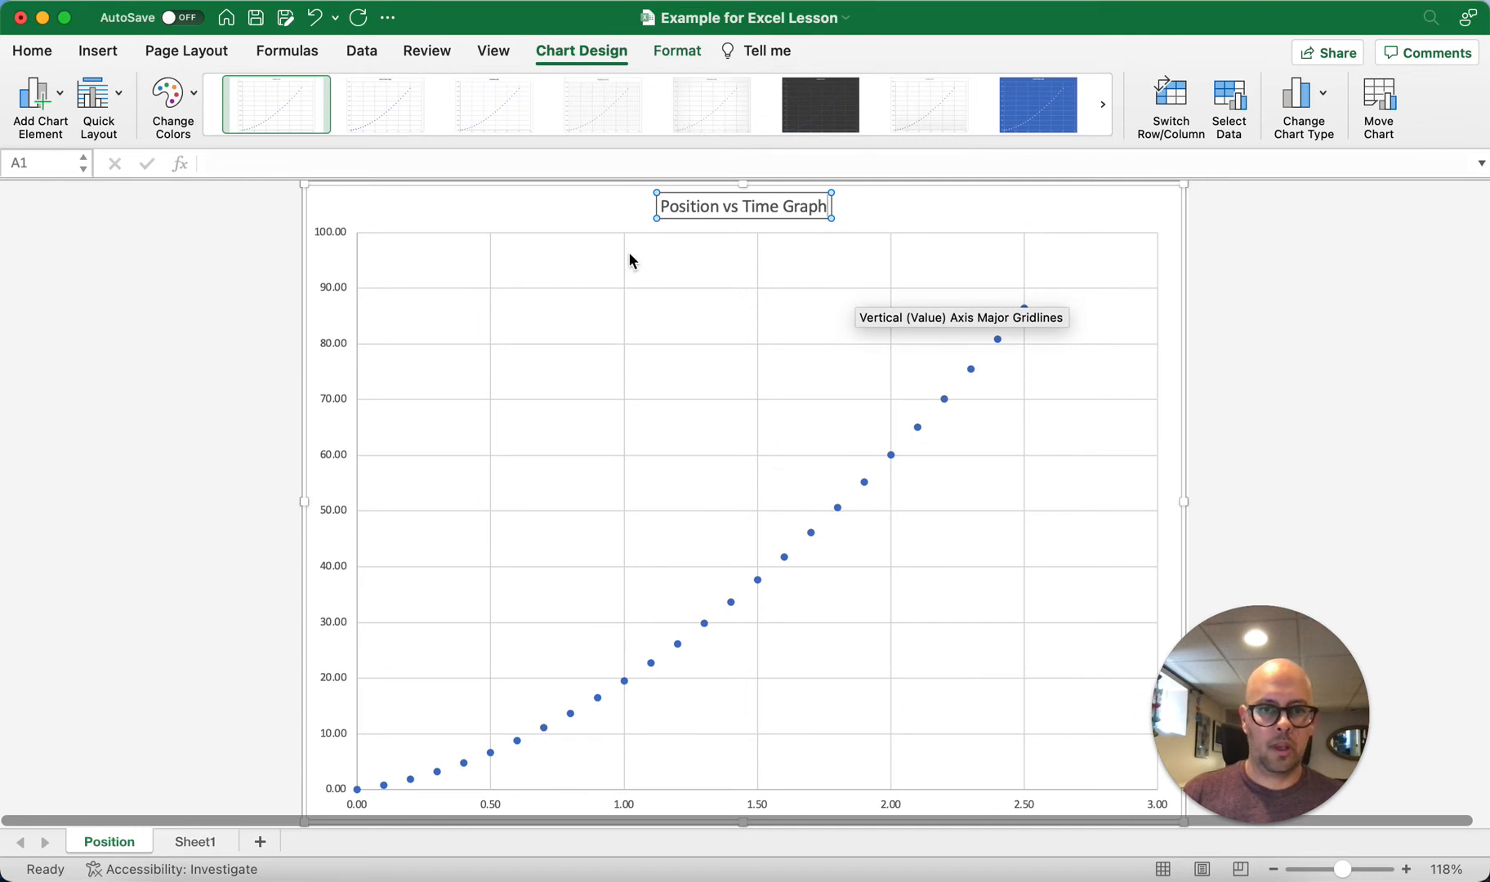
pyautogui.click(560, 221)
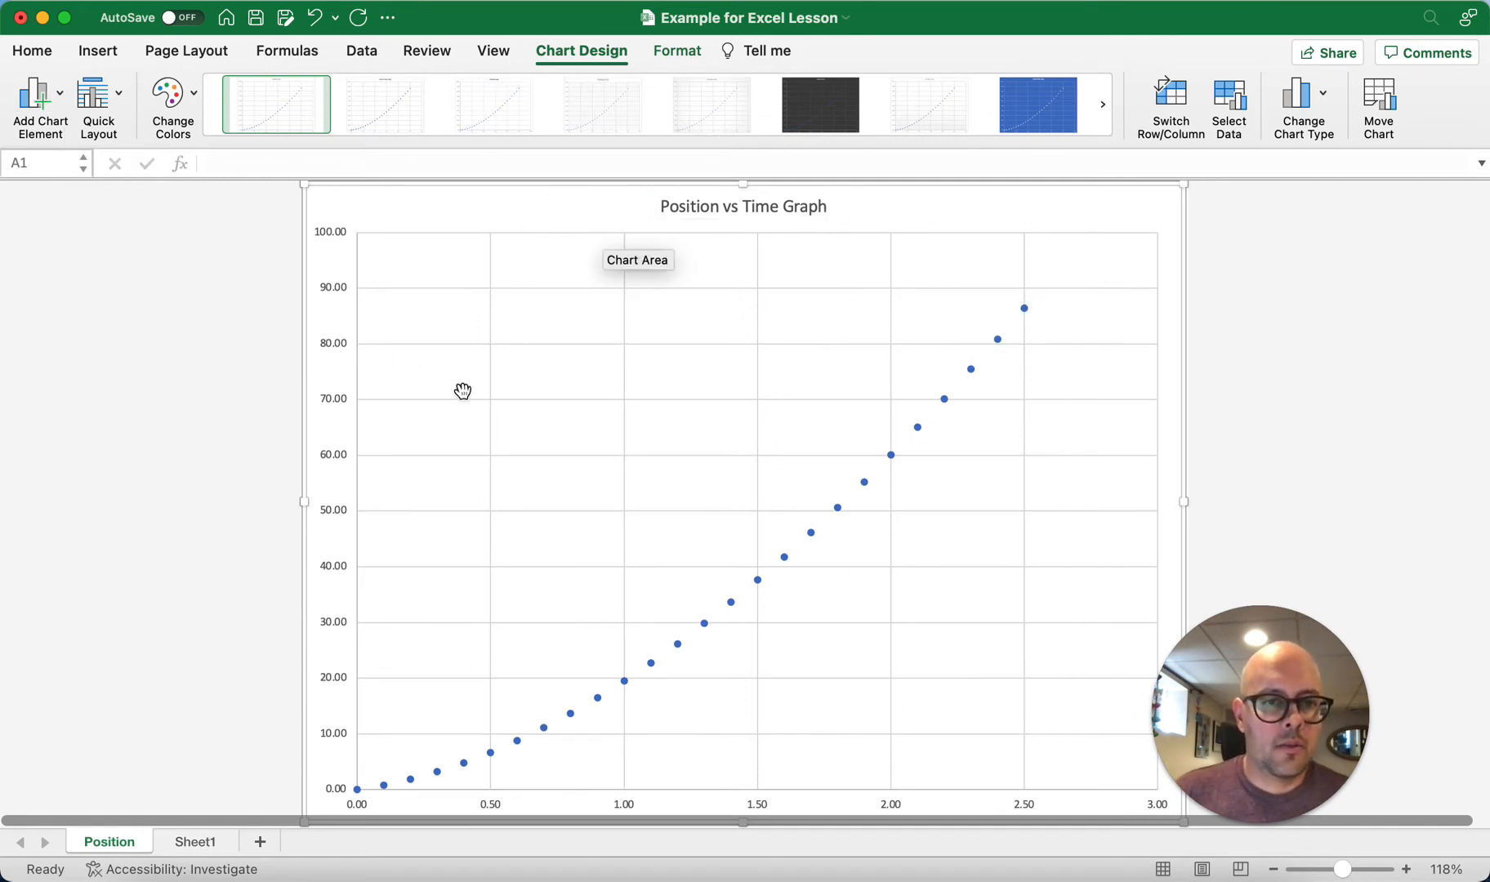
# Step: Add primary horizontal and primary vertical axis titles to the Position vs Time chart
pyautogui.click(50, 105)
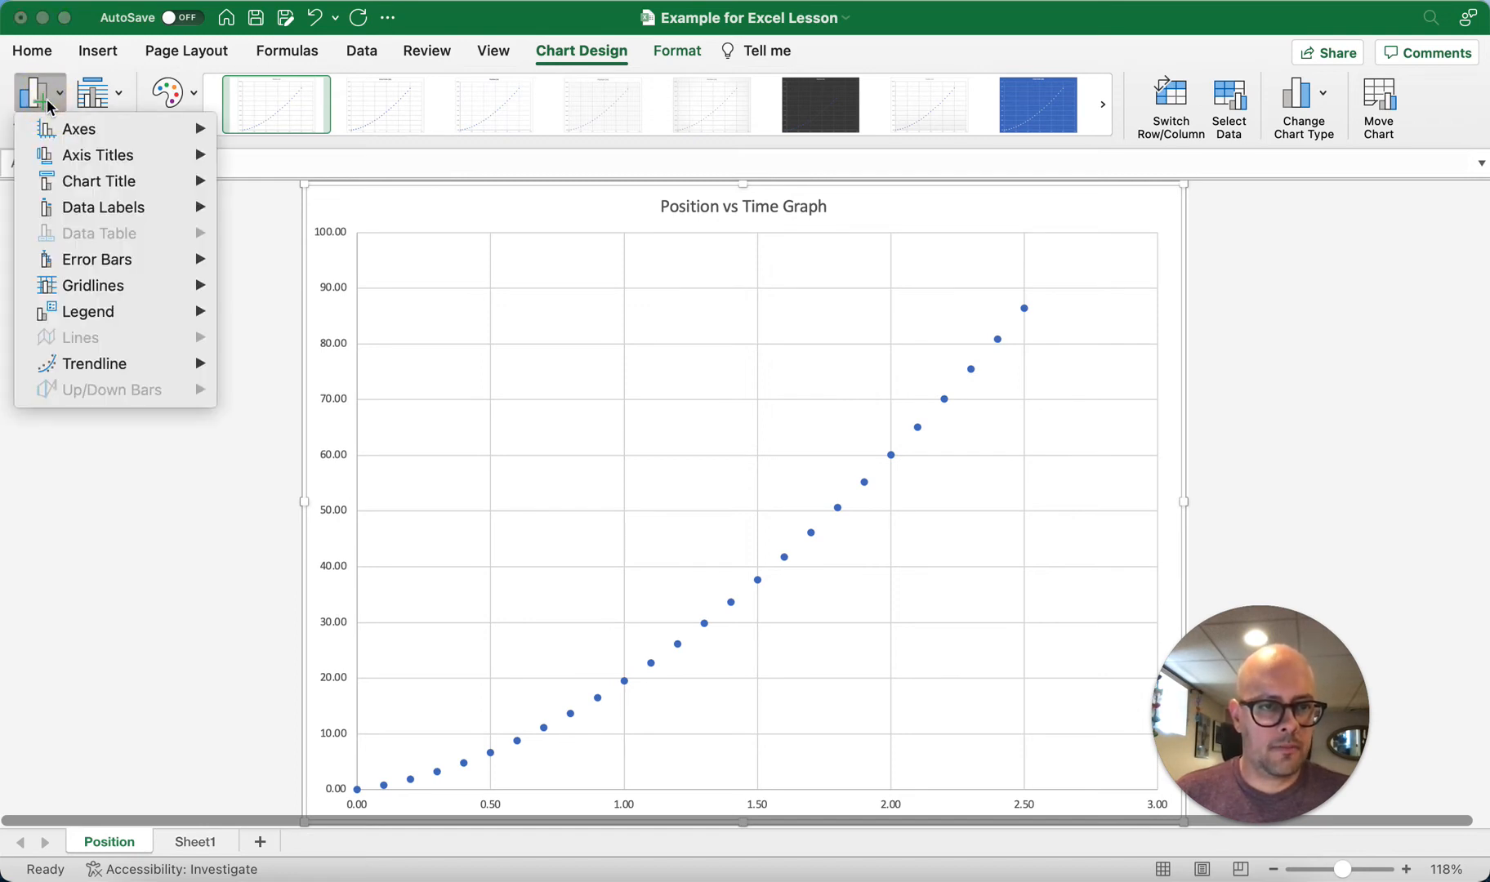
pyautogui.moveTo(92, 160)
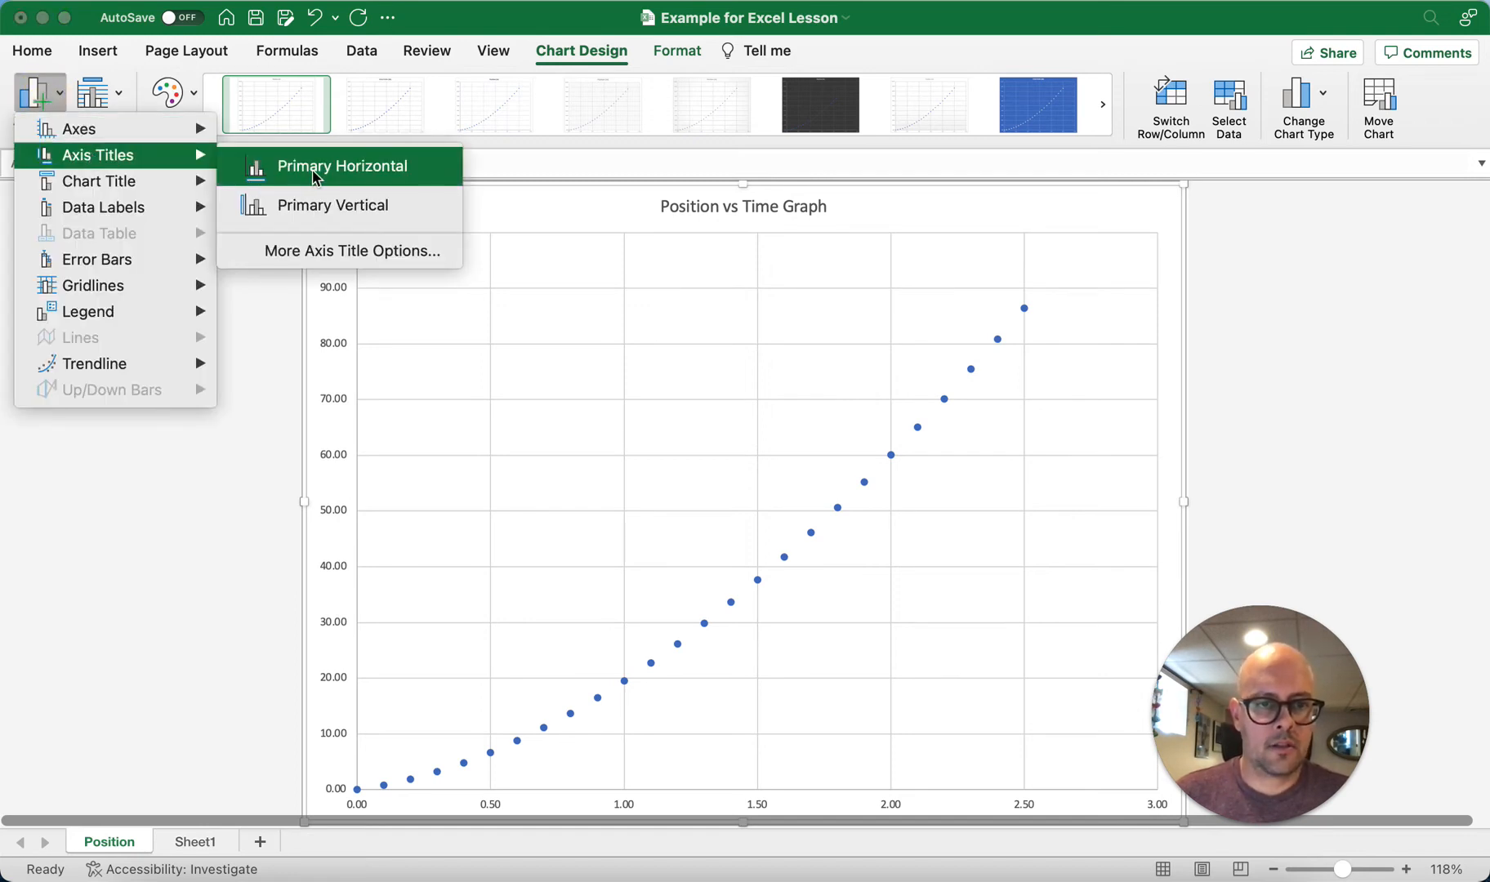
pyautogui.click(410, 179)
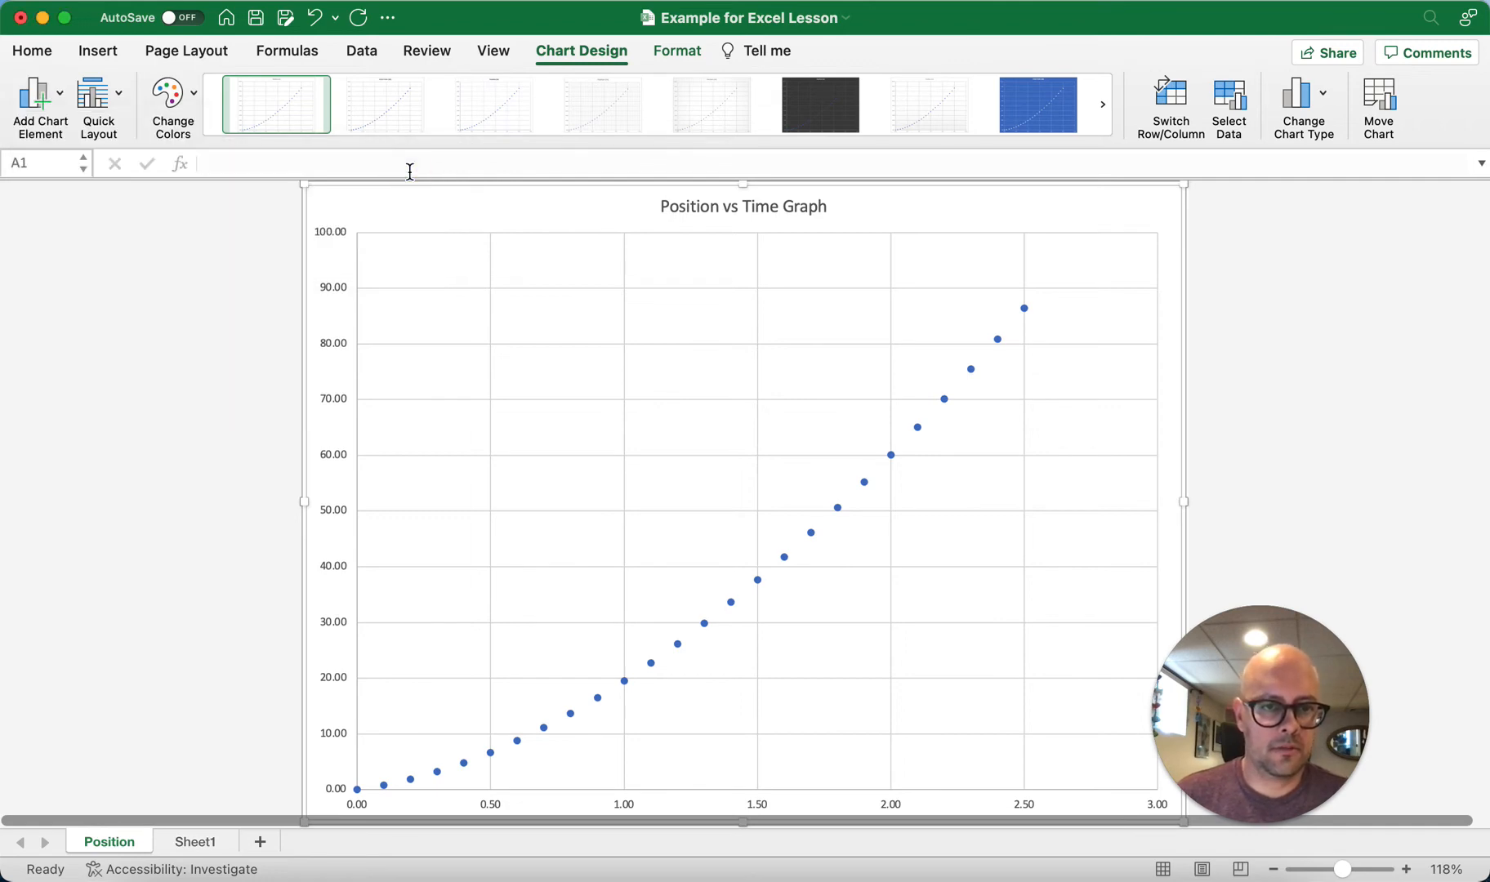
pyautogui.click(23, 126)
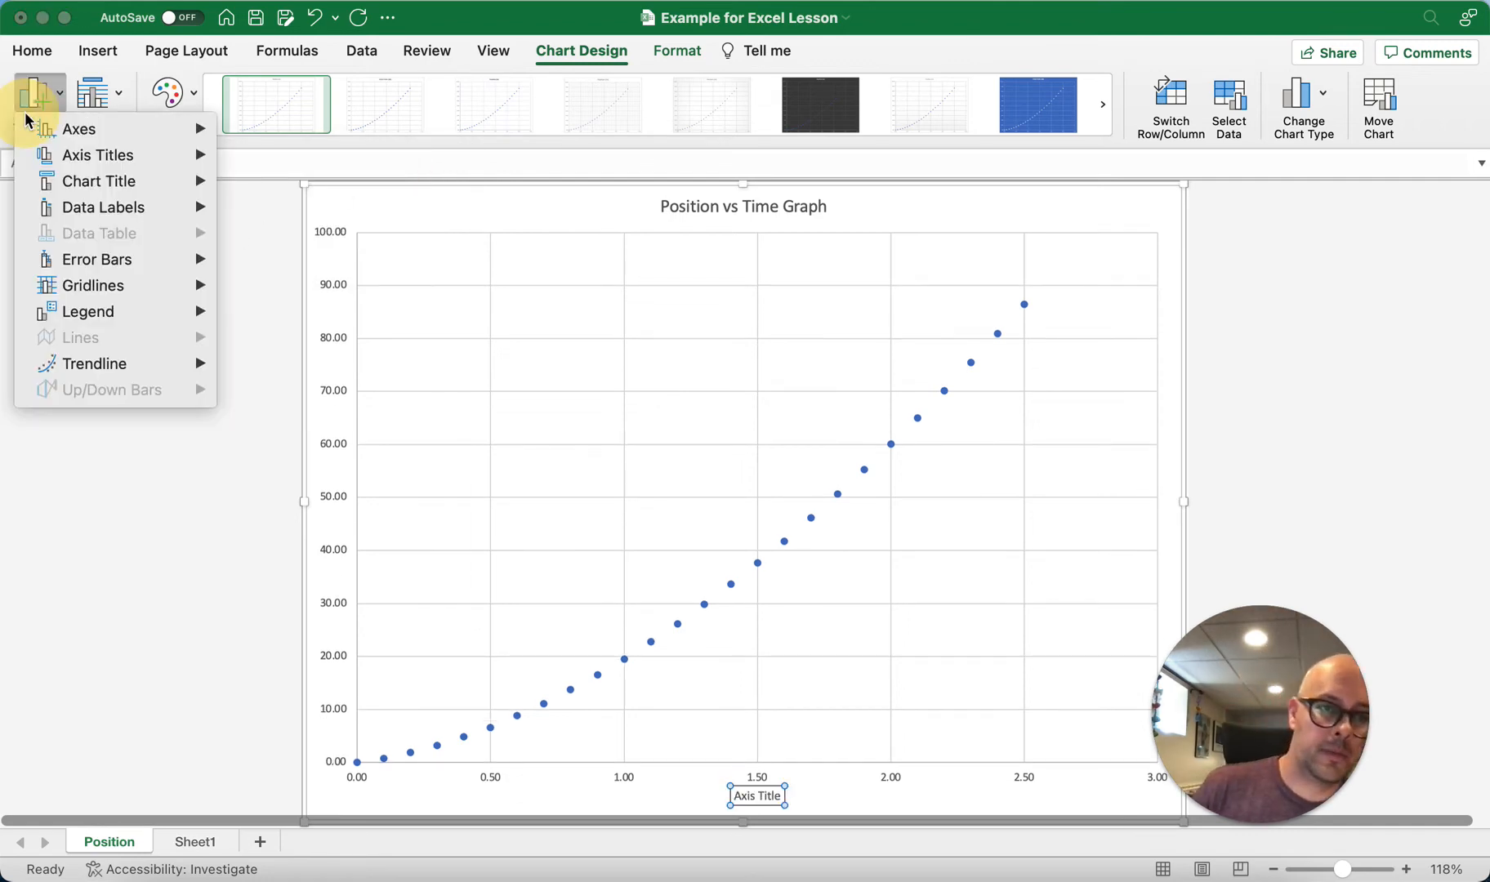
pyautogui.moveTo(101, 157)
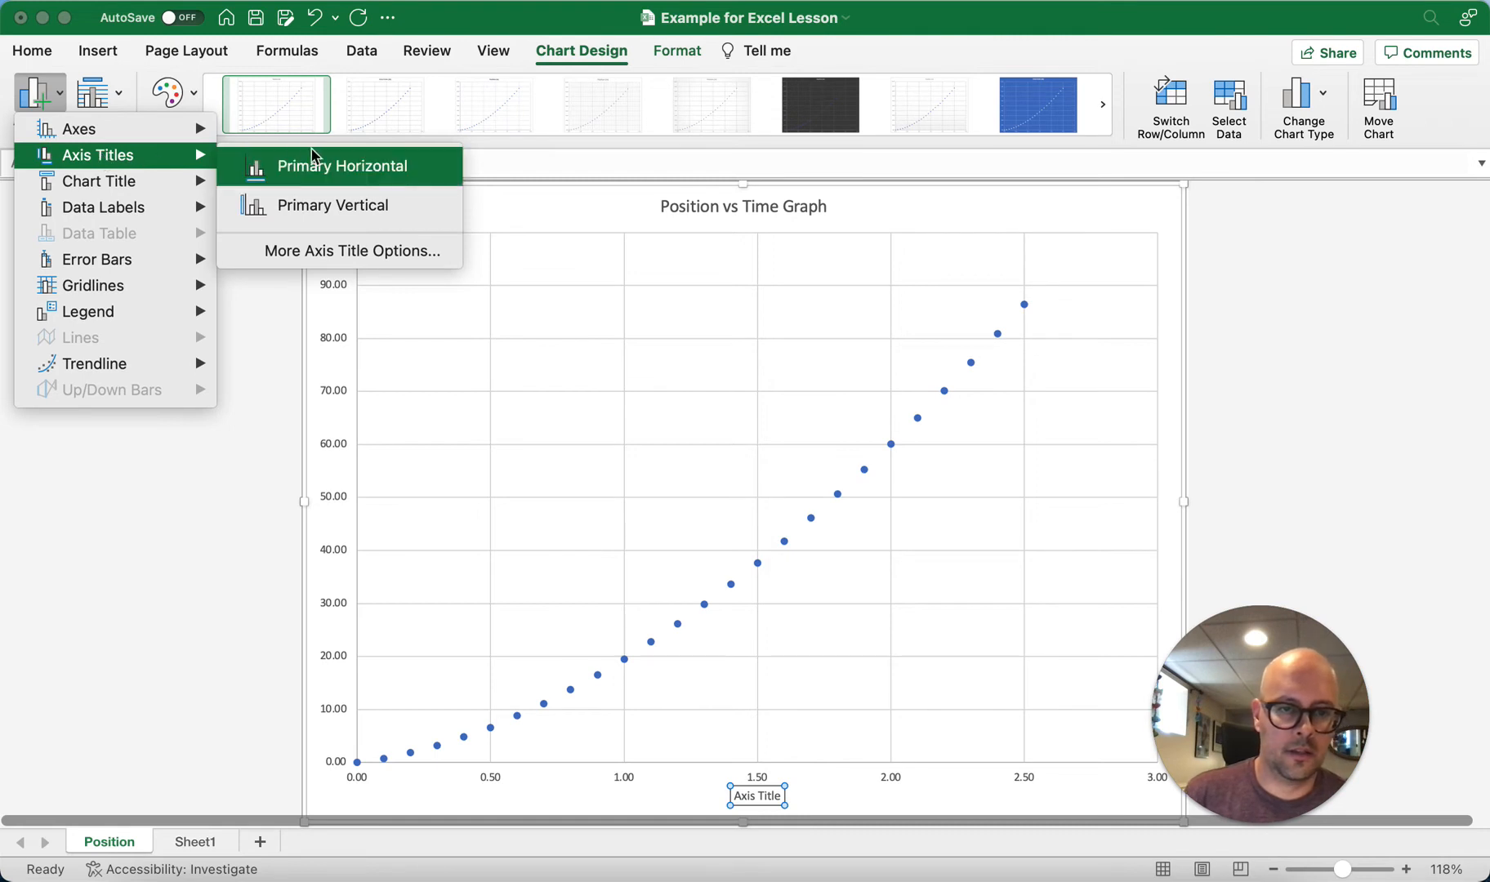
pyautogui.click(394, 204)
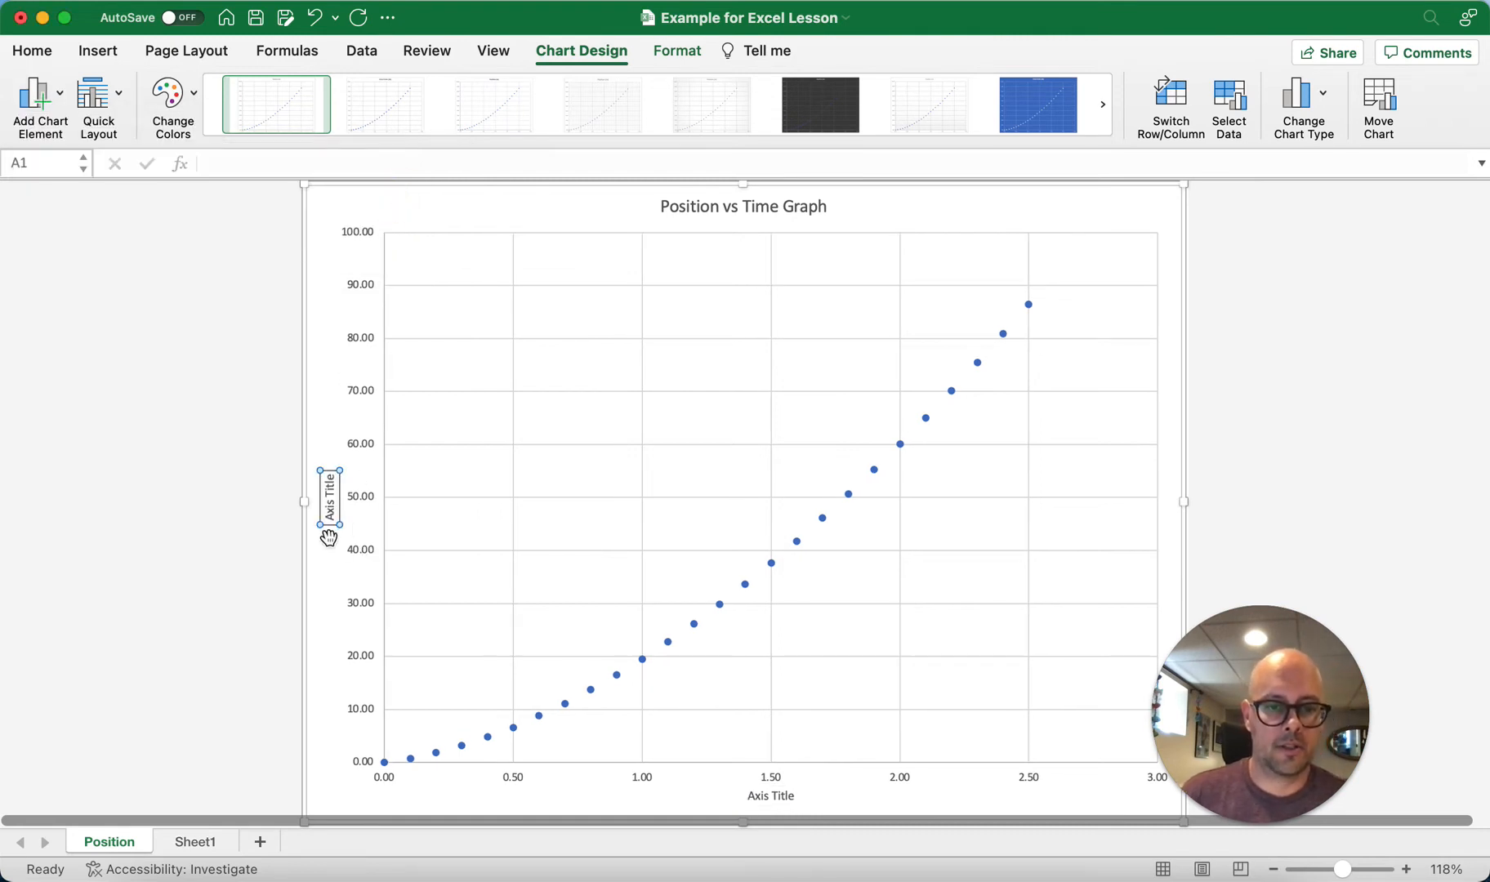
# Step: Set the horizontal axis title text to "Time (s)"
pyautogui.click(767, 796)
pyautogui.click(768, 798)
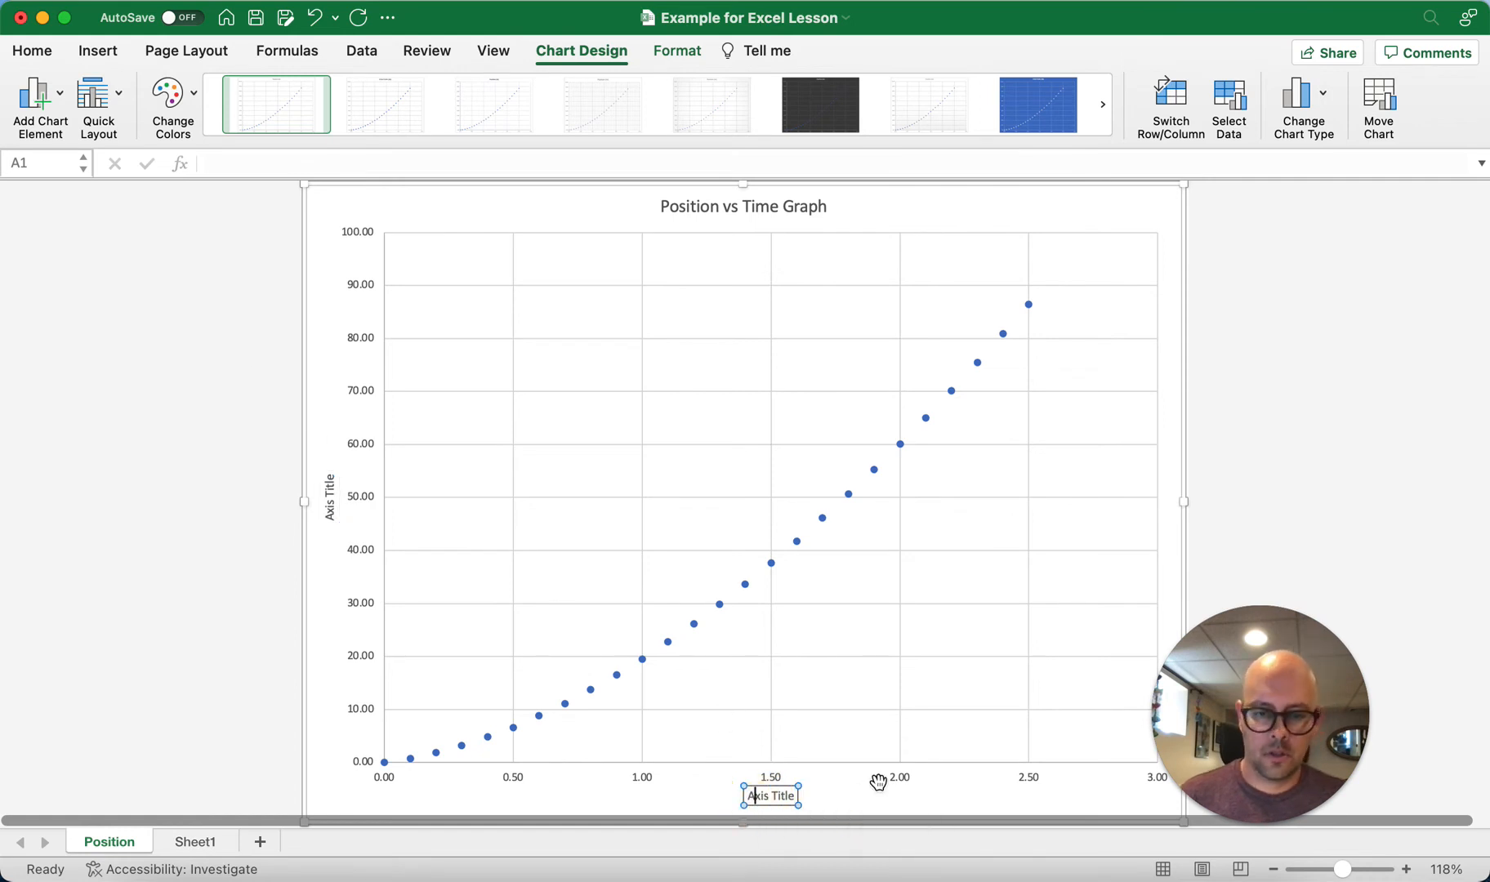
pyautogui.press('super+a')
pyautogui.write('Time (s')
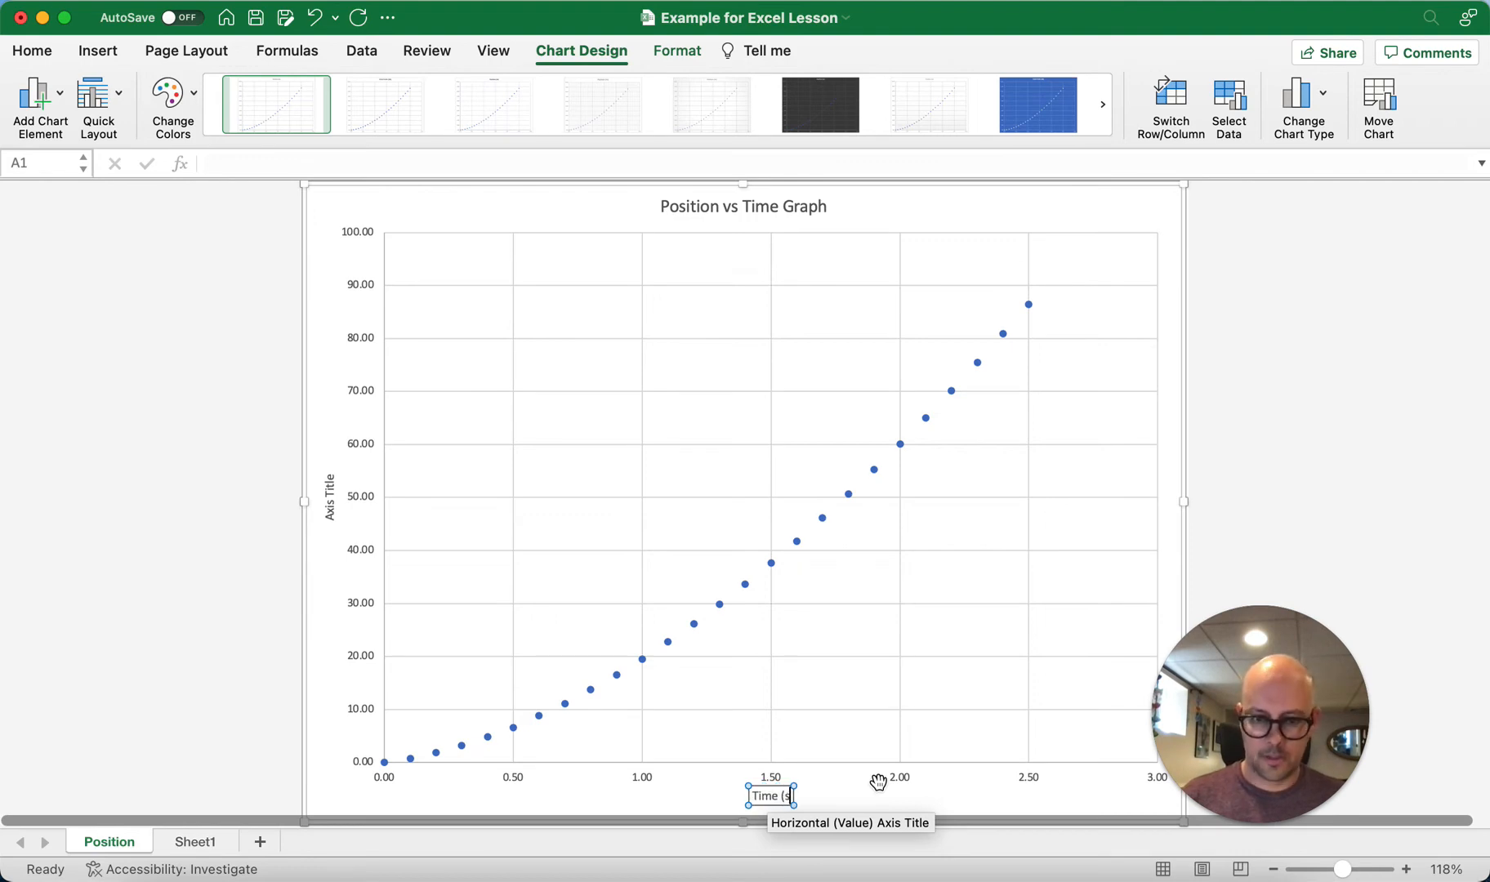
pyautogui.write(')')
# Step: Set the vertical axis title text to "Position (m)" and deselect the chart
pyautogui.click(331, 500)
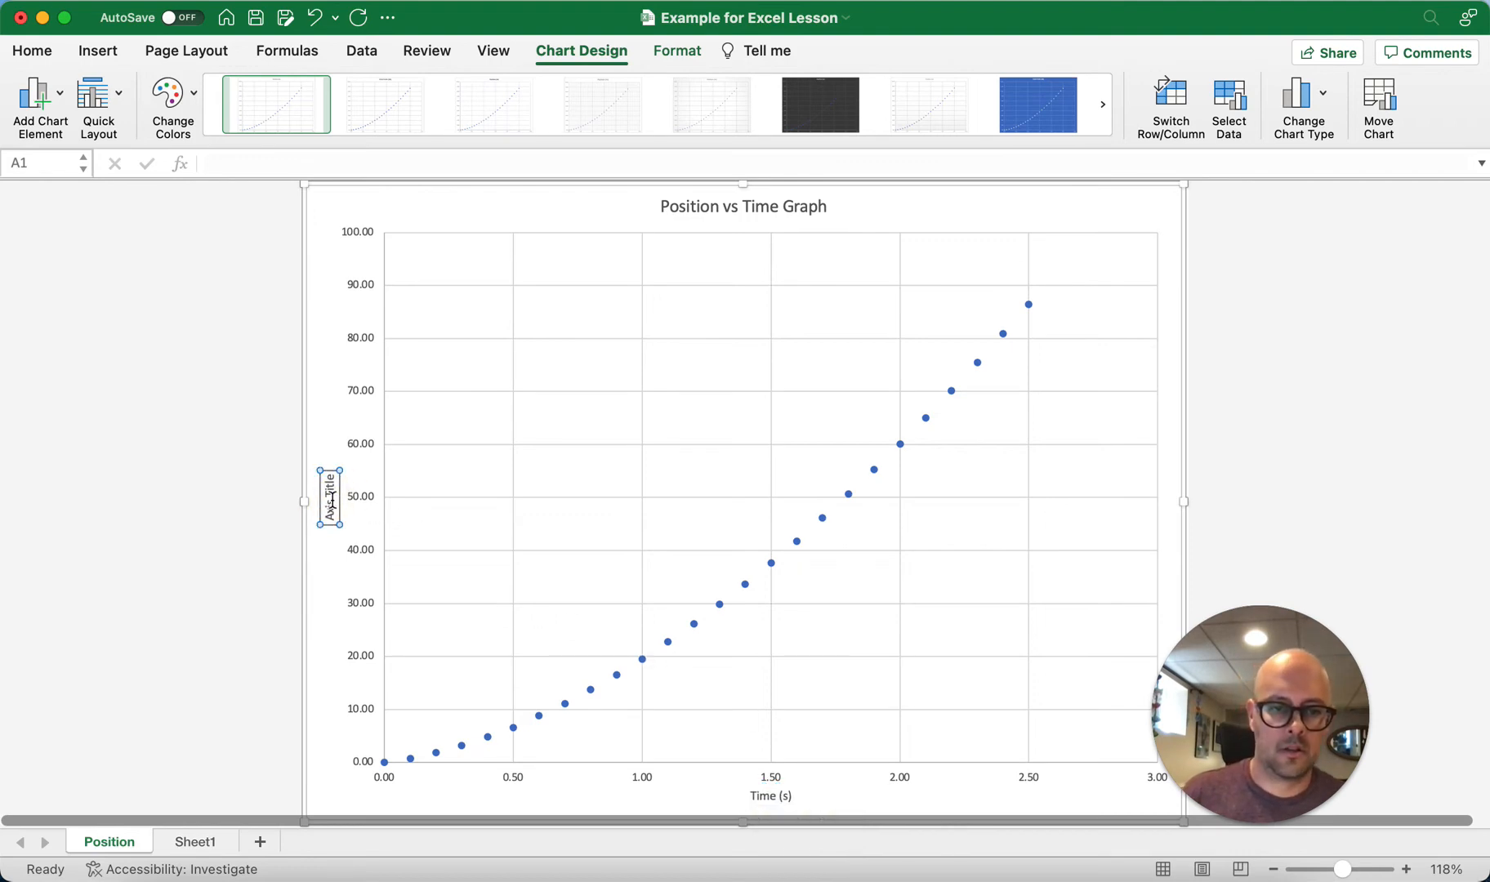
pyautogui.press('super+a')
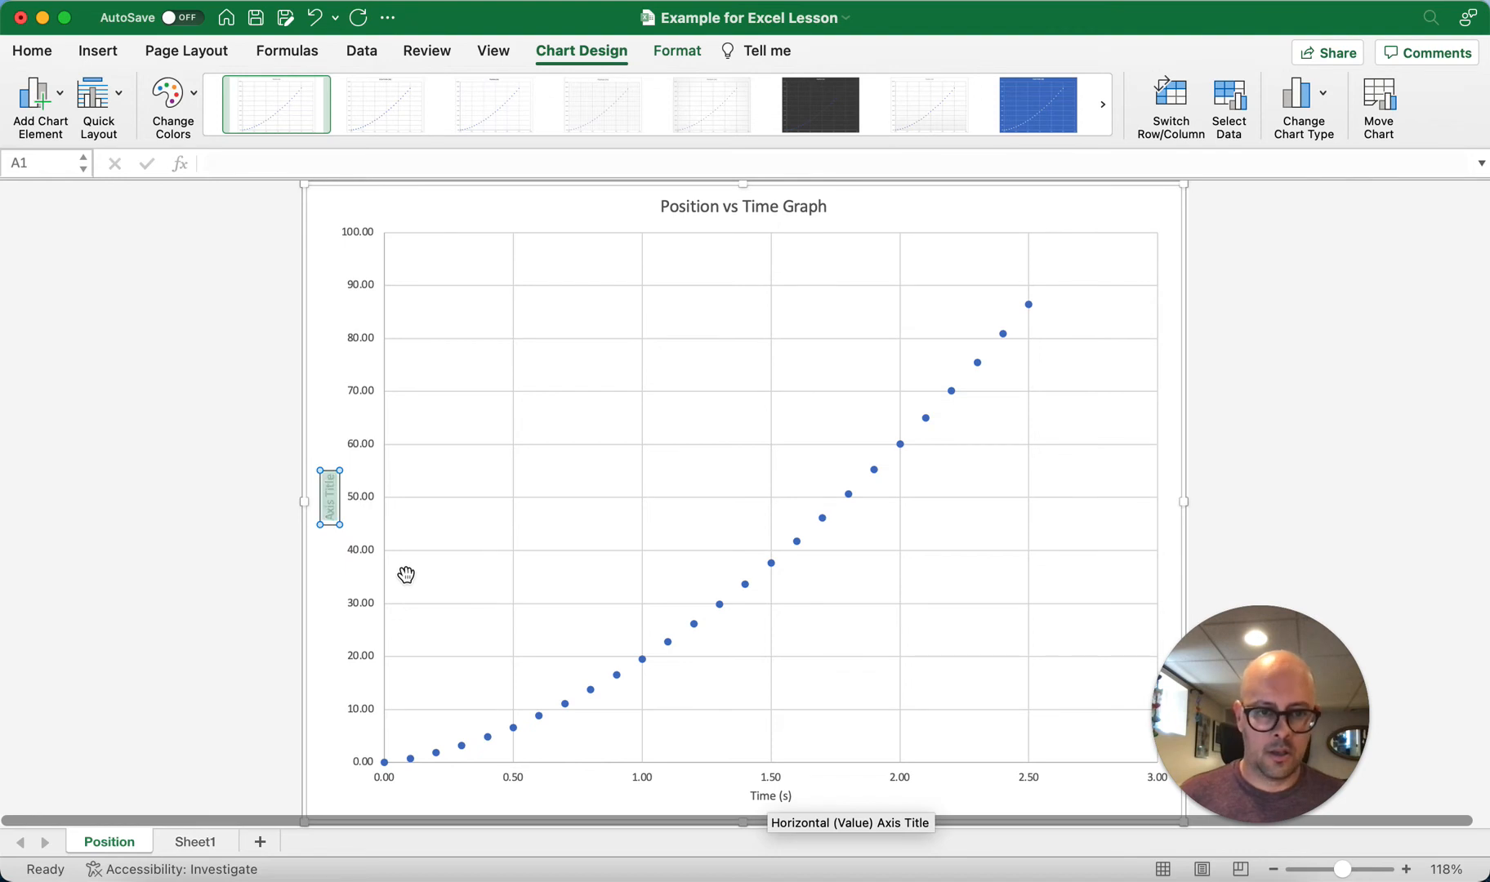
pyautogui.write('Positio')
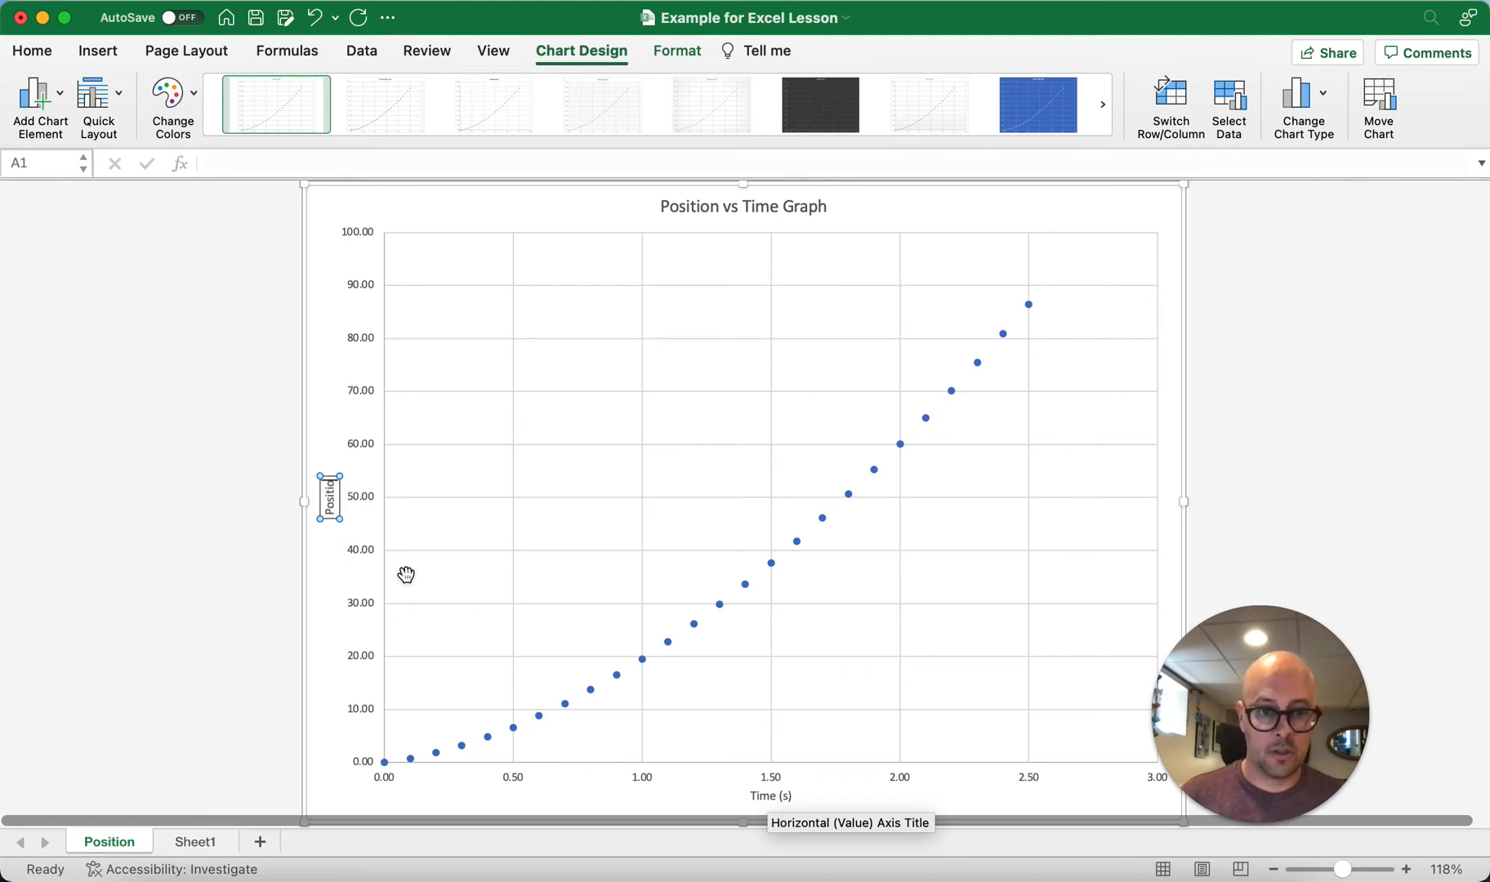
pyautogui.write('n (m)')
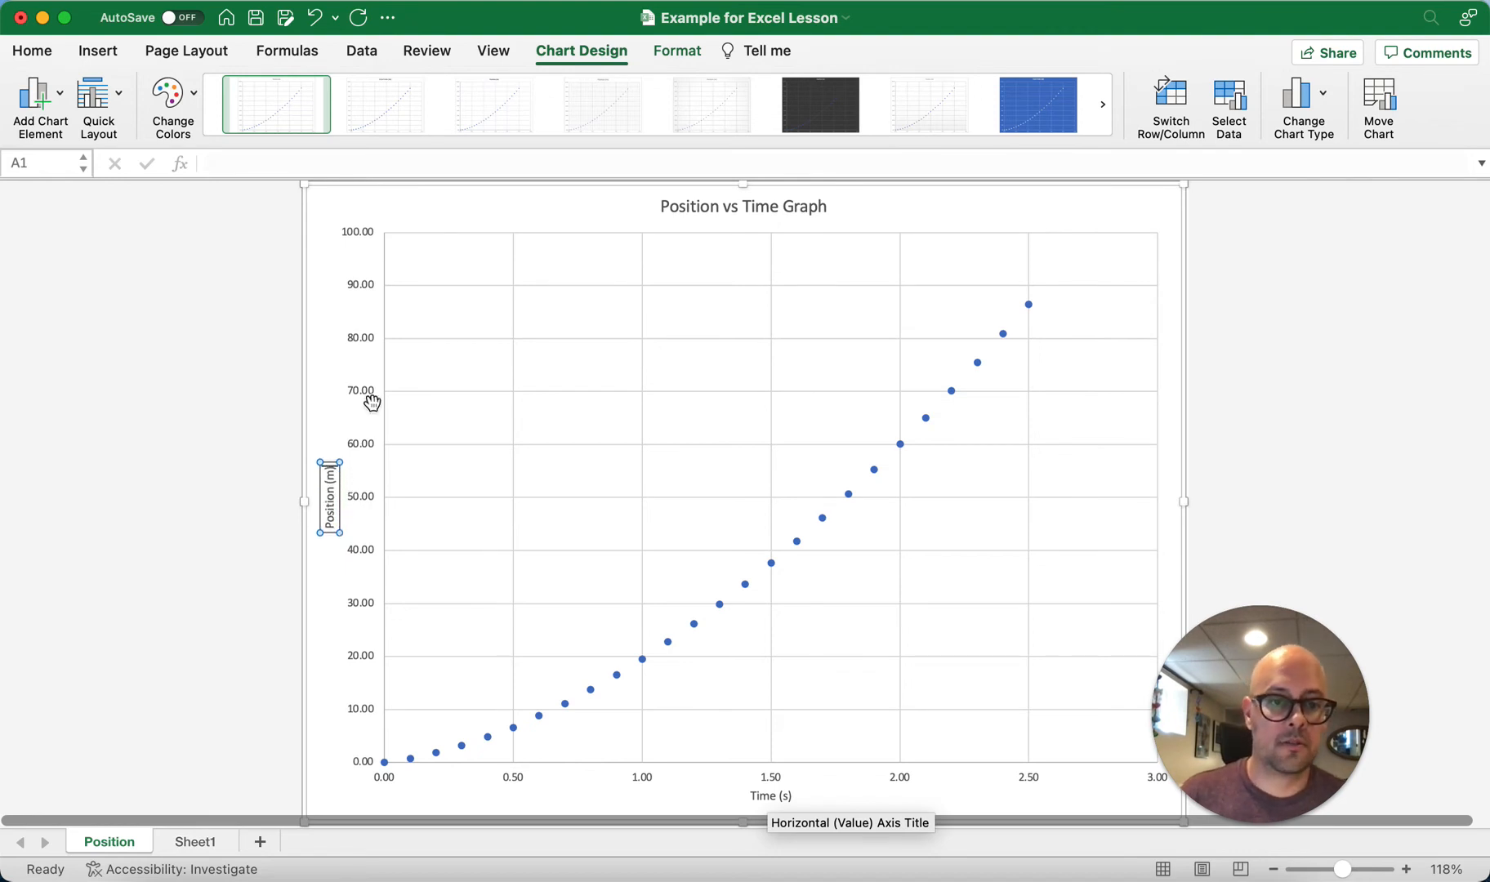
pyautogui.click(256, 430)
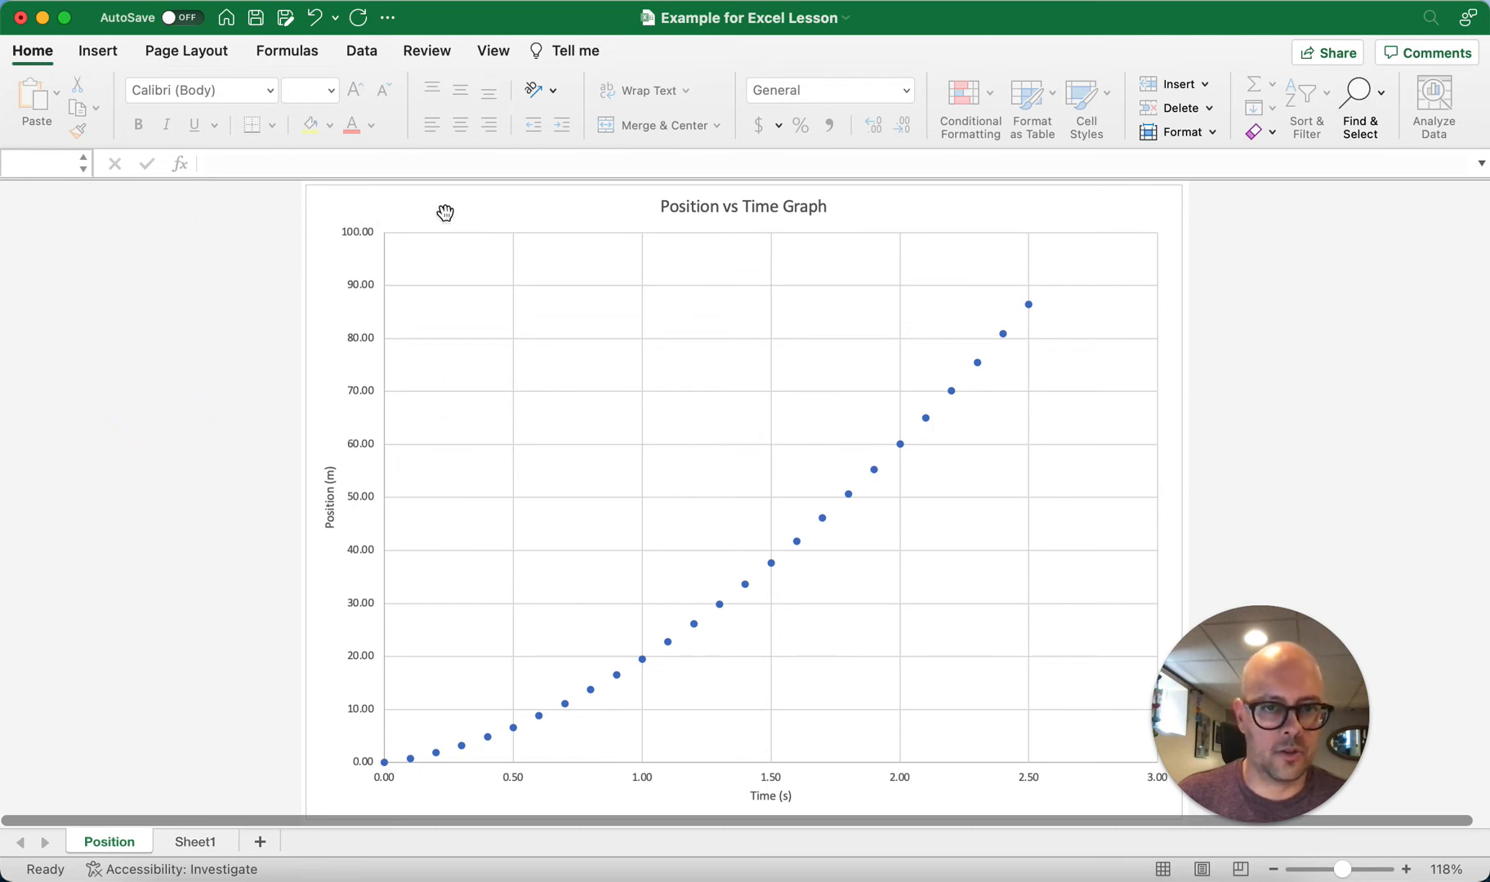
# Step: Add primary minor horizontal and primary minor vertical gridlines to the Position vs Time chart
pyautogui.click(588, 324)
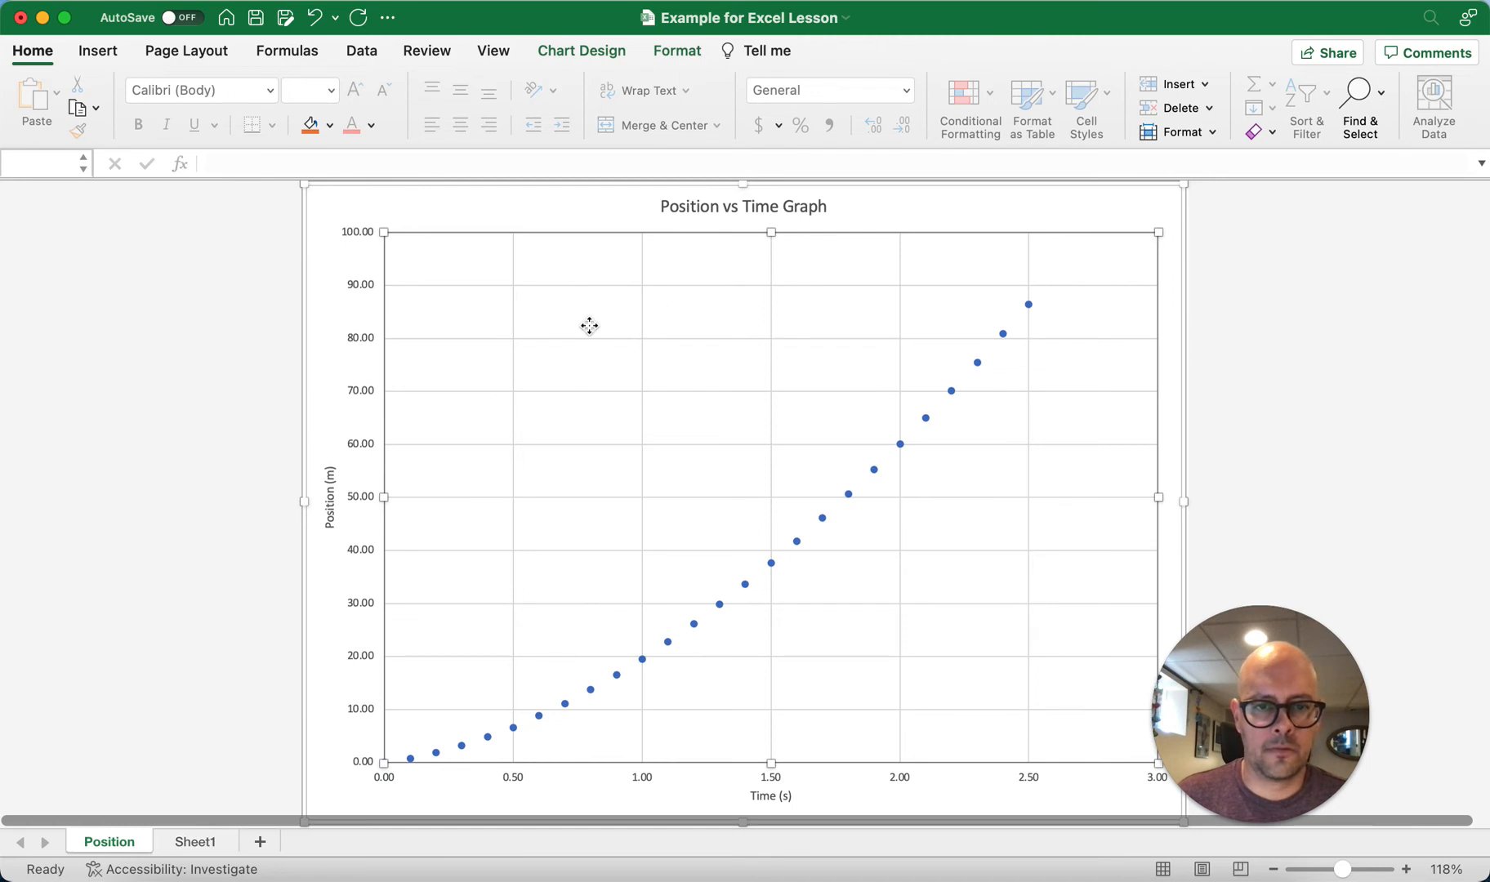
pyautogui.click(580, 51)
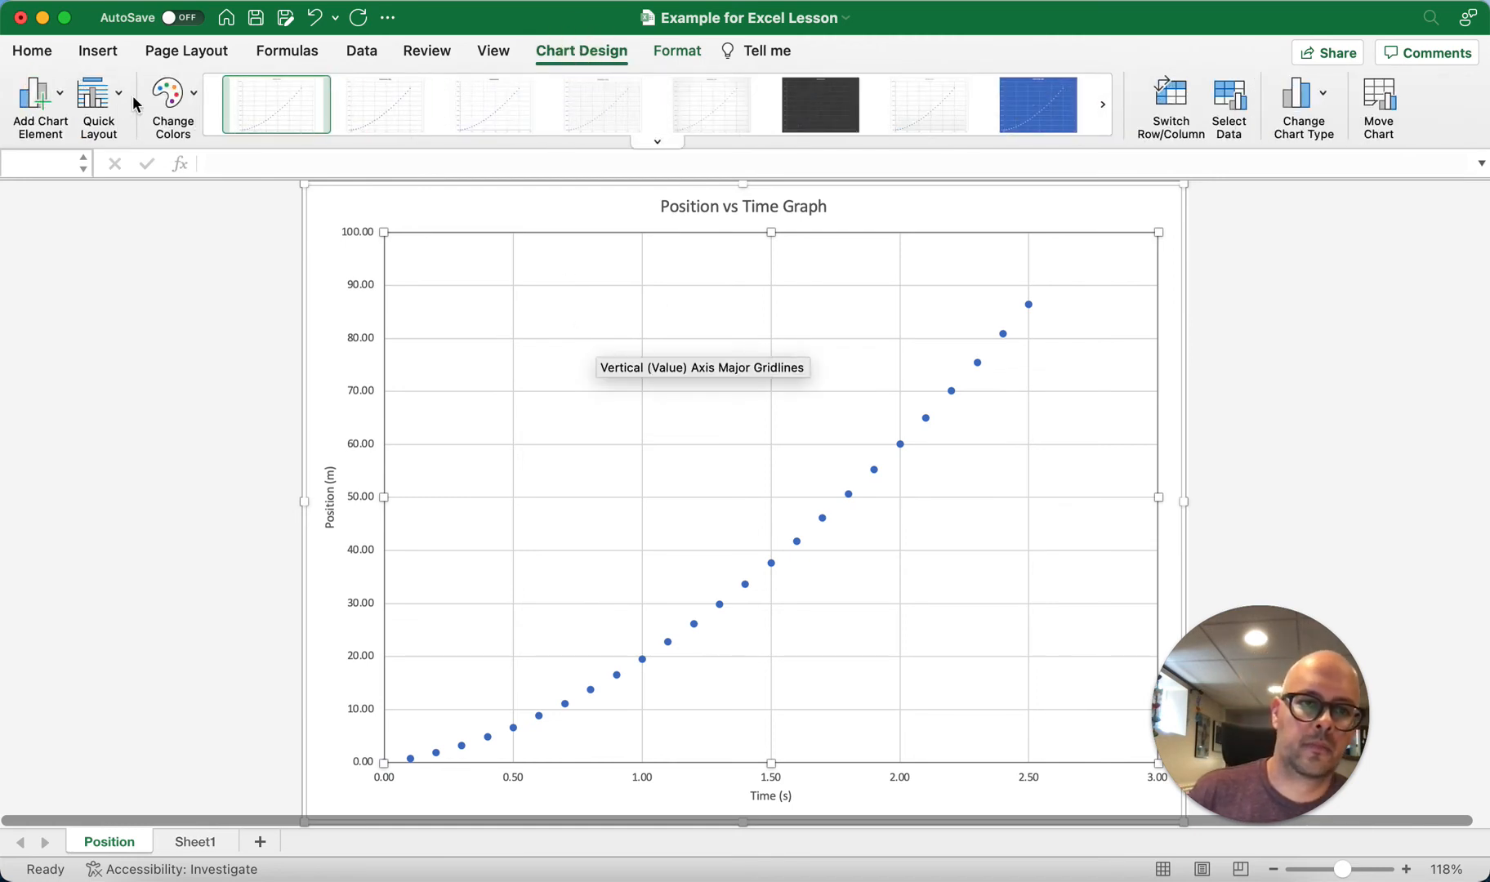
pyautogui.click(41, 96)
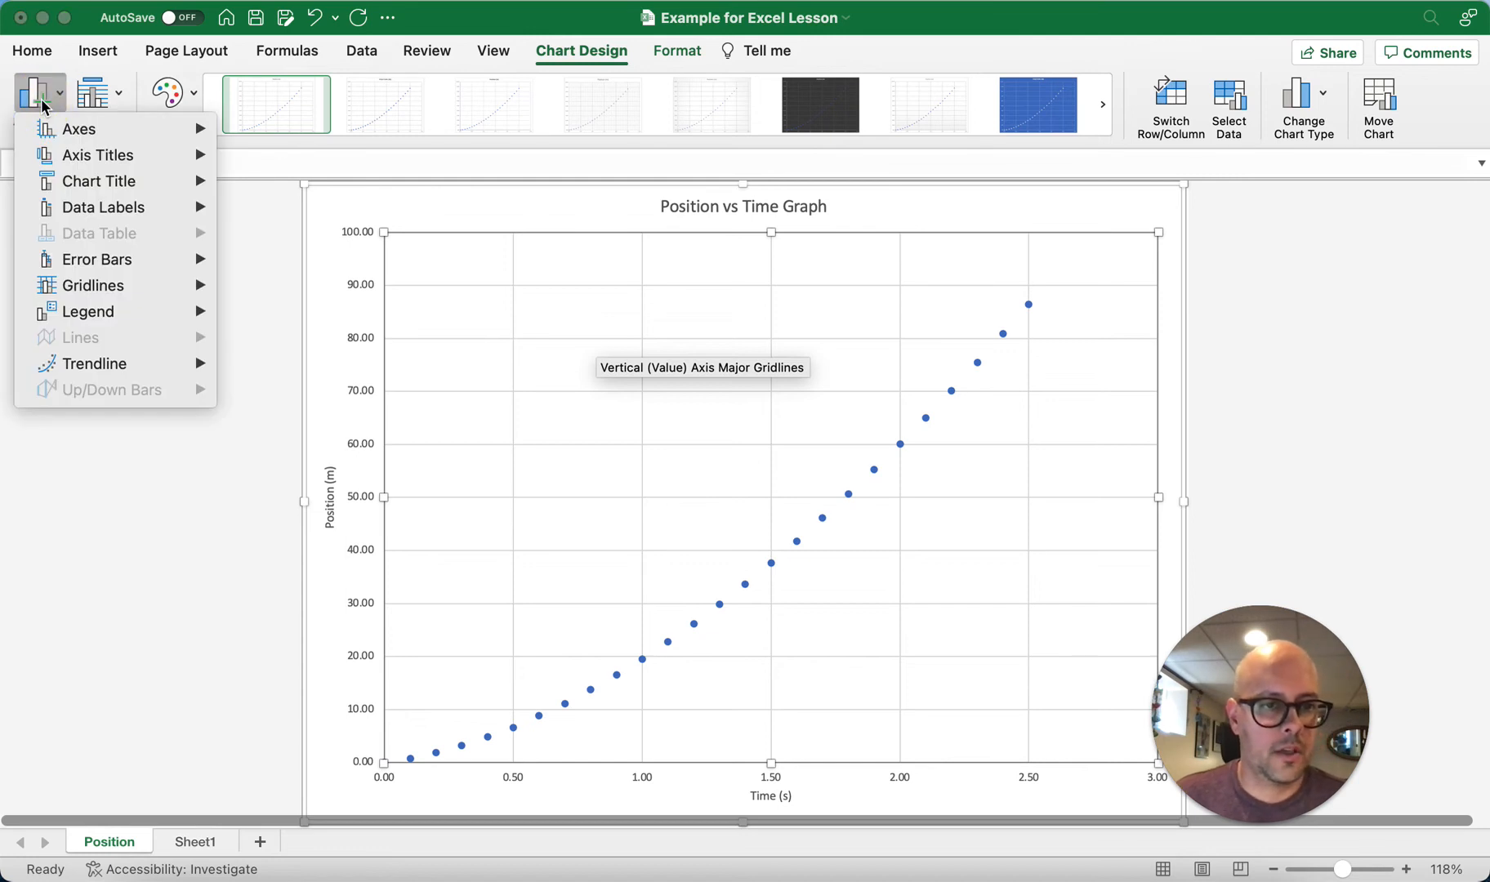
pyautogui.moveTo(138, 291)
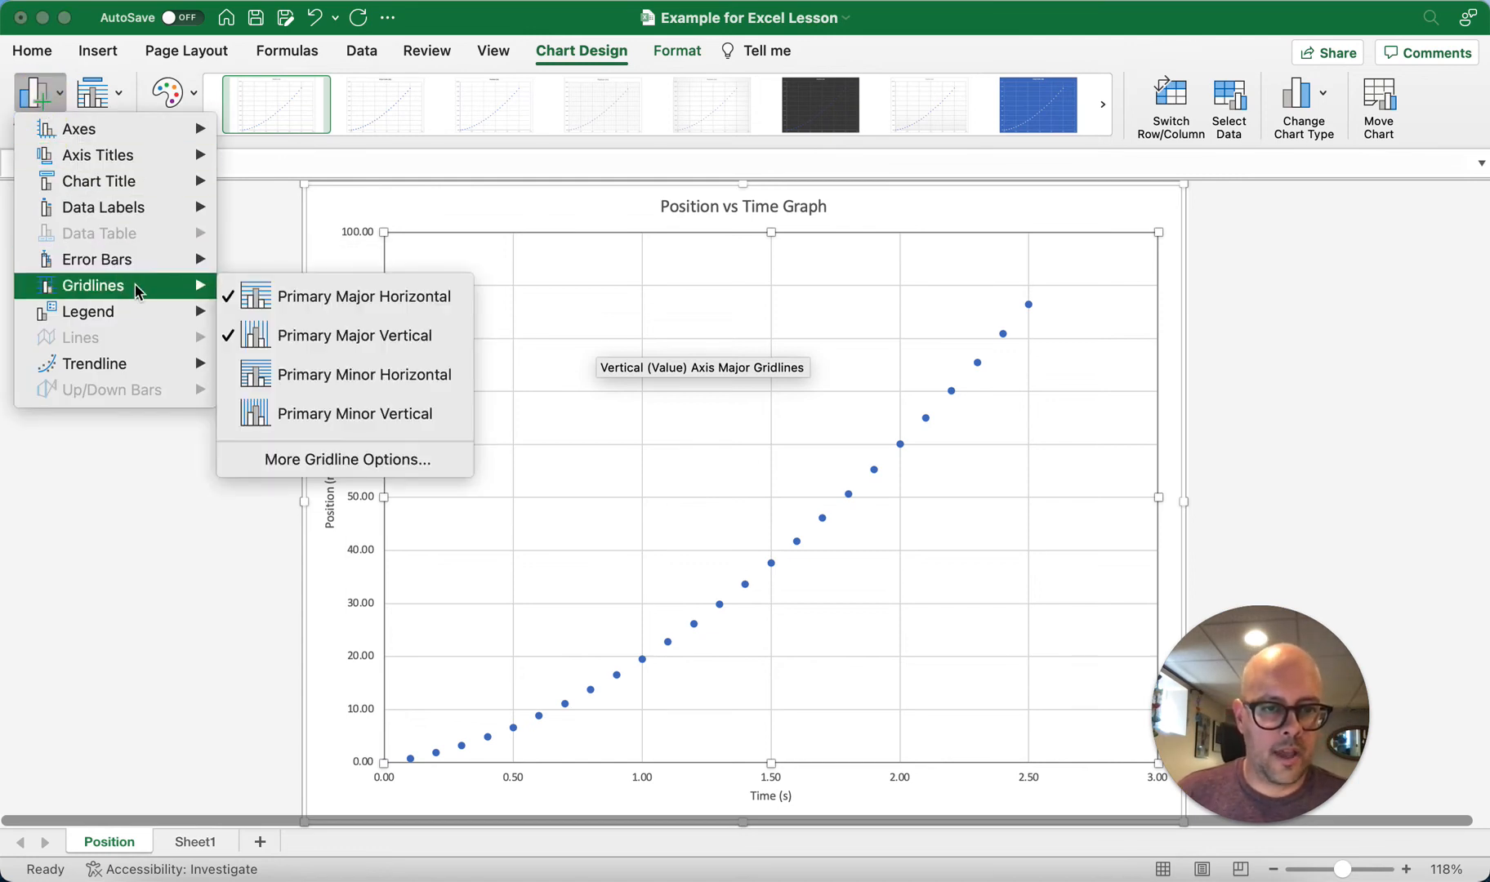
pyautogui.click(418, 377)
pyautogui.click(39, 94)
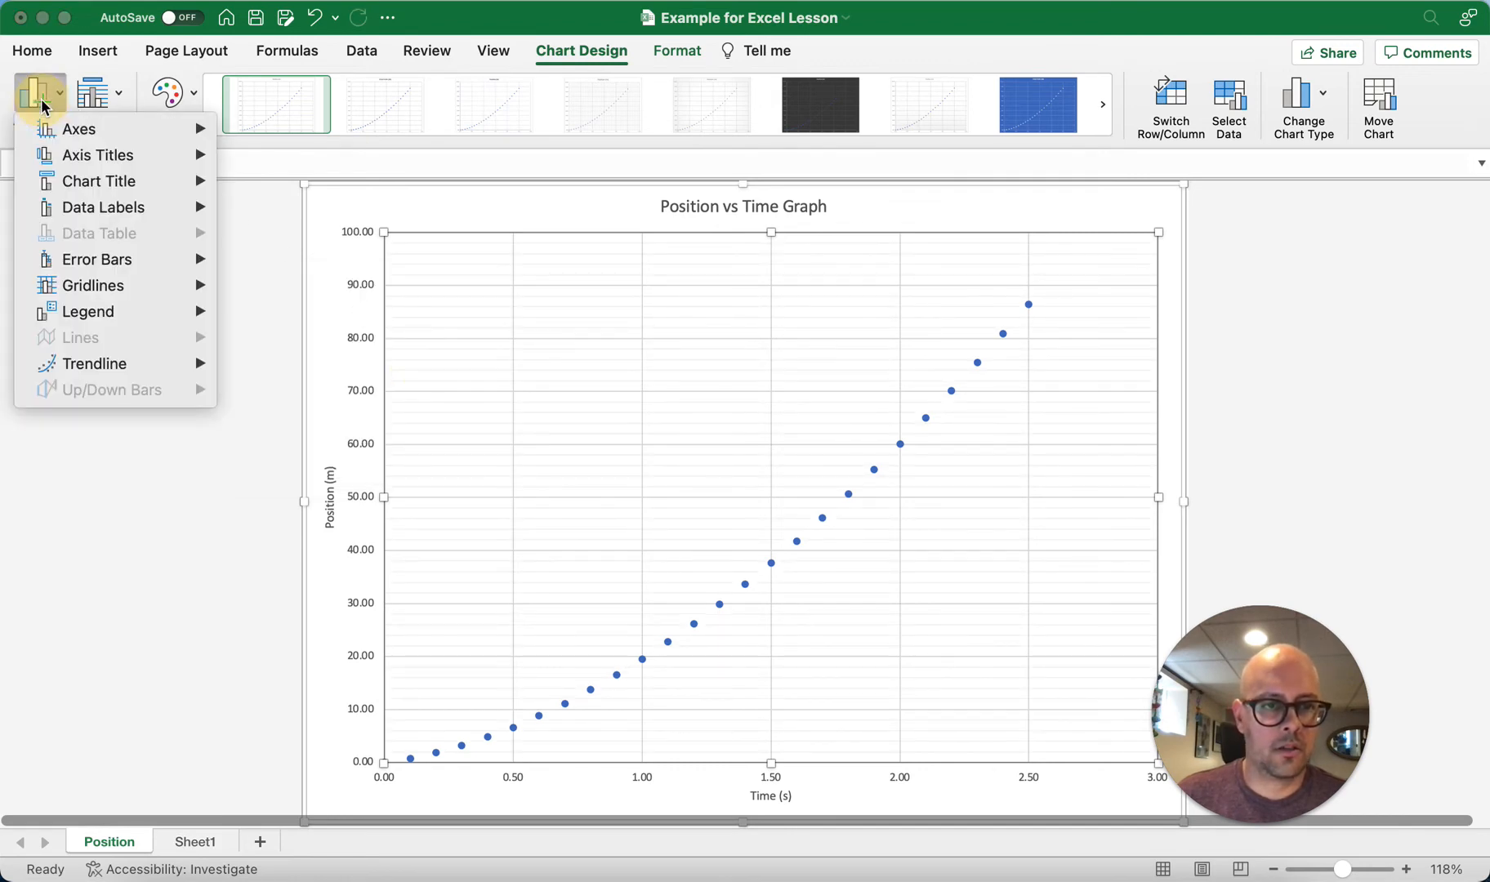
pyautogui.moveTo(129, 288)
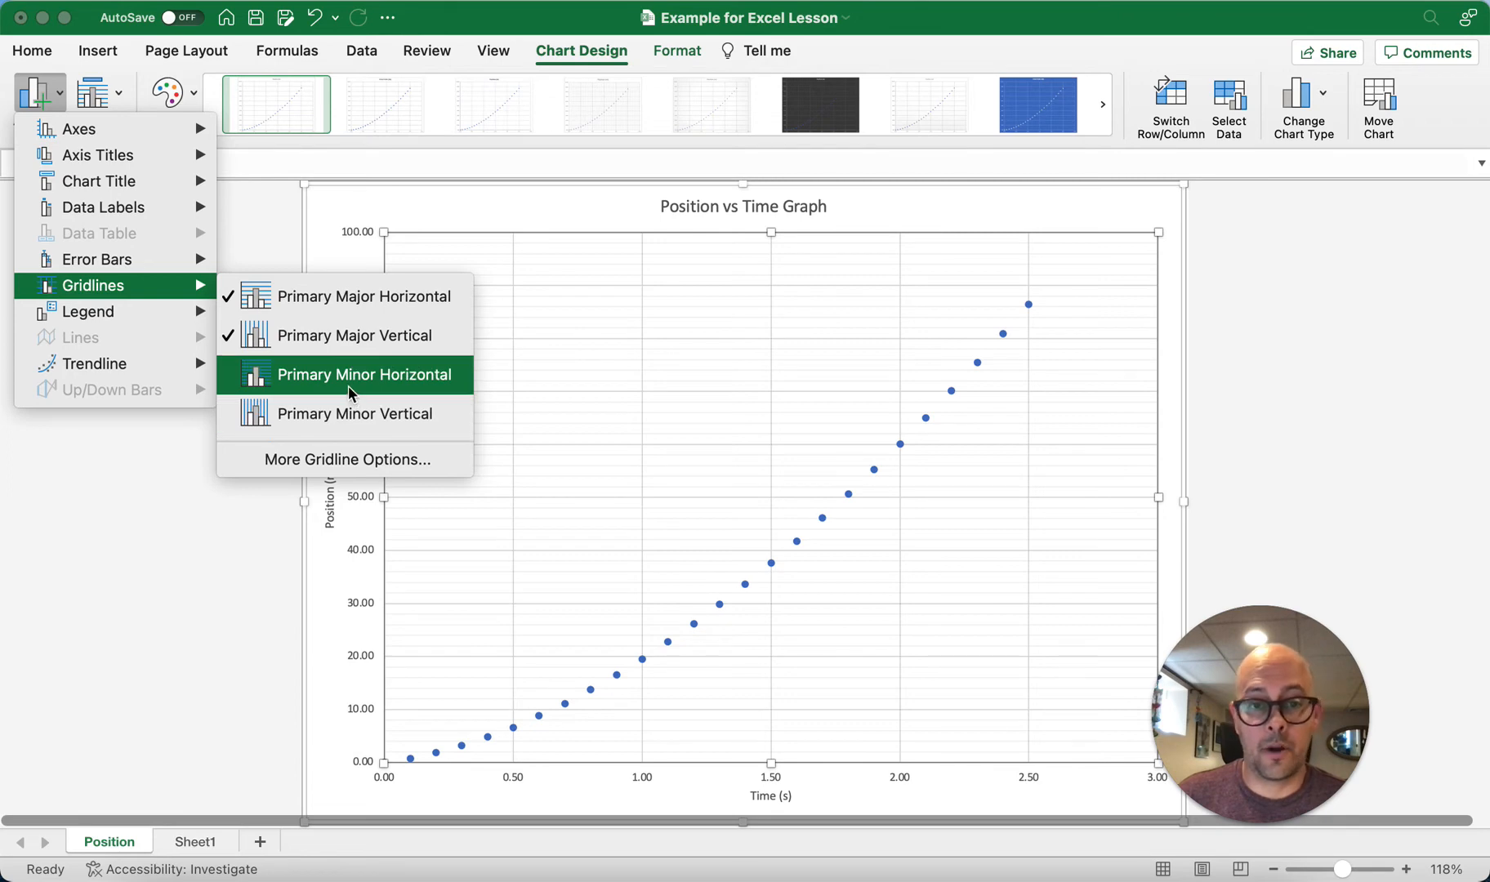
pyautogui.click(377, 419)
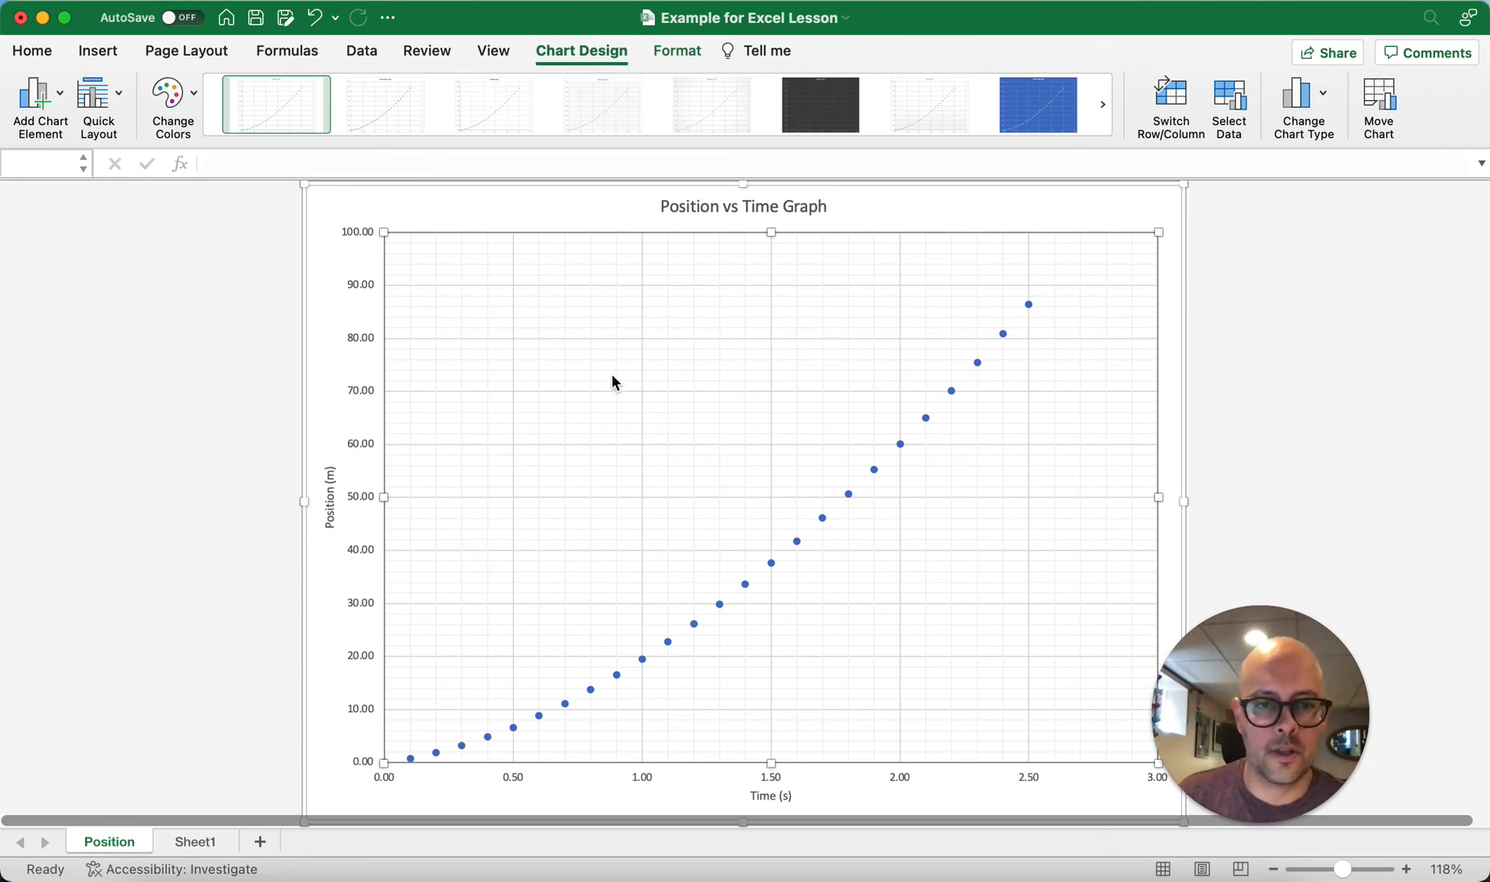
# Step: Add a trendline to the Position (m) data series and set its type to Polynomial
pyautogui.rightClick(1028, 305)
pyautogui.press('Escape')
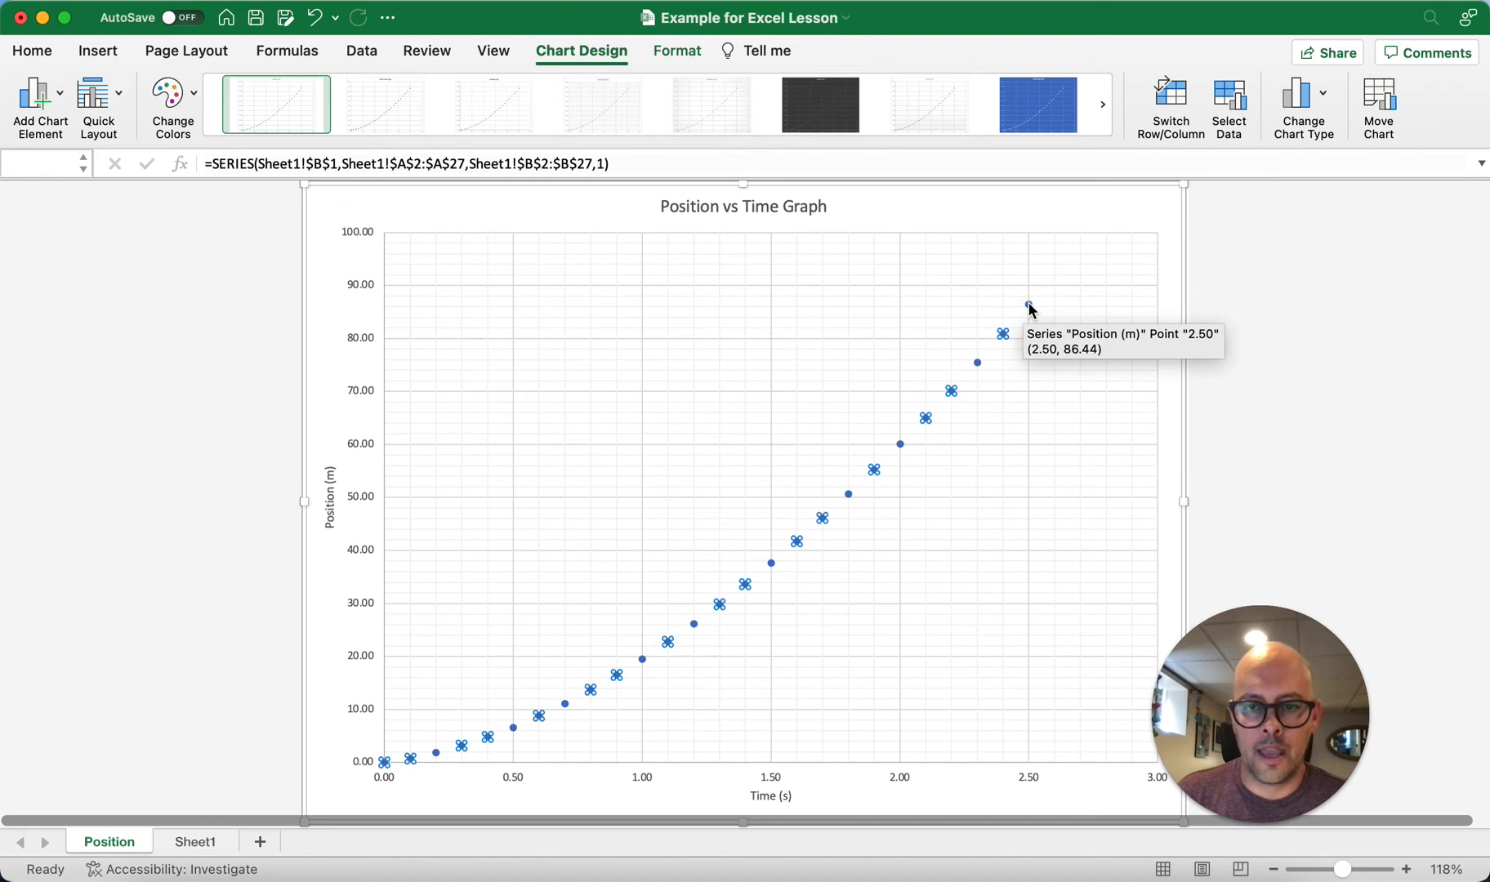
pyautogui.rightClick(1029, 306)
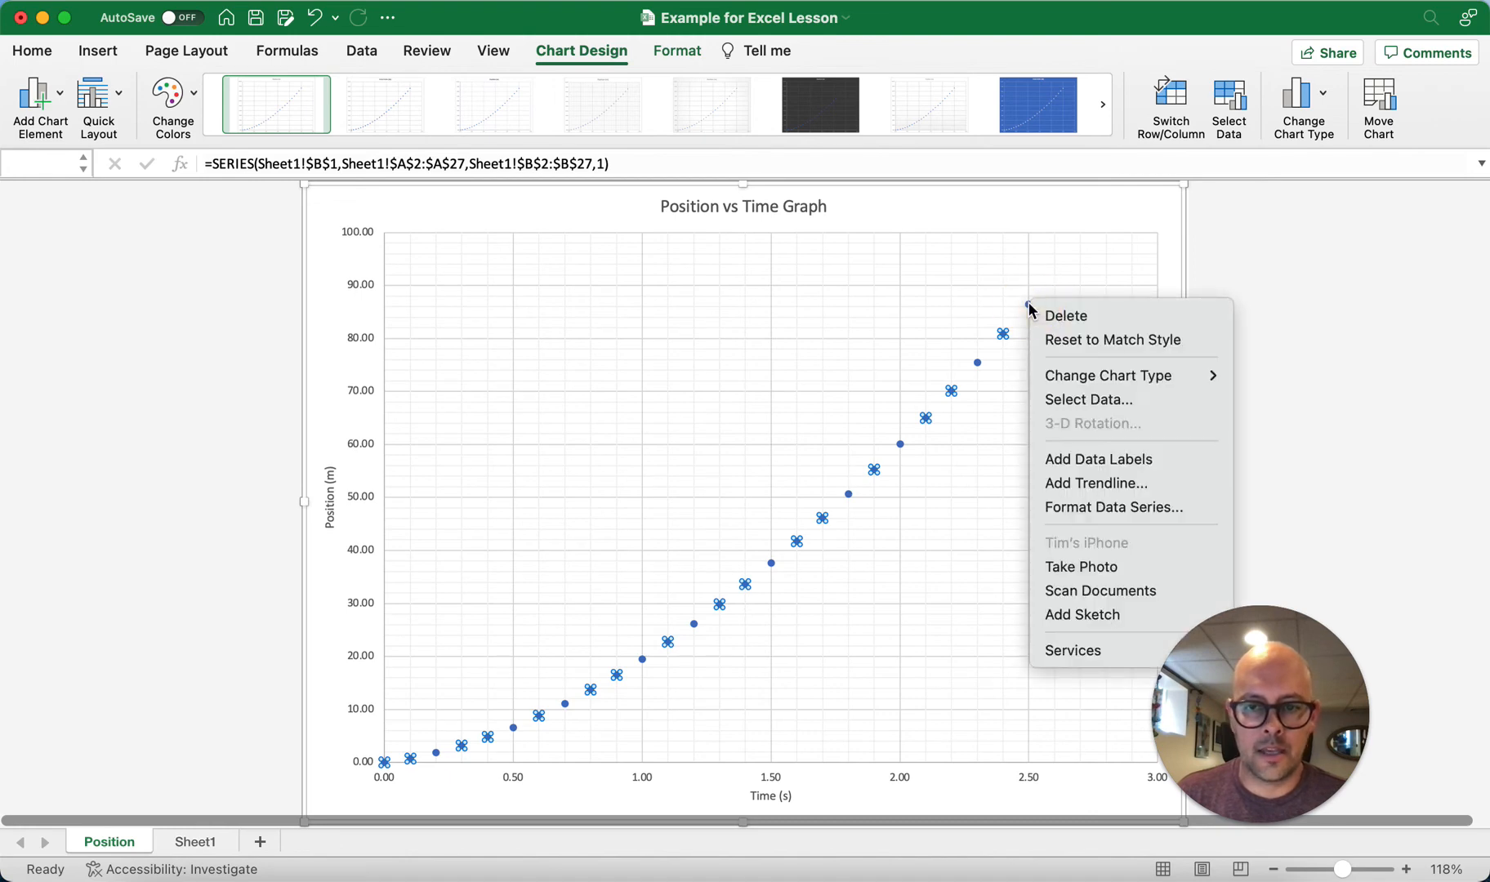
pyautogui.click(1158, 482)
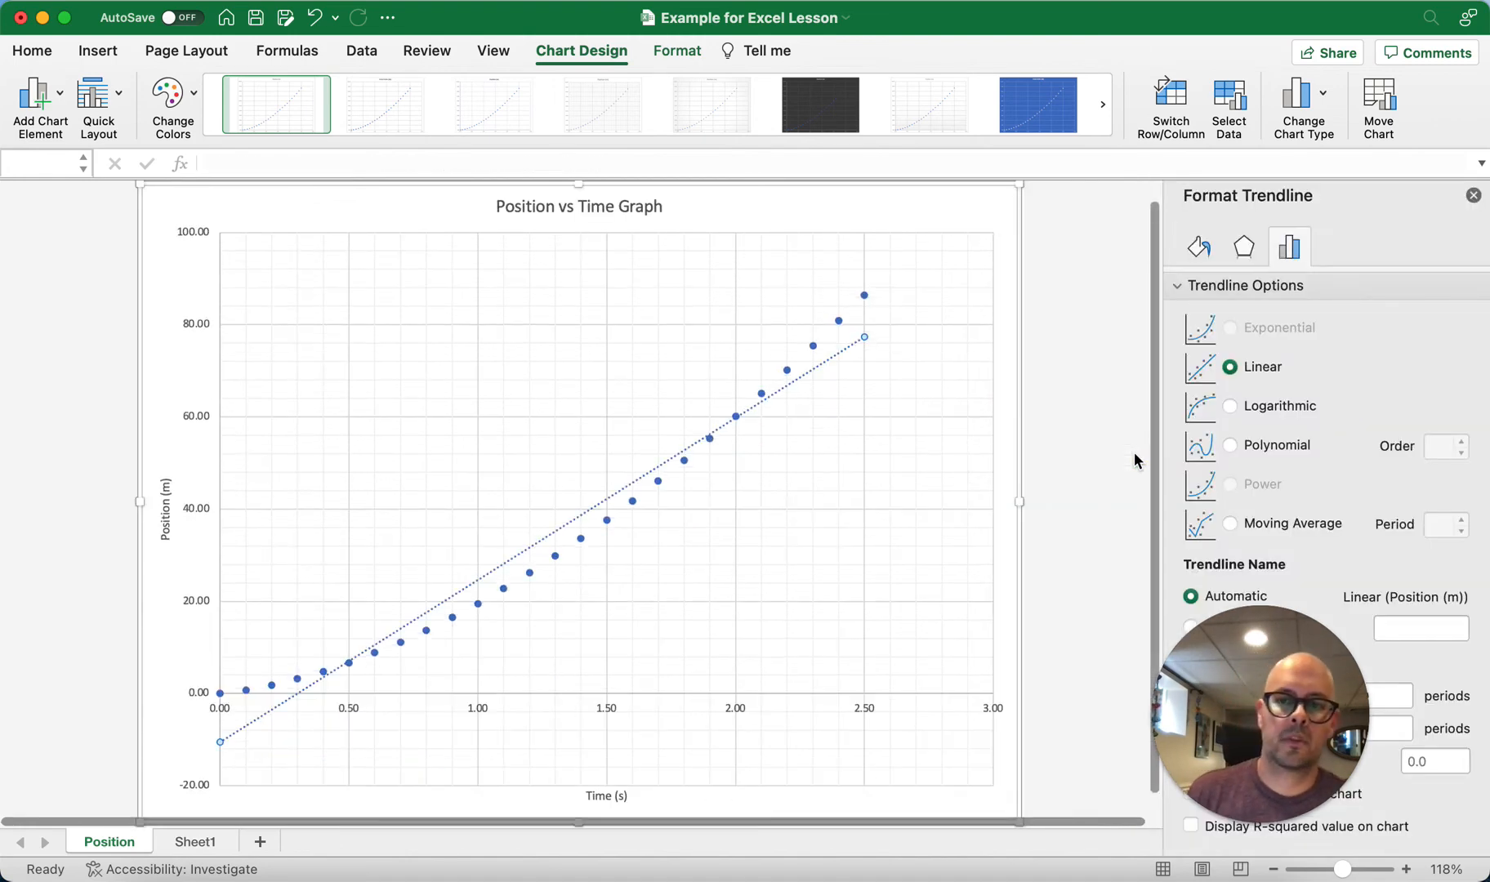
pyautogui.moveTo(1217, 696); pyautogui.dragTo(898, 758)
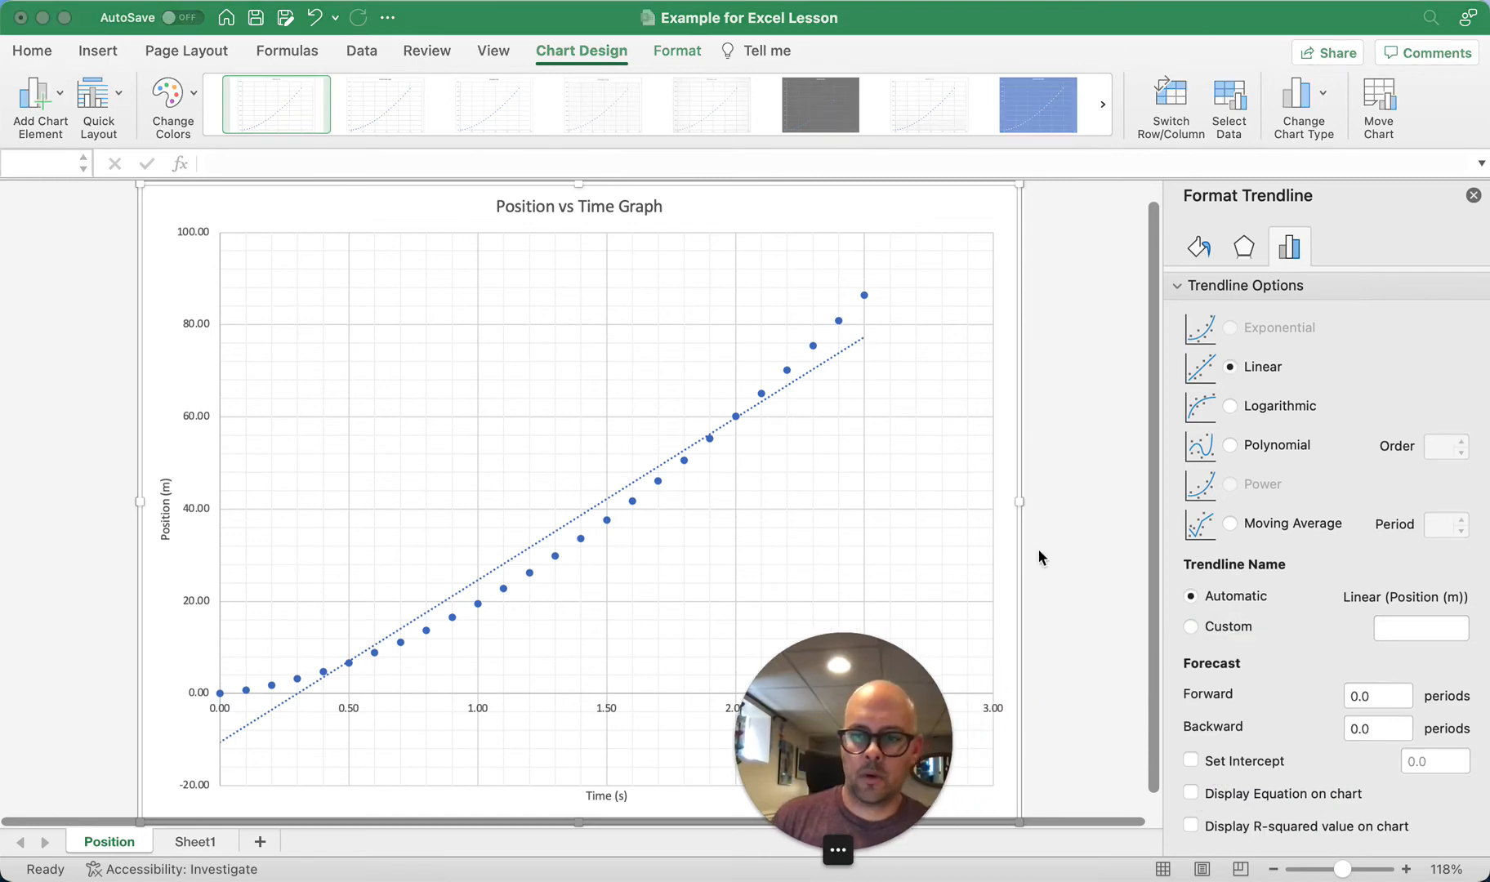
pyautogui.click(1231, 370)
pyautogui.click(1231, 447)
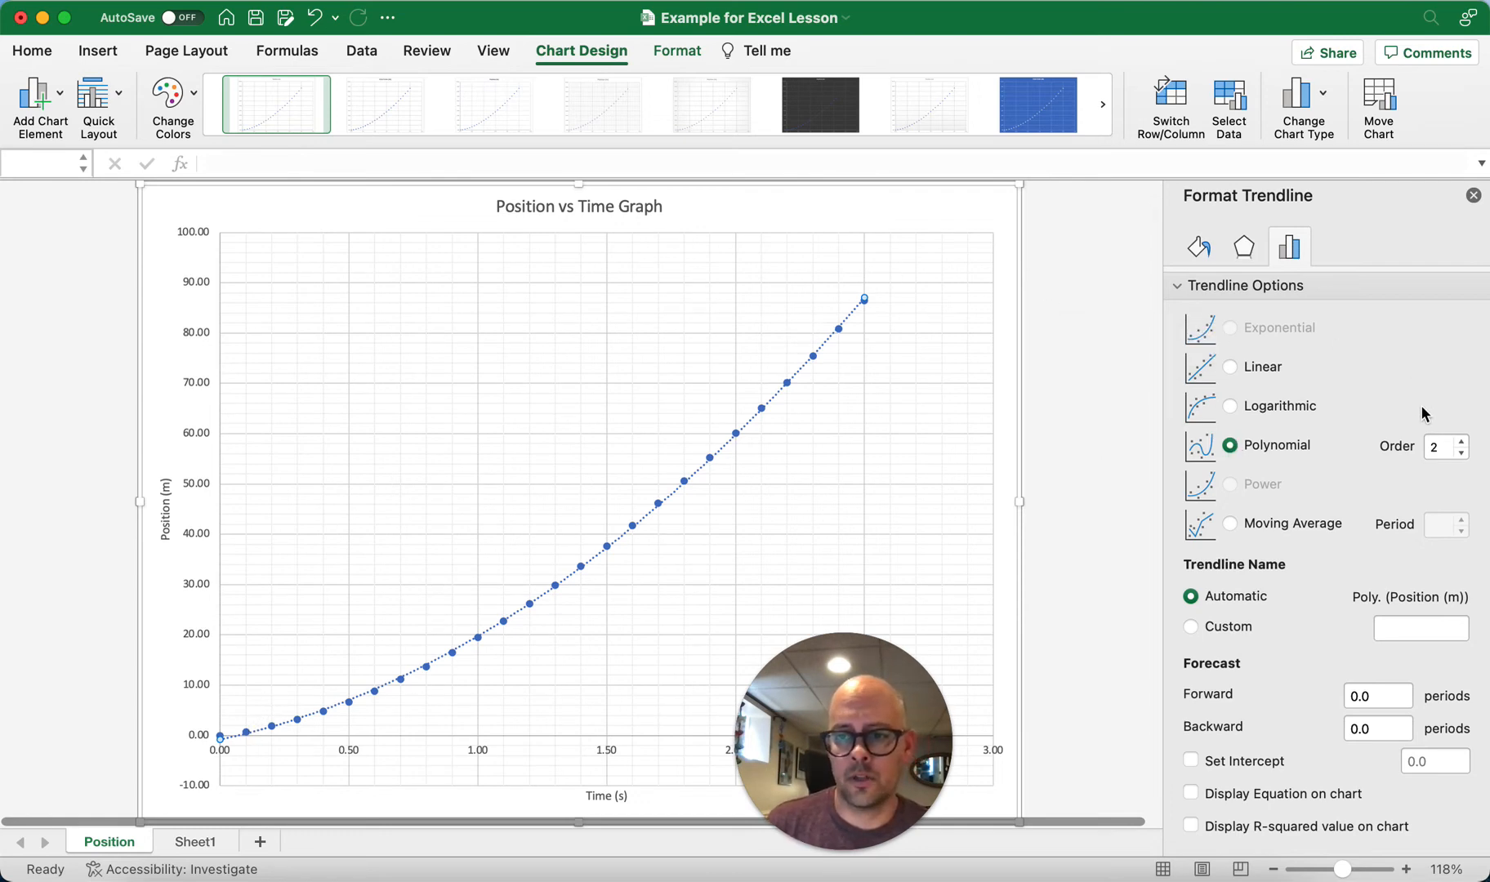
# Step: Try order 3 for the polynomial trendline, return the order to 2, and close the trendline options
pyautogui.click(1460, 454)
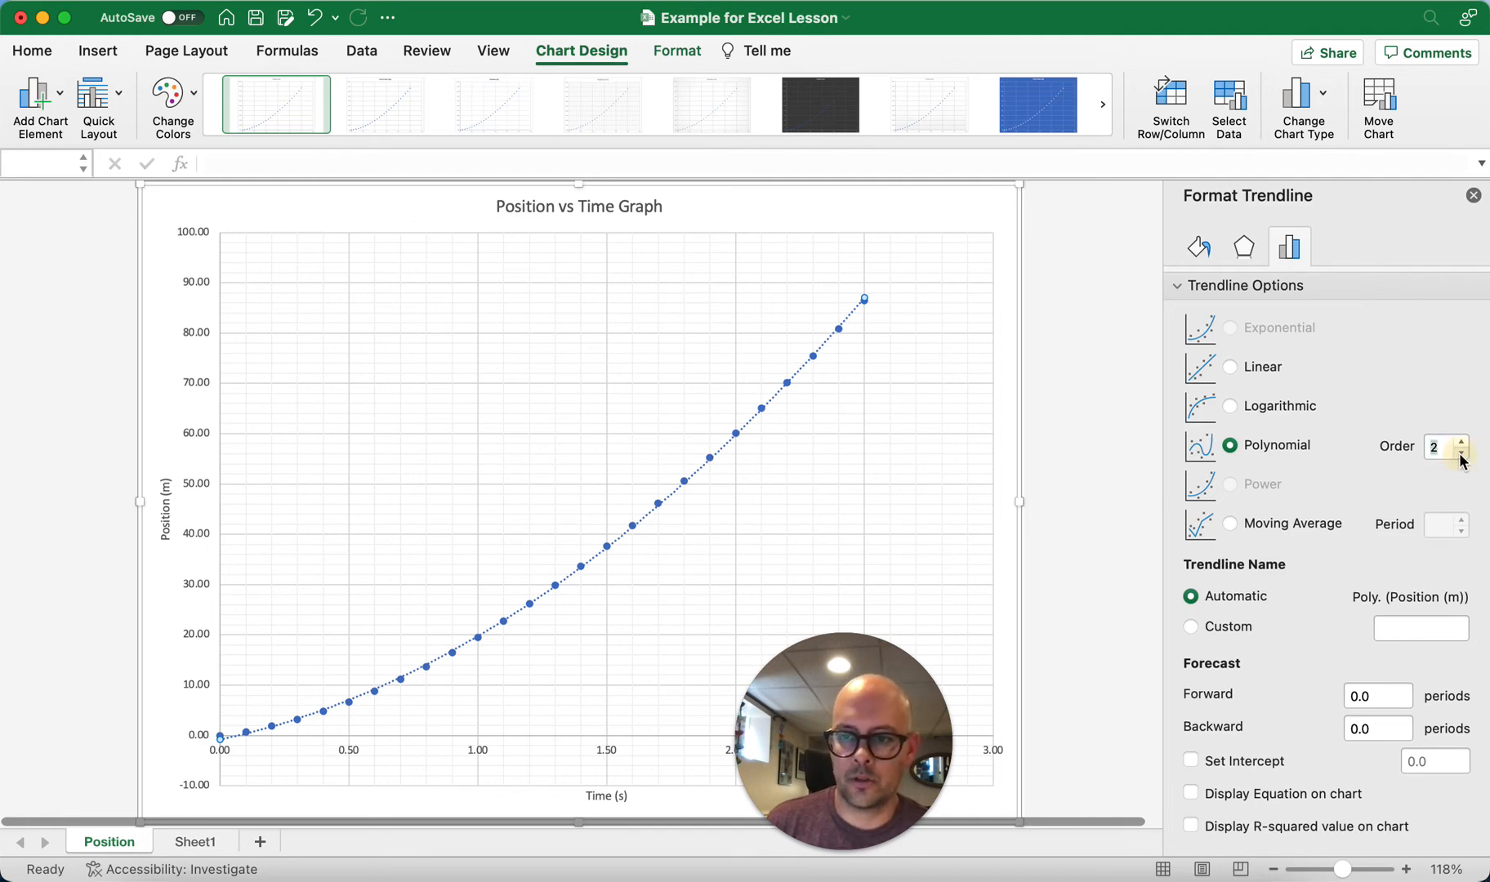
pyautogui.click(1462, 442)
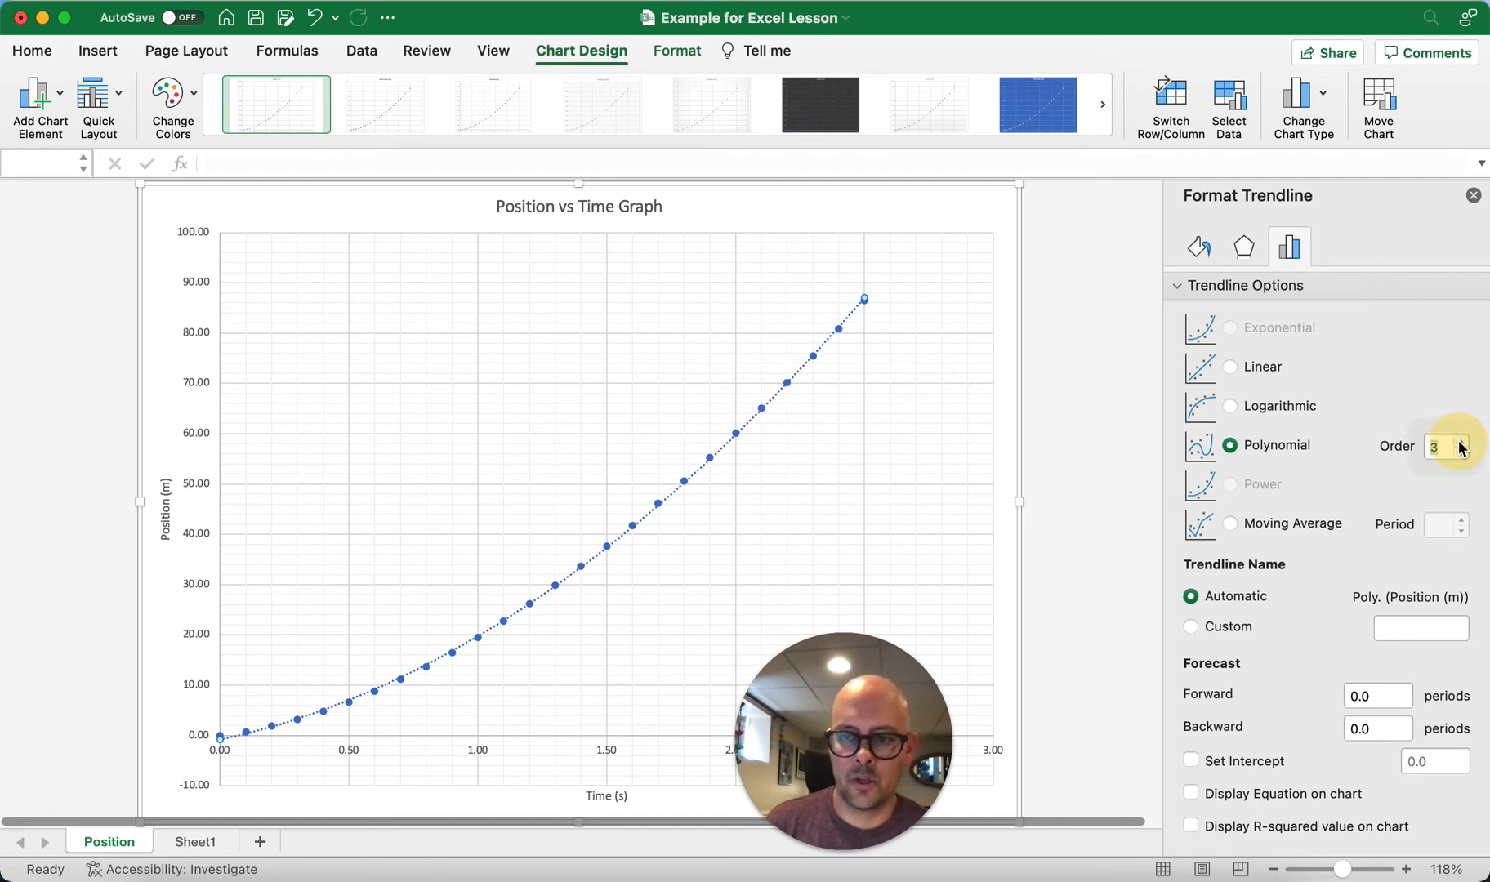
pyautogui.click(1462, 442)
pyautogui.click(1462, 454)
pyautogui.click(1463, 454)
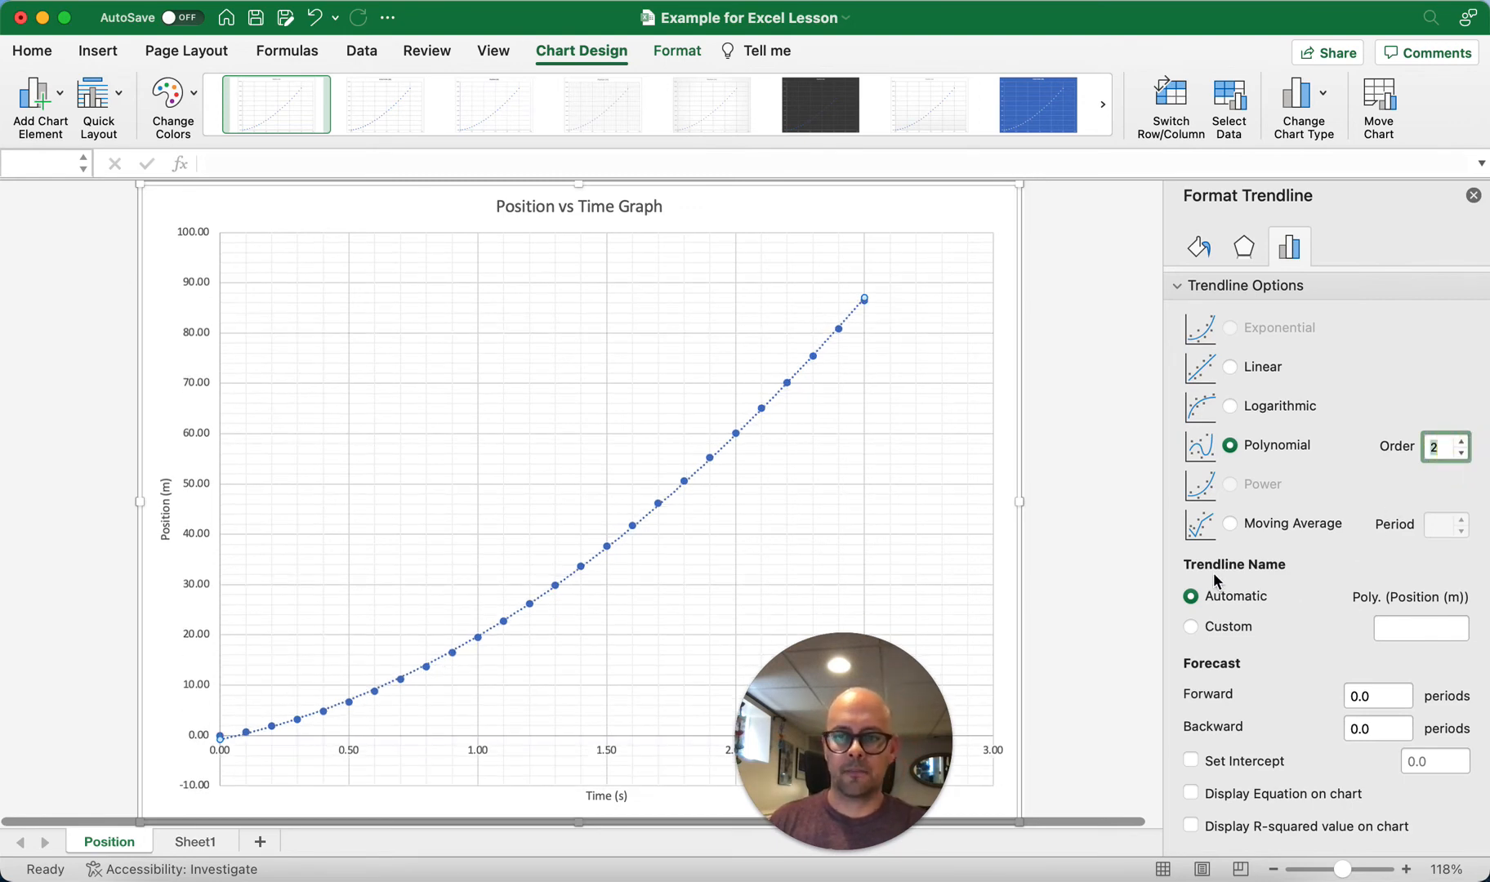
pyautogui.click(1473, 195)
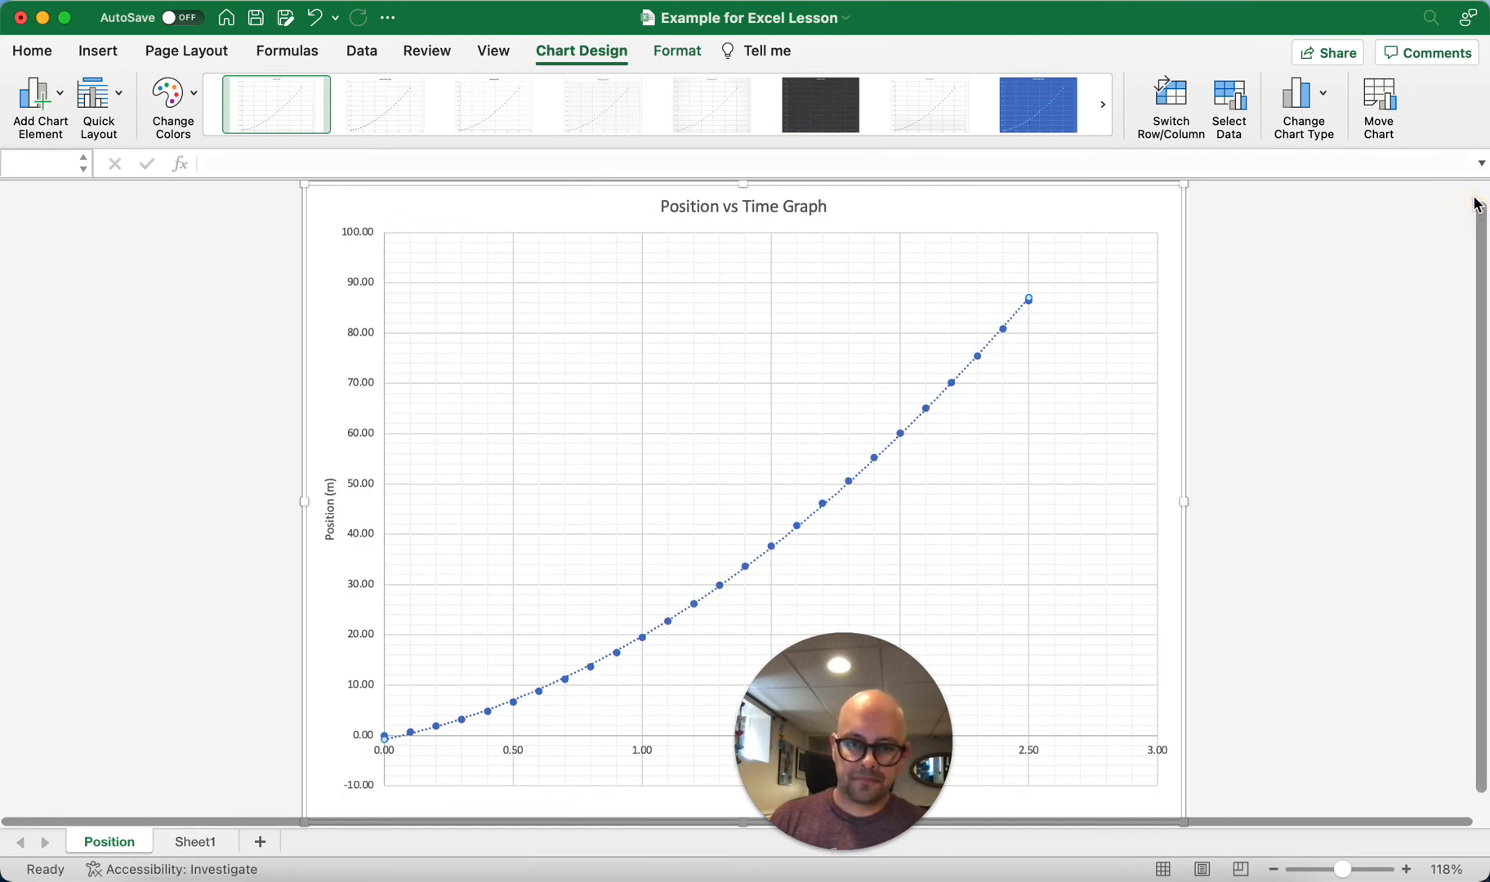
pyautogui.moveTo(820, 743); pyautogui.dragTo(1330, 725)
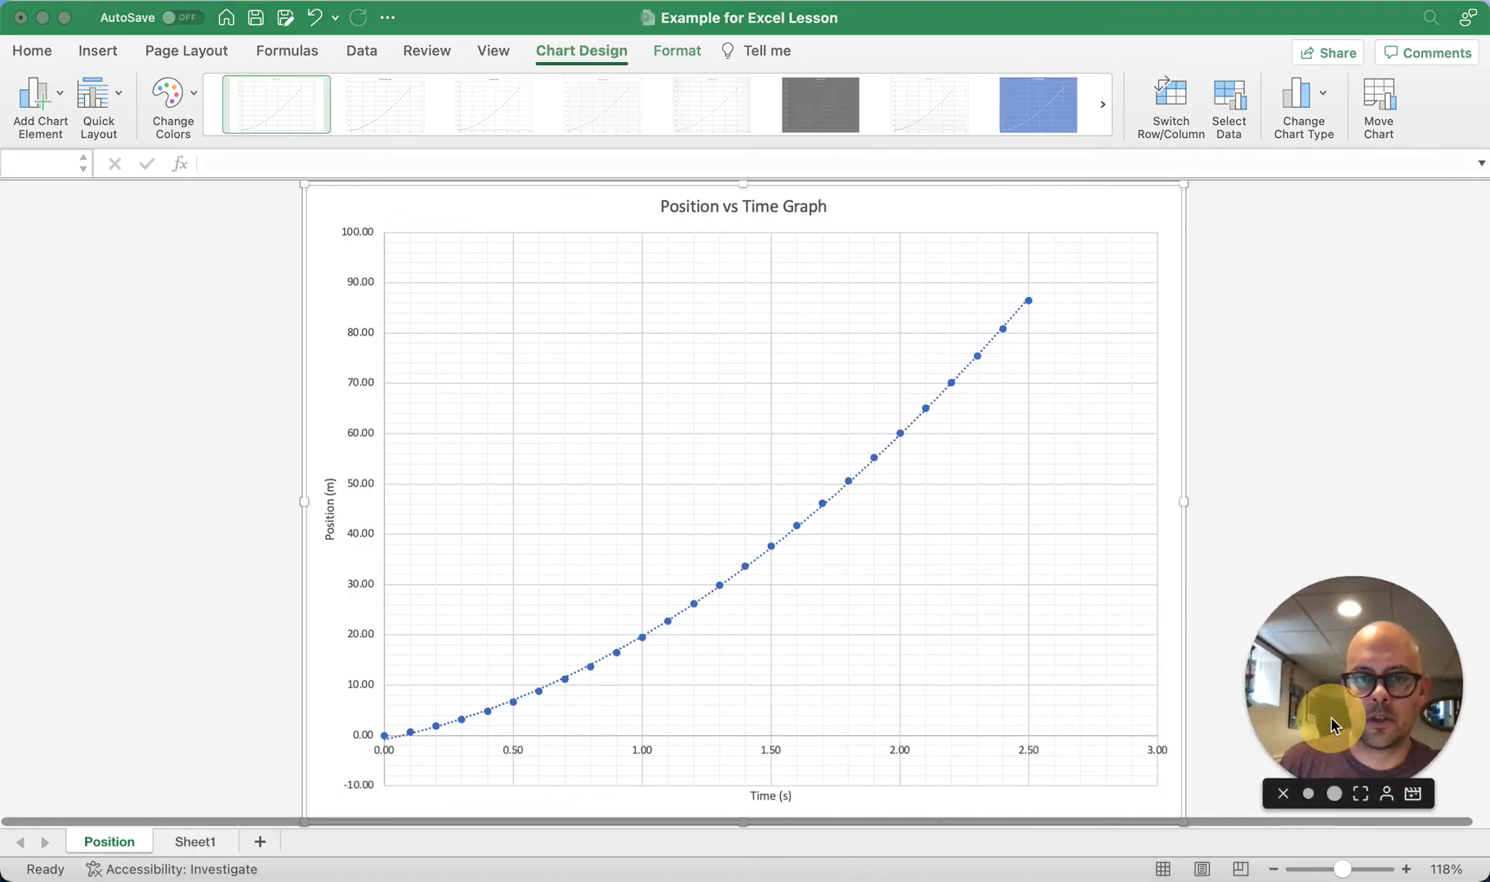
pyautogui.click(111, 317)
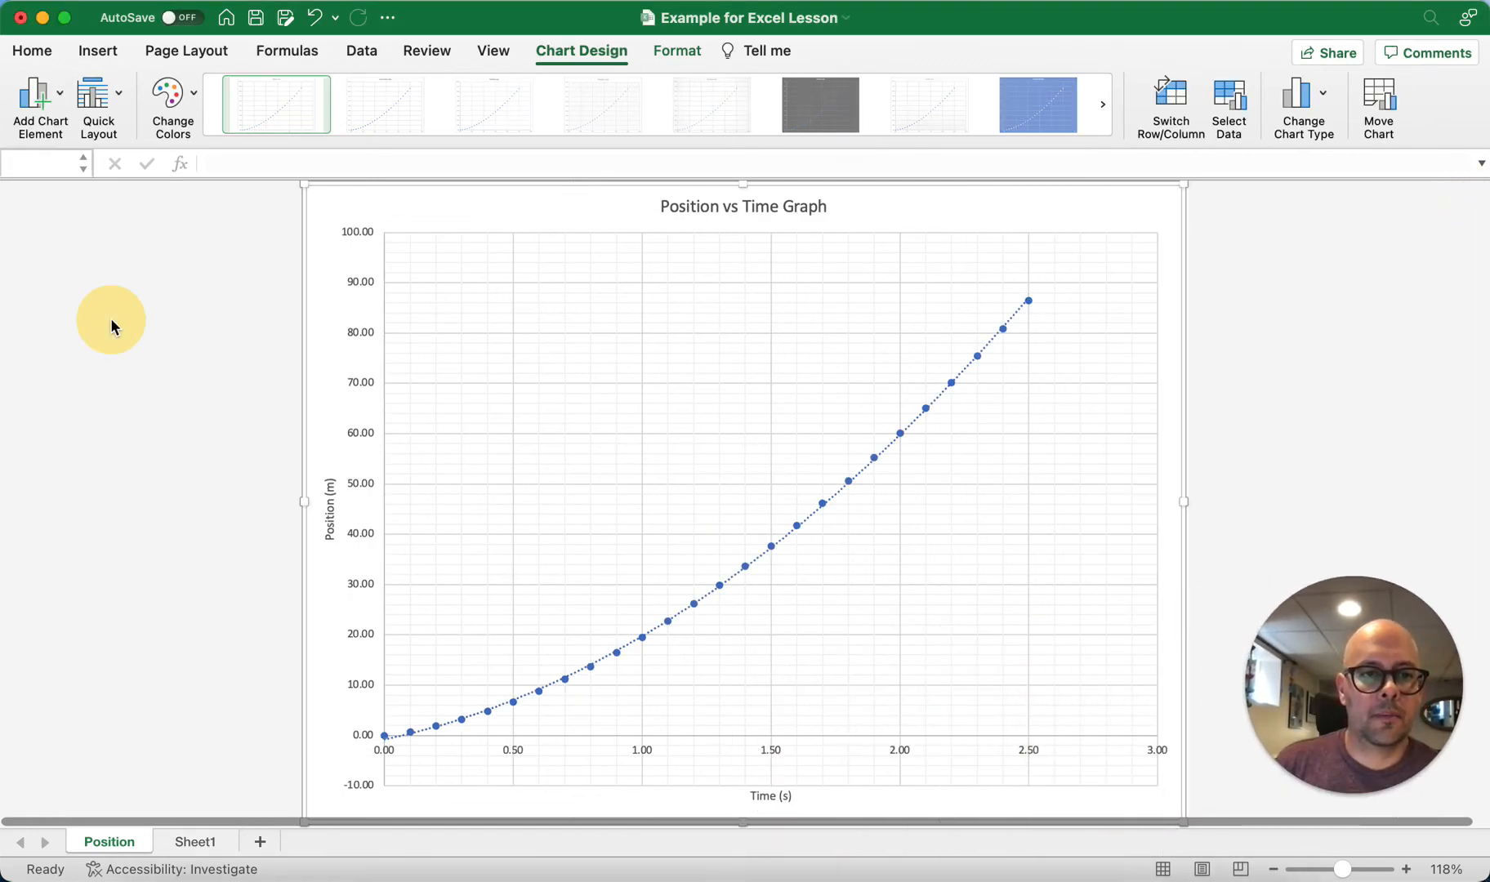
# Step: Insert a small text box beside the Position vs Time Graph title and enter the author's name in it
pyautogui.click(99, 51)
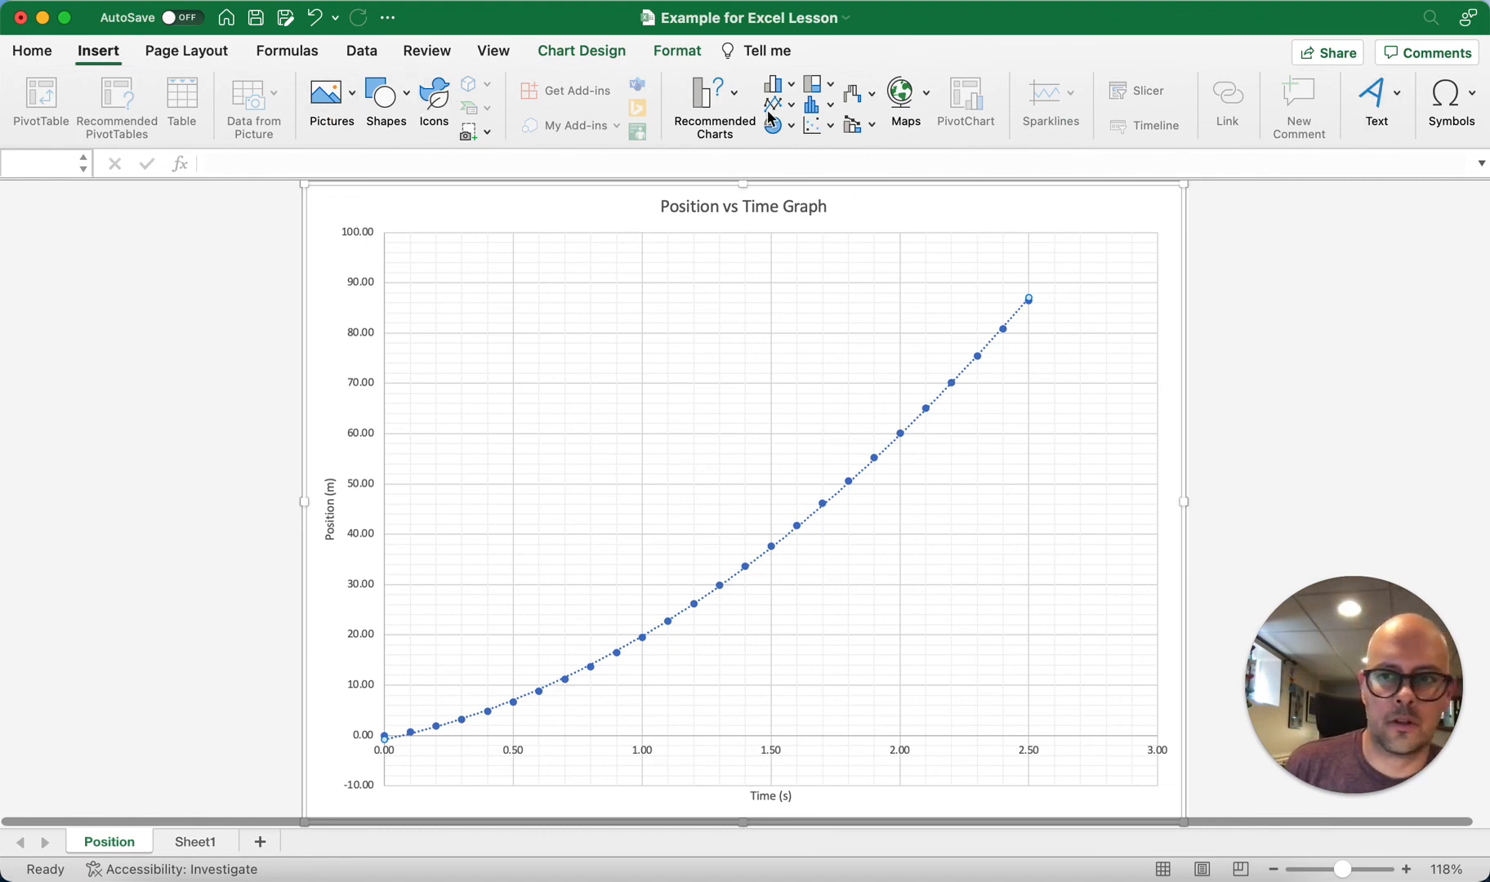
pyautogui.click(1374, 102)
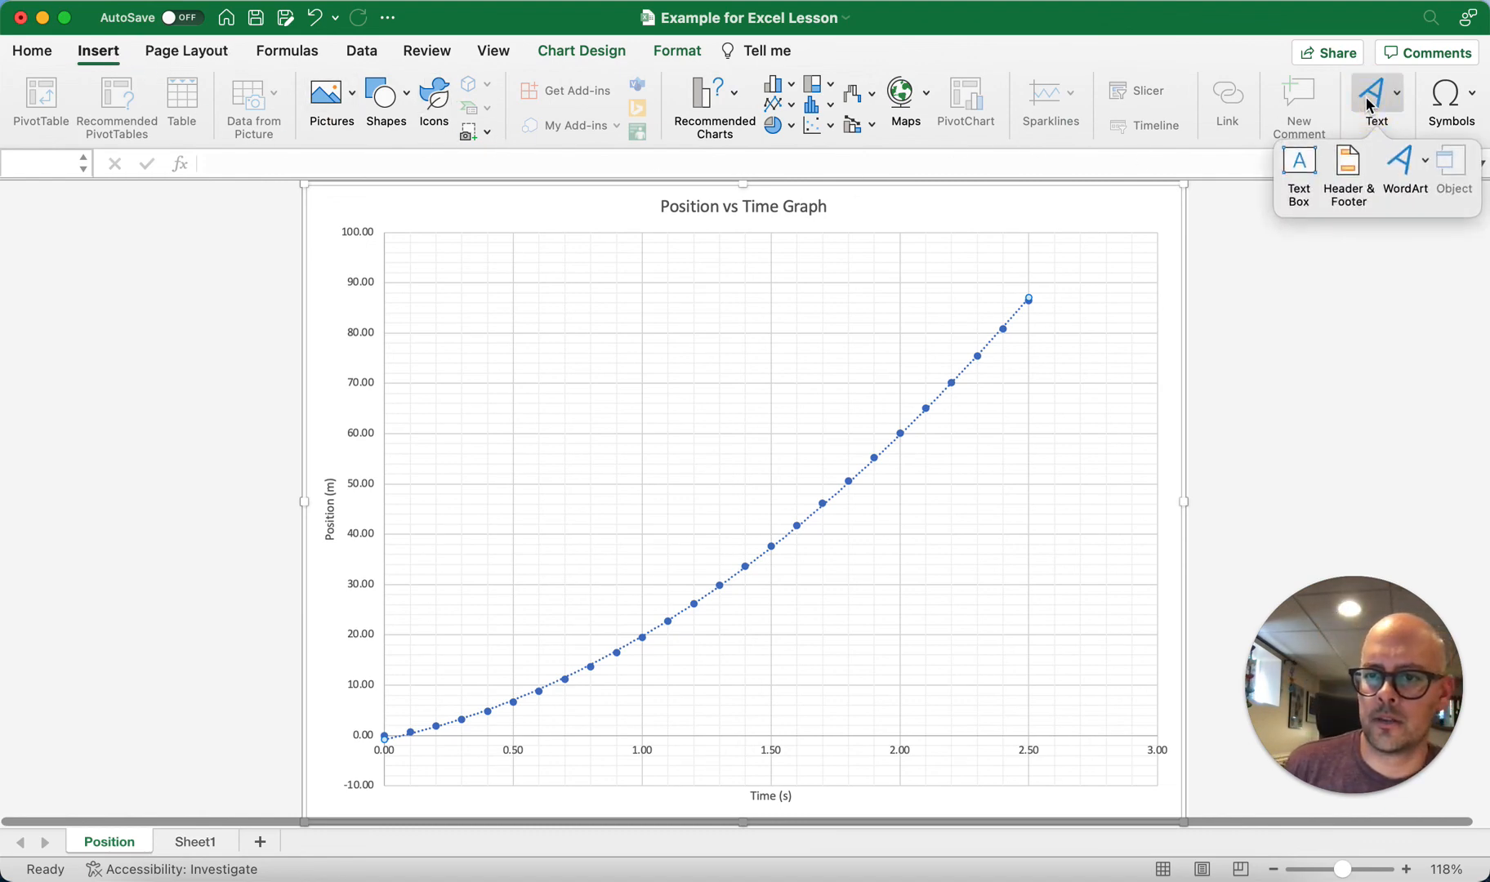
pyautogui.click(1302, 161)
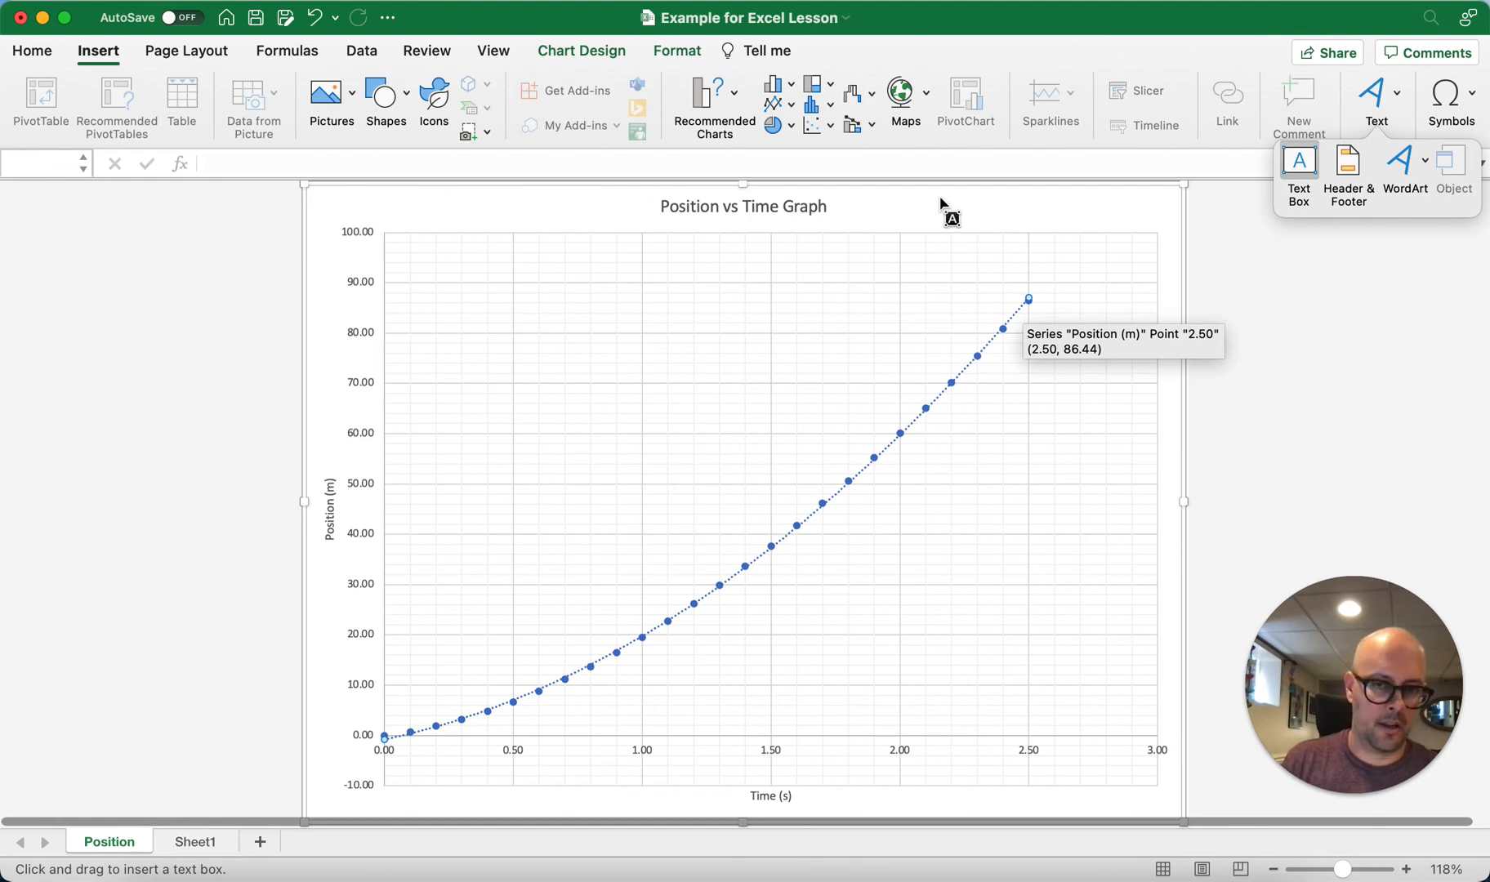
pyautogui.moveTo(929, 197); pyautogui.dragTo(1042, 232)
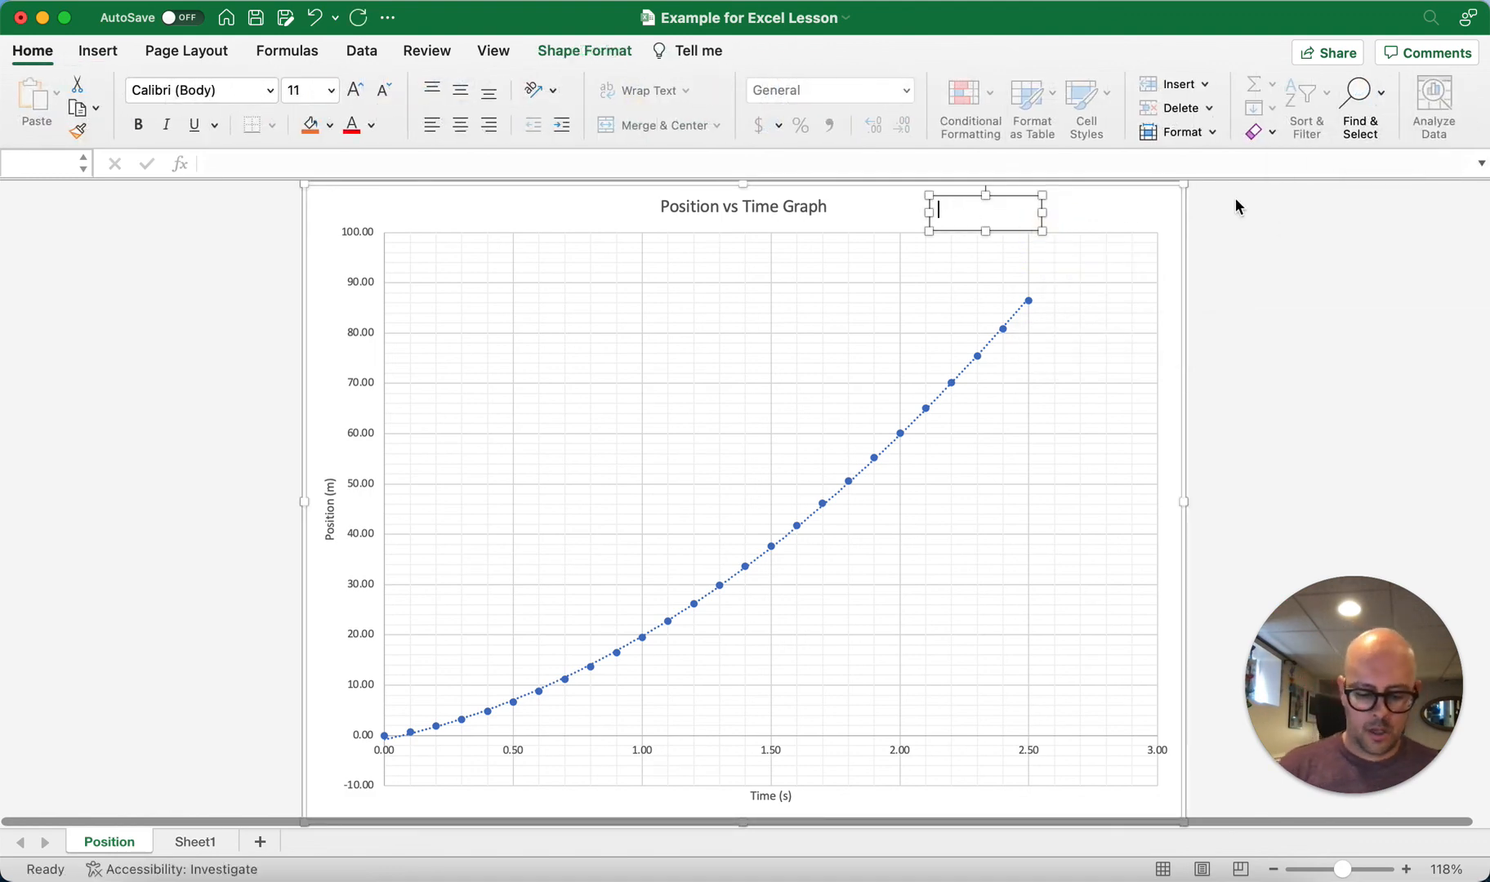
pyautogui.write('Mr. McIntire')
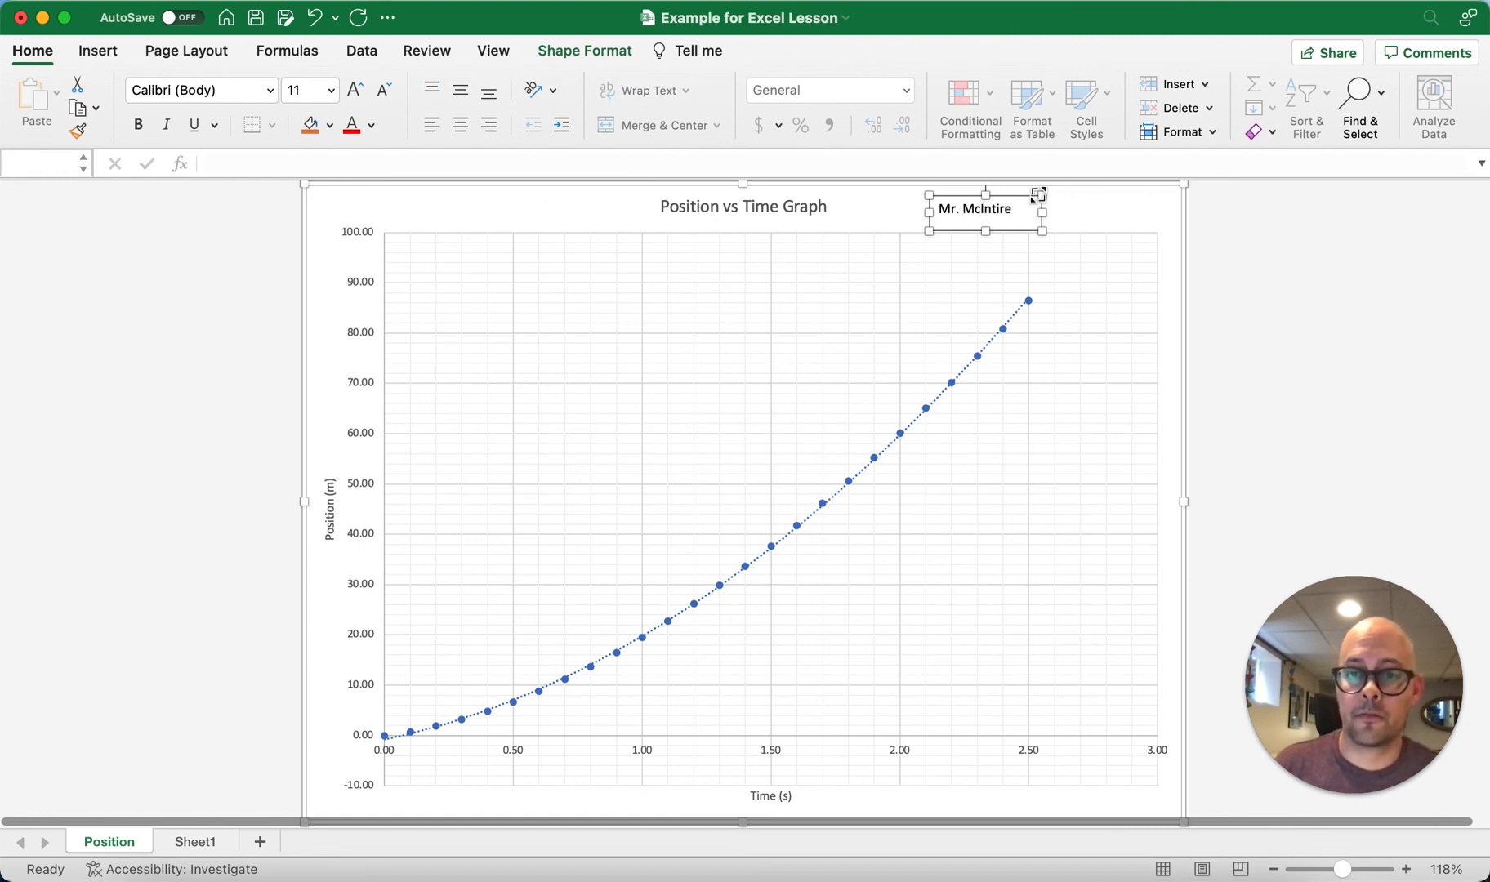
# Step: Move the name text box to the chart's upper-right corner, above the plot area, and deselect it
pyautogui.click(1081, 220)
pyautogui.click(1020, 214)
pyautogui.moveTo(1006, 201); pyautogui.dragTo(1109, 196)
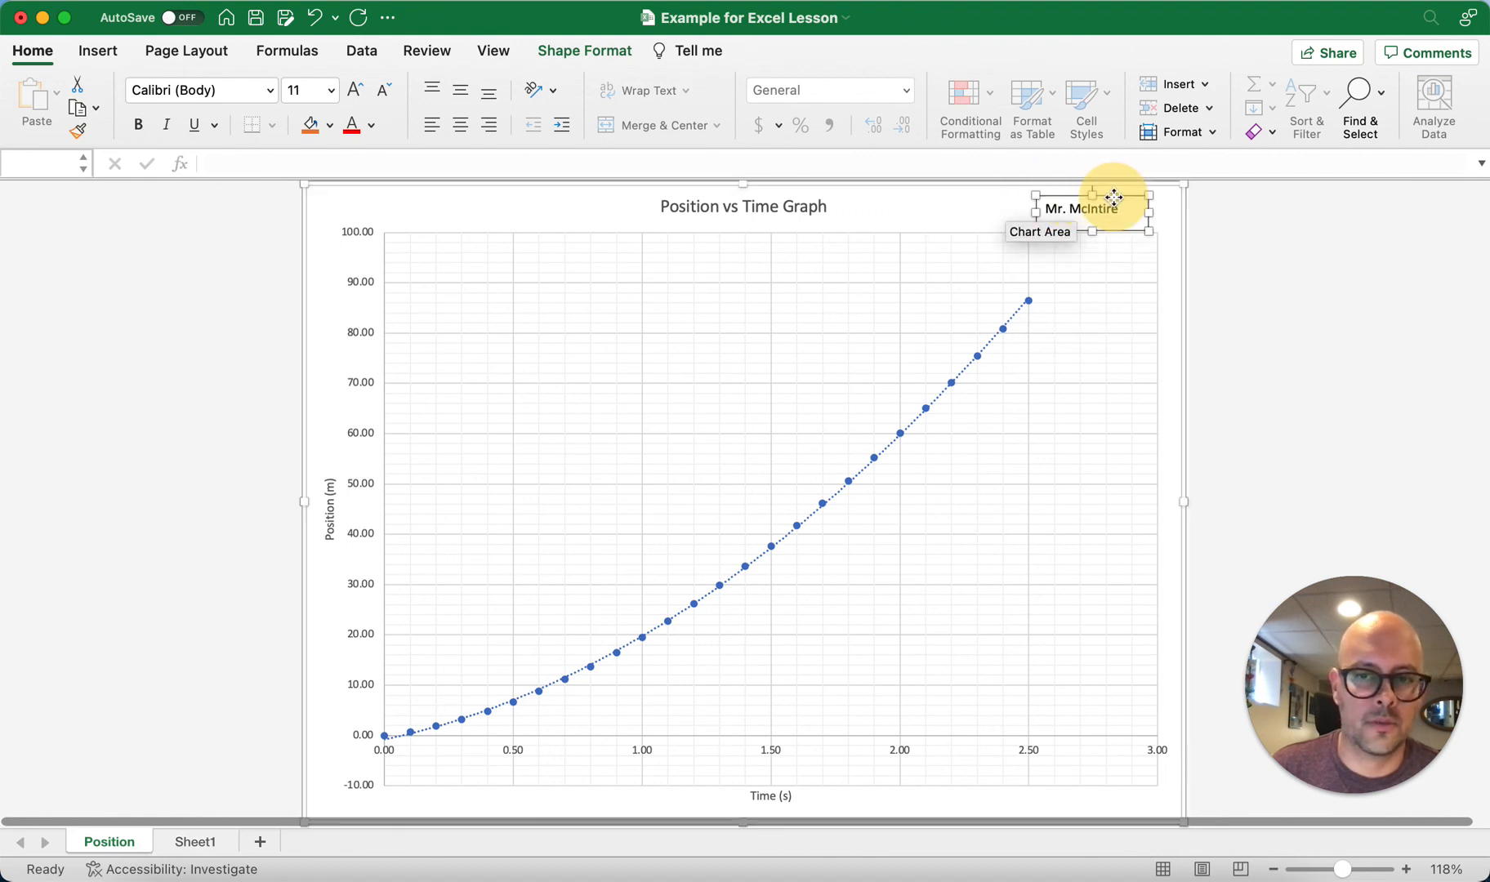
pyautogui.click(1201, 215)
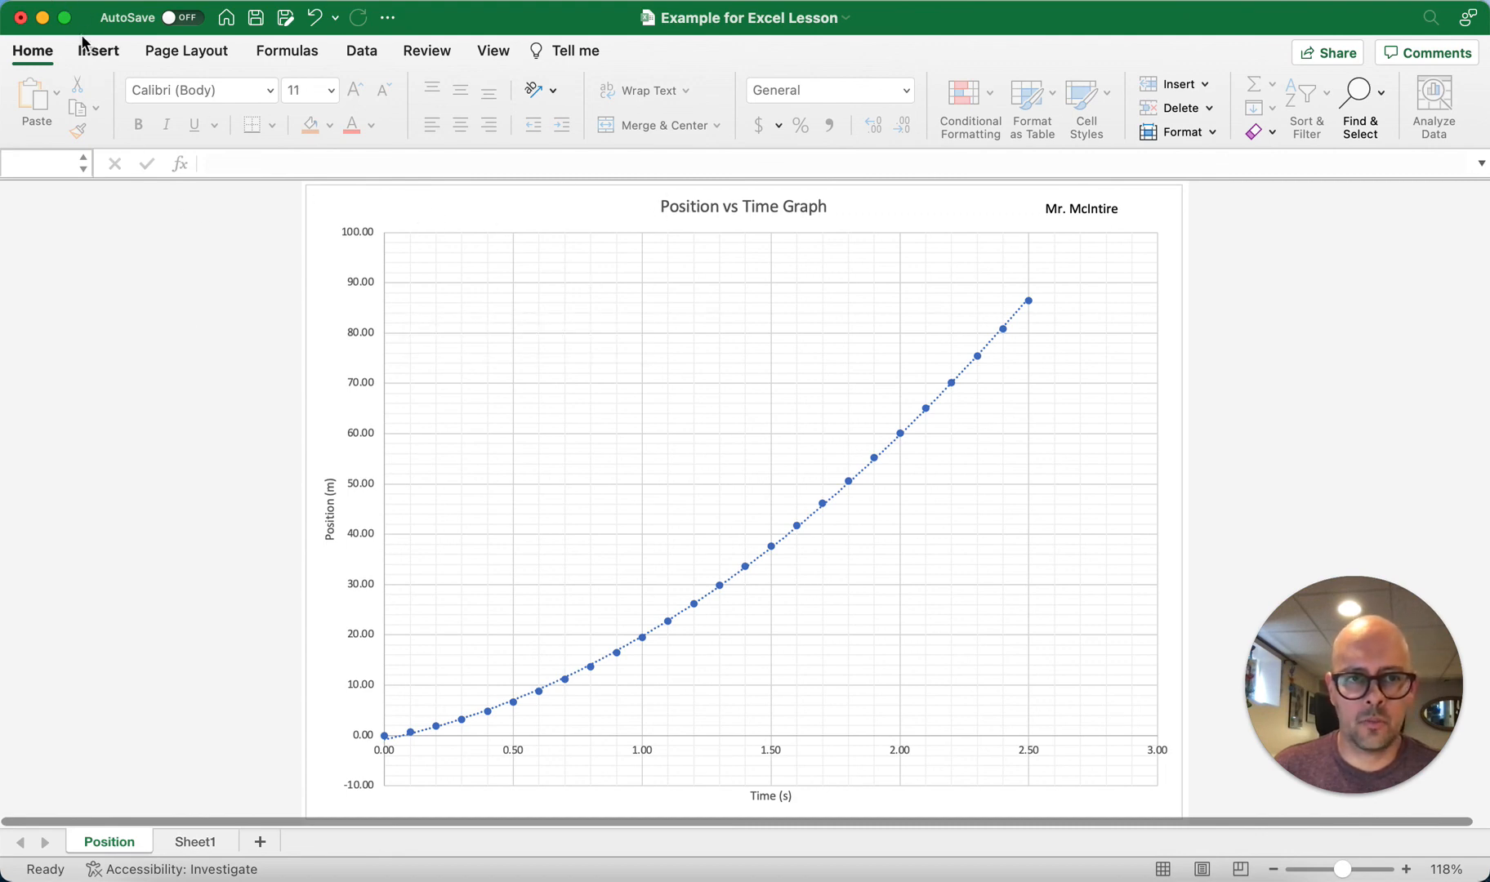
pyautogui.click(62, 2)
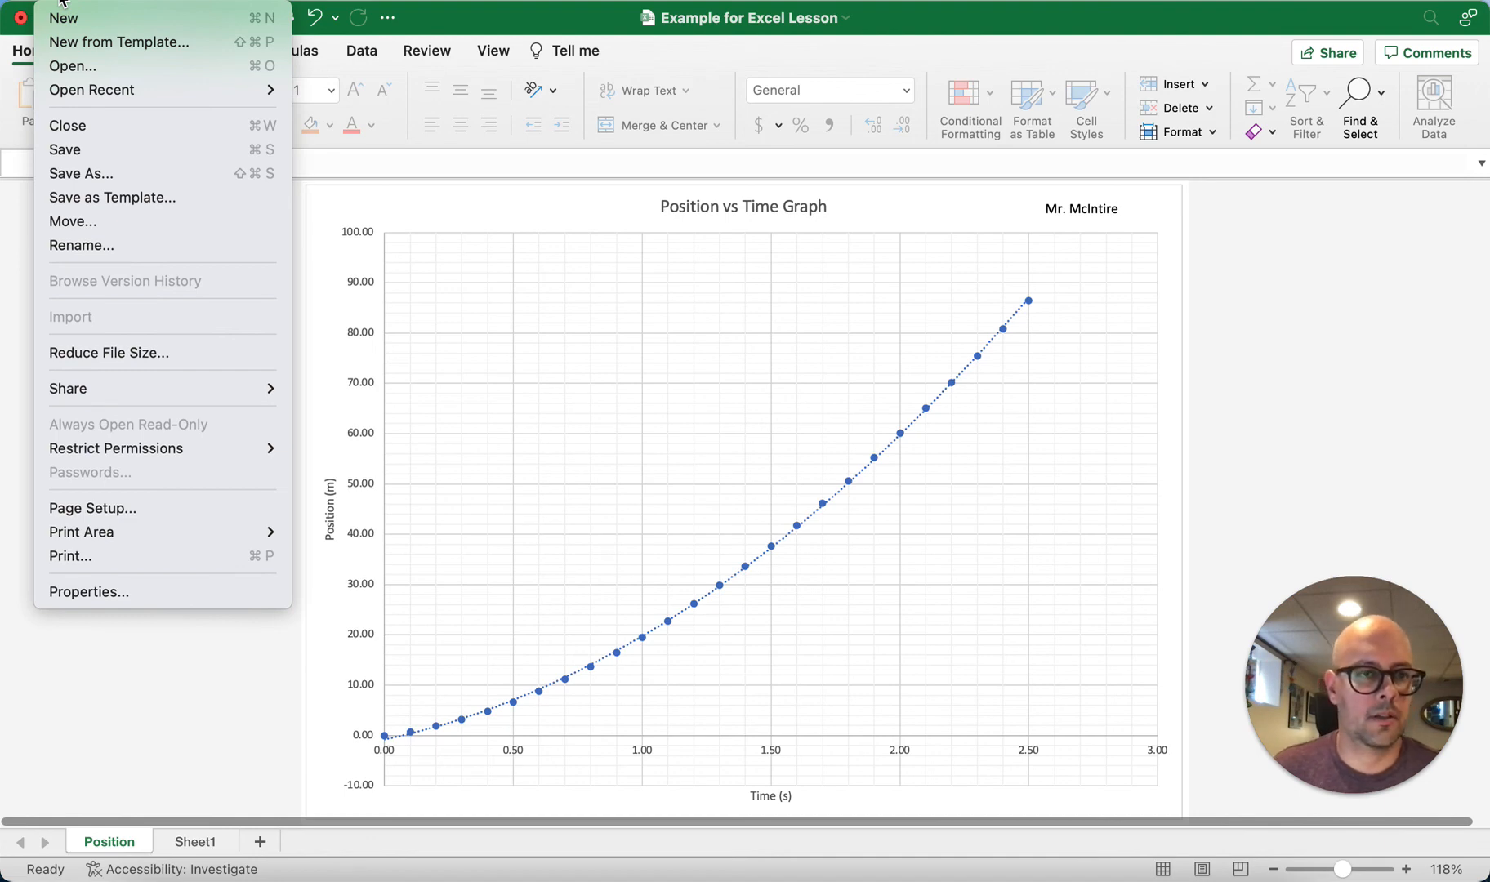
pyautogui.click(62, 1)
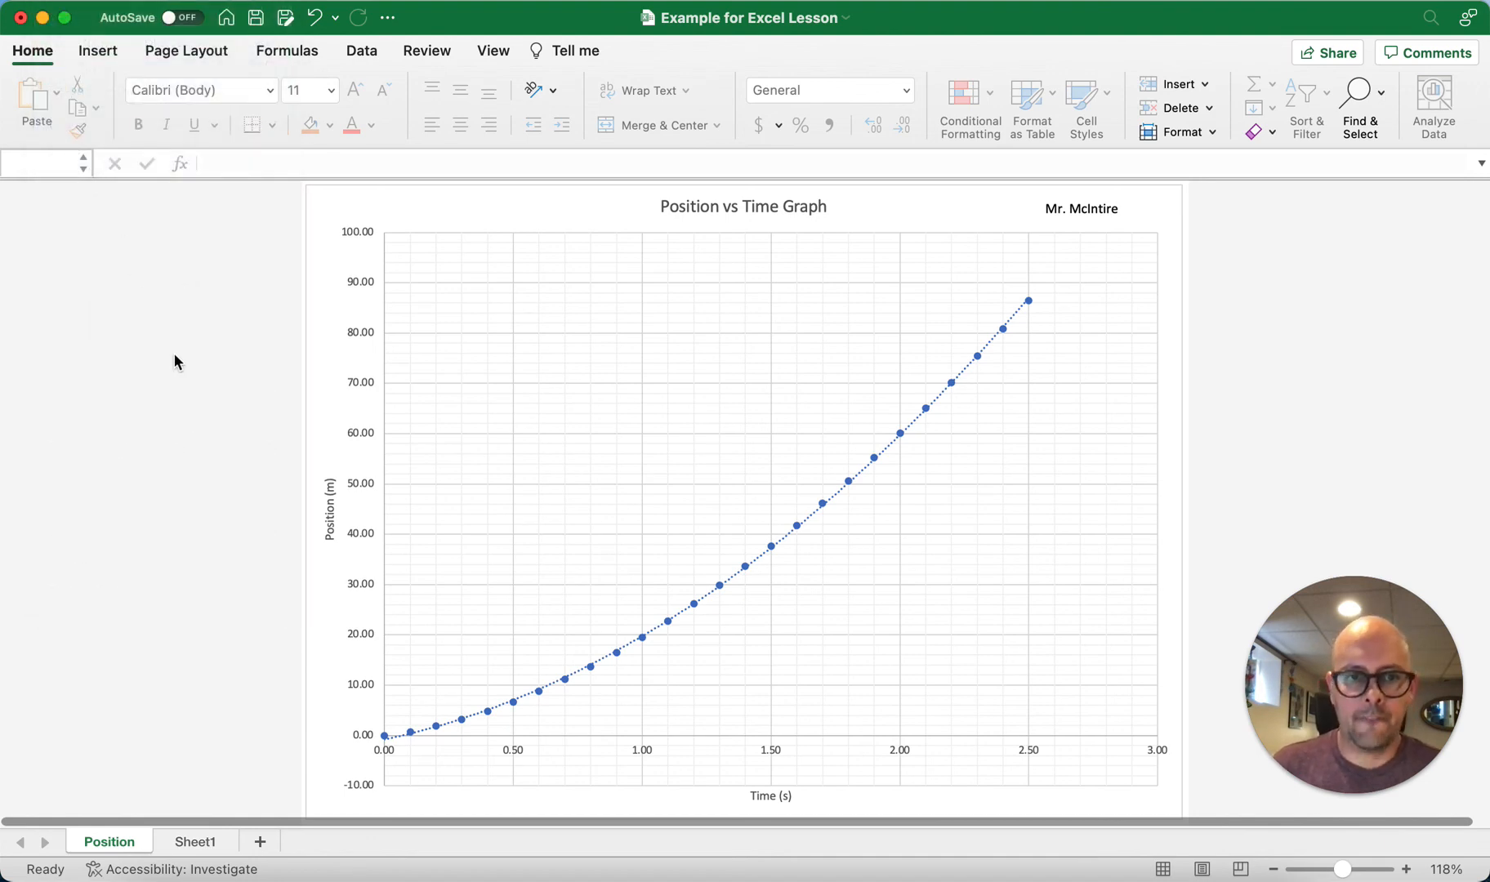